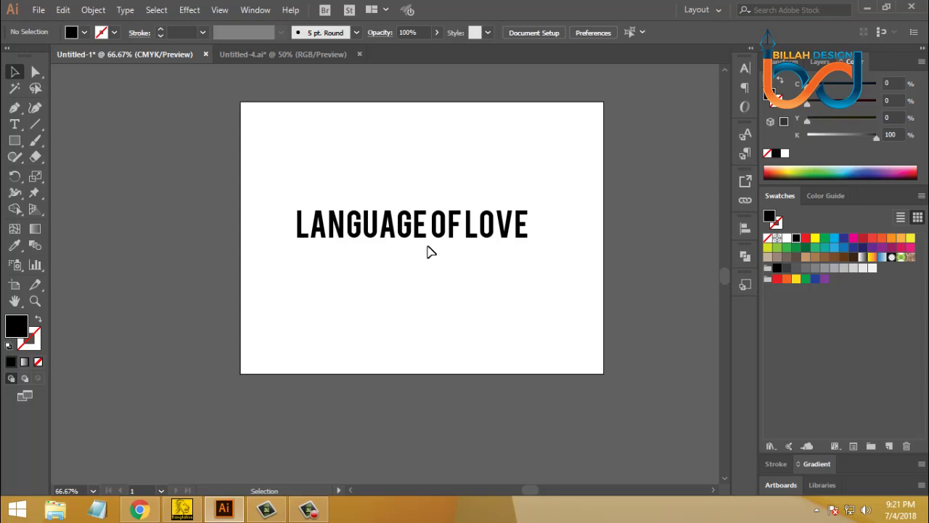
Reposition the LANGUAGE OF LOVE title near the middle of the artboard
{"action": "left_click_drag", "start_coordinate": [452, 232], "coordinate": [456, 218]}
{"action": "left_click", "coordinate": [492, 315]}
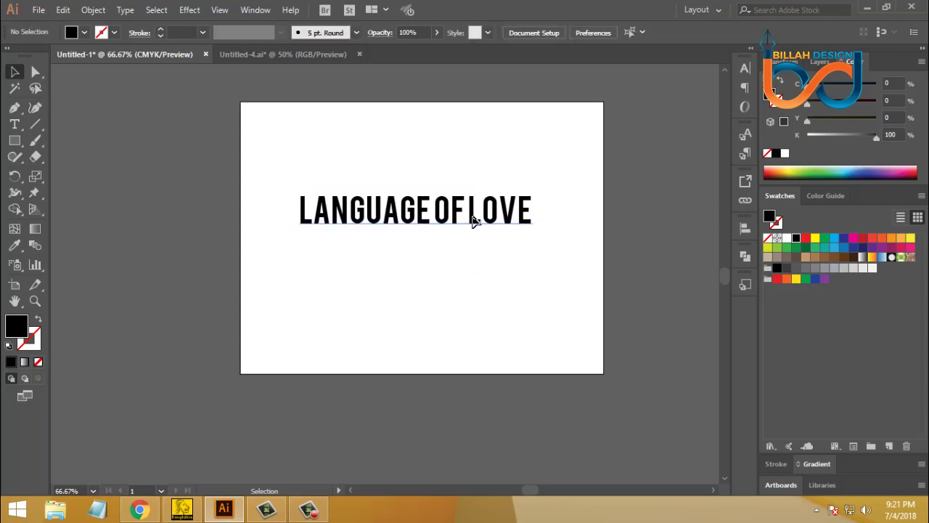
{"action": "left_click_drag", "start_coordinate": [472, 218], "coordinate": [478, 244]}
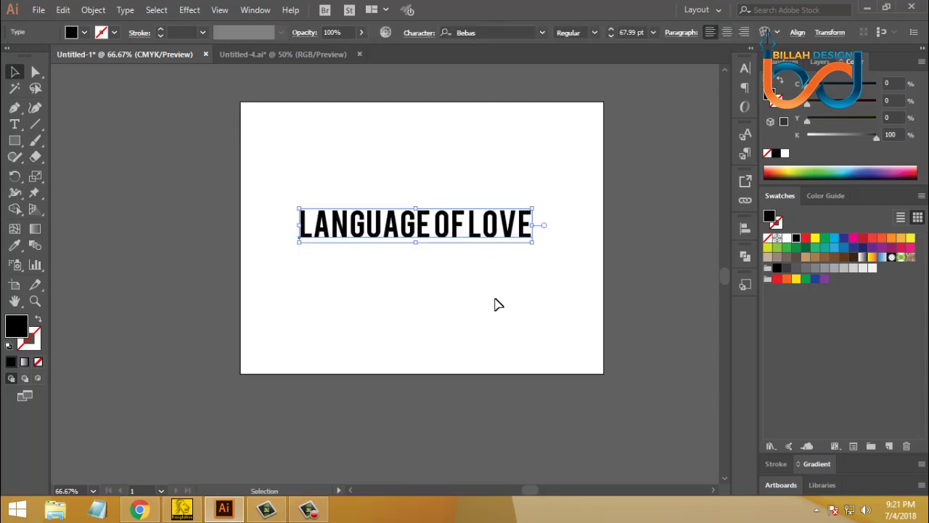
{"action": "left_click", "coordinate": [499, 305]}
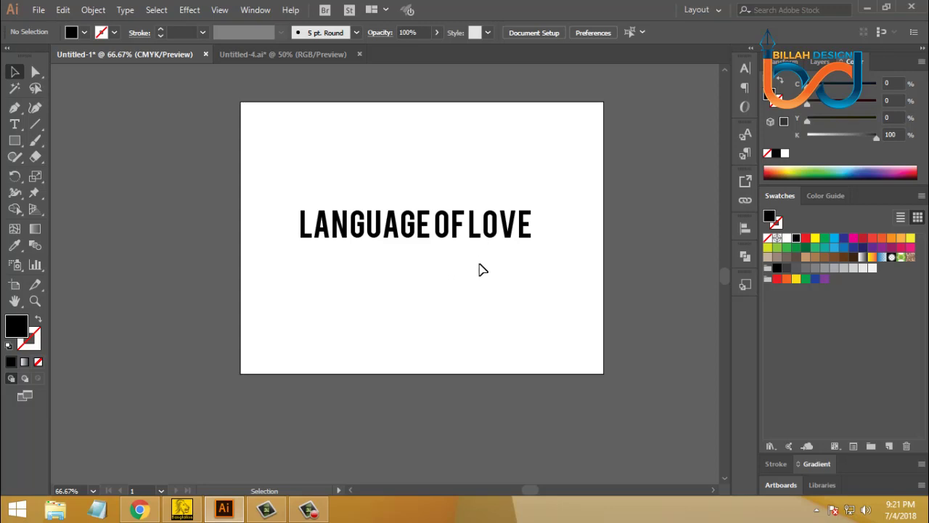
{"action": "left_click", "coordinate": [494, 239]}
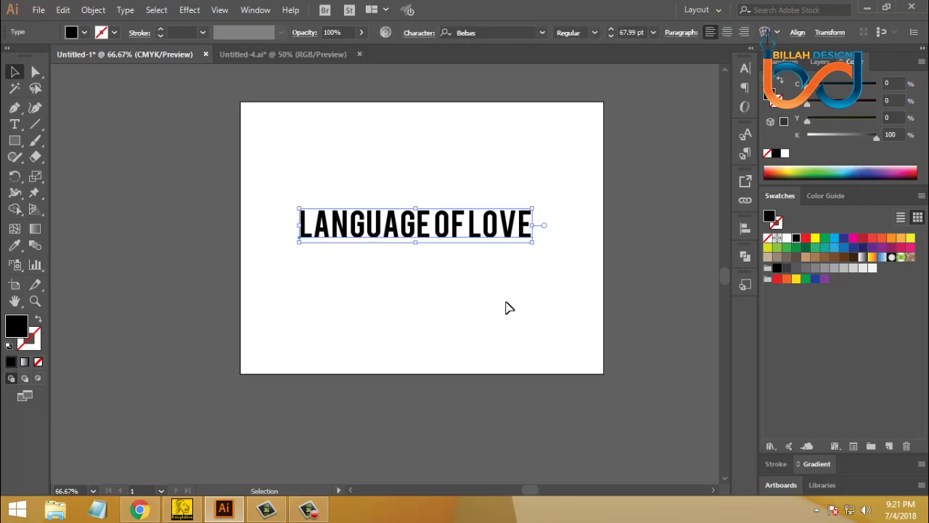
{"action": "left_click", "coordinate": [509, 308]}
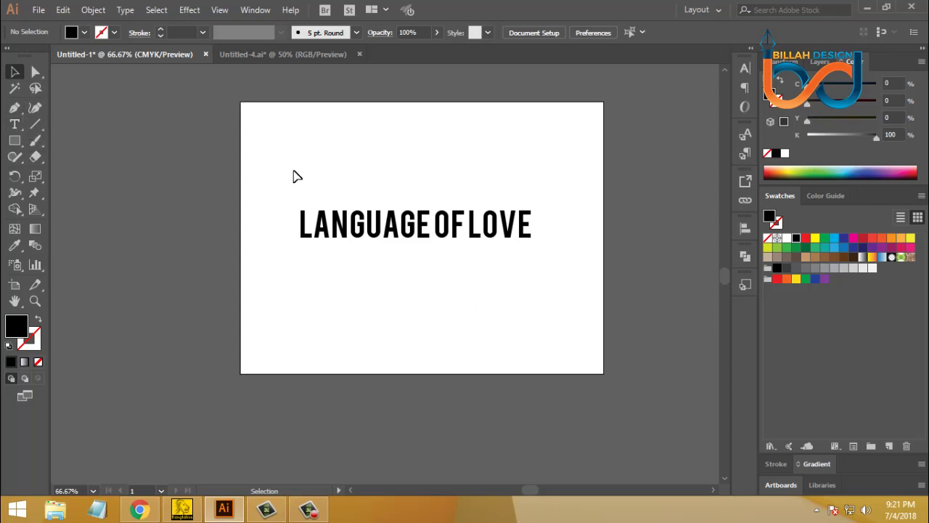
Highlight the word LANGUAGE in the title with the Type tool
{"action": "left_click", "coordinate": [15, 124]}
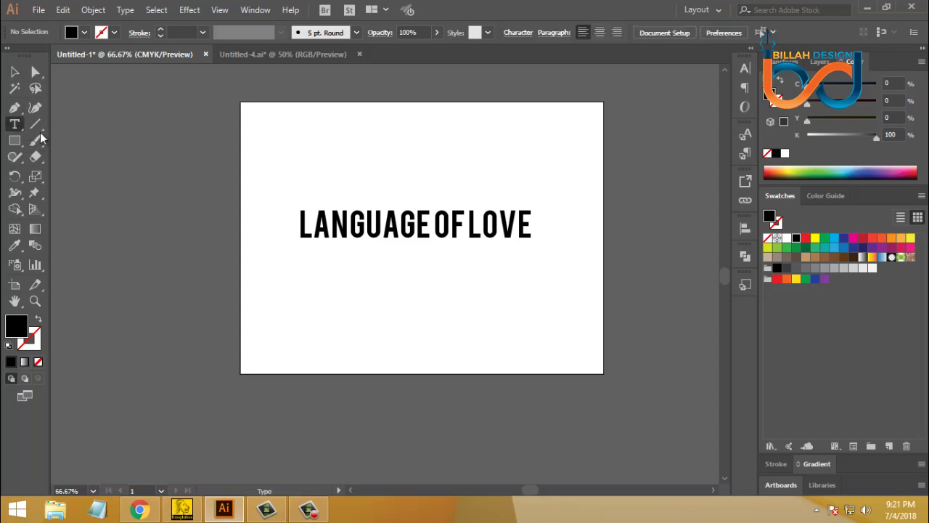
{"action": "left_click_drag", "start_coordinate": [431, 225], "coordinate": [298, 225]}
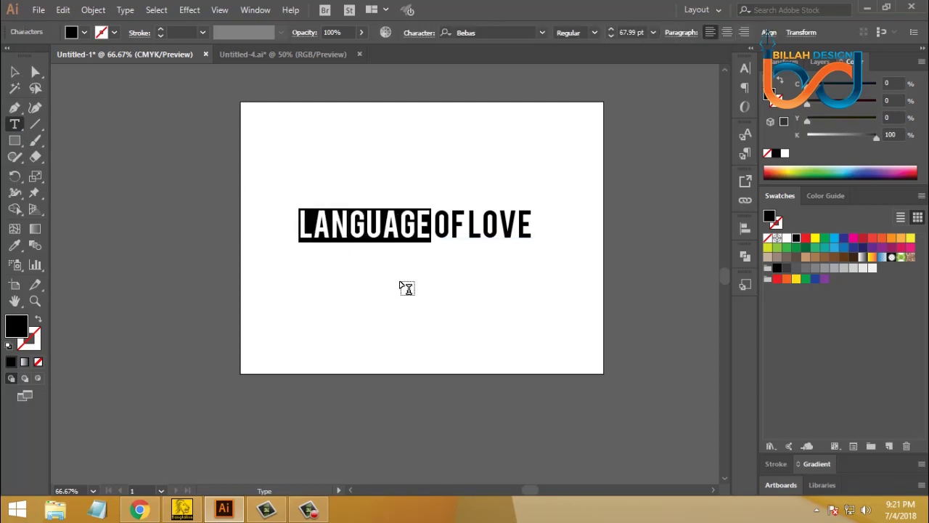
{"action": "key", "text": "ctrl"}
Search Google Images for 'Language' in a new Chrome tab
{"action": "left_click", "coordinate": [143, 511]}
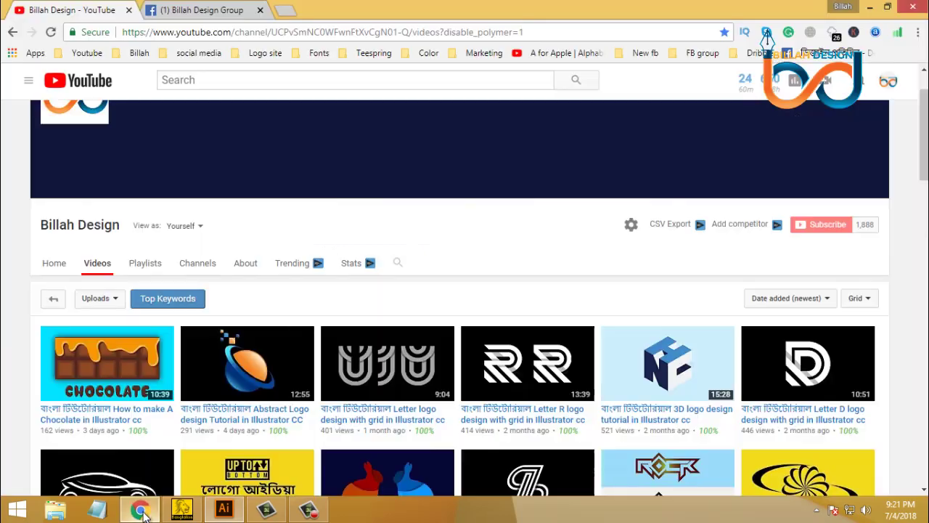
{"action": "left_click", "coordinate": [285, 10]}
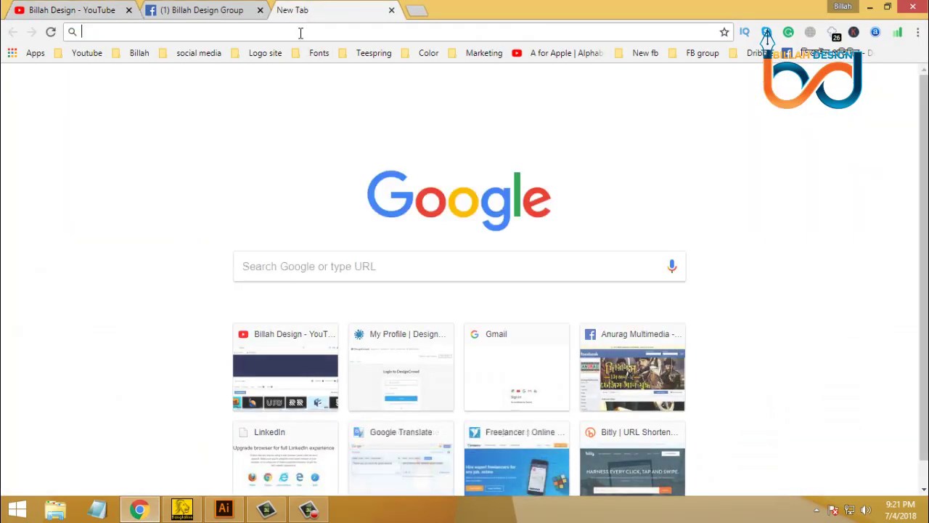
{"action": "type", "text": "Language"}
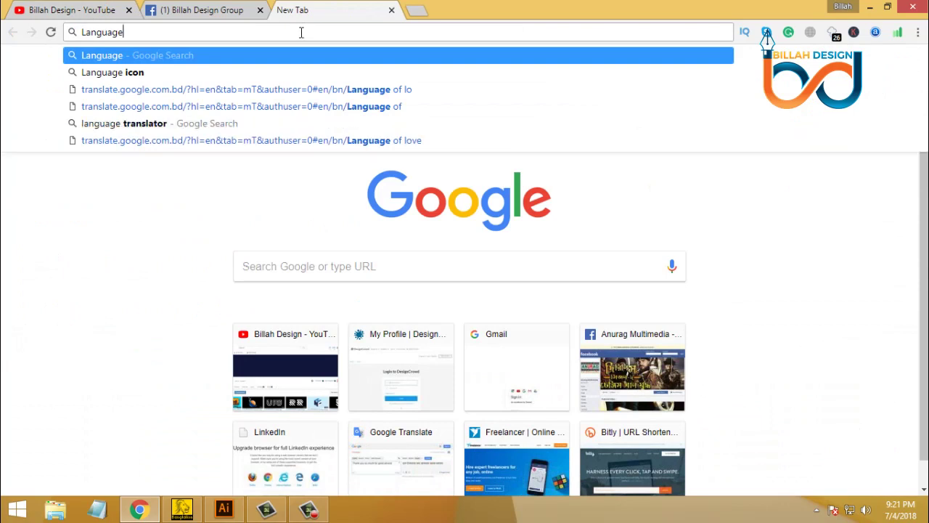
{"action": "key", "text": "Return"}
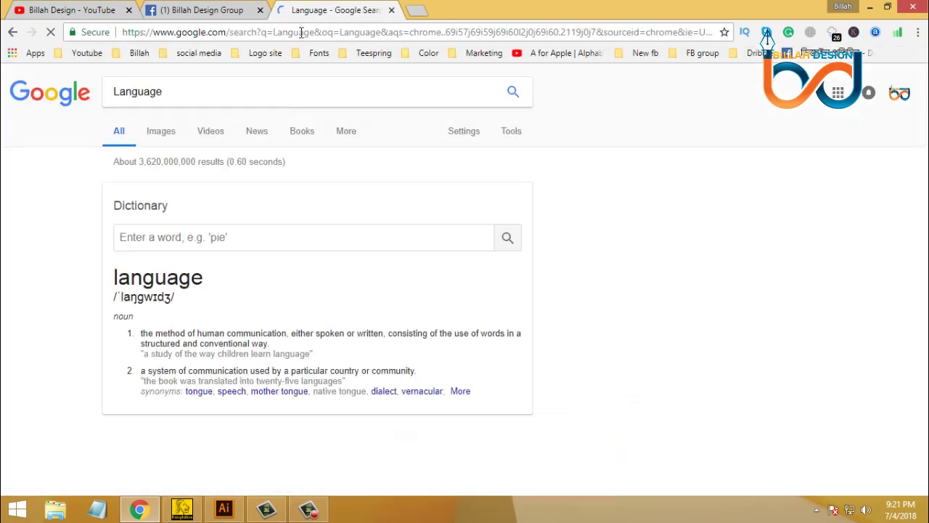
{"action": "left_click", "coordinate": [161, 136]}
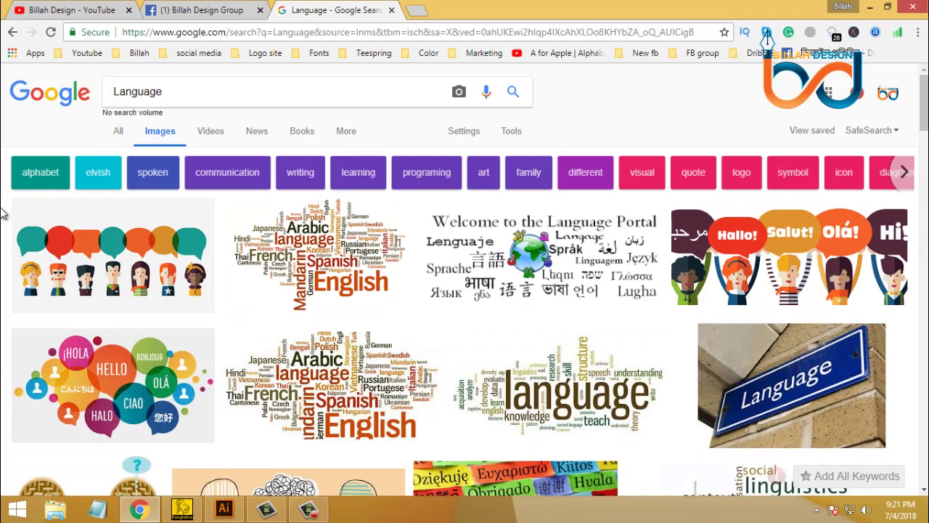
Scroll through the Language image results for reference, then return to Illustrator
{"action": "scroll", "coordinate": [3, 212], "scroll_direction": "down", "scroll_amount": 1}
{"action": "scroll", "coordinate": [3, 212], "scroll_direction": "down", "scroll_amount": 1}
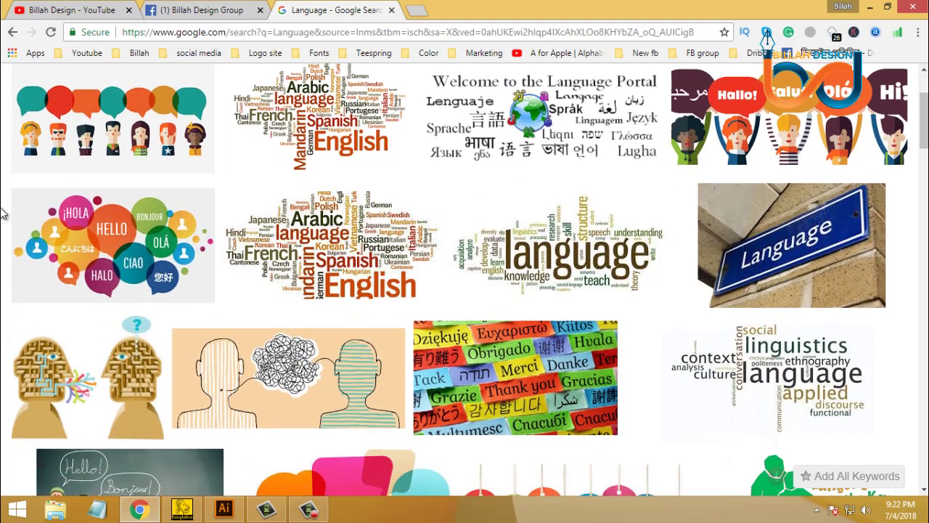
{"action": "scroll", "coordinate": [3, 212], "scroll_direction": "down", "scroll_amount": 2}
{"action": "scroll", "coordinate": [3, 212], "scroll_direction": "up", "scroll_amount": 3}
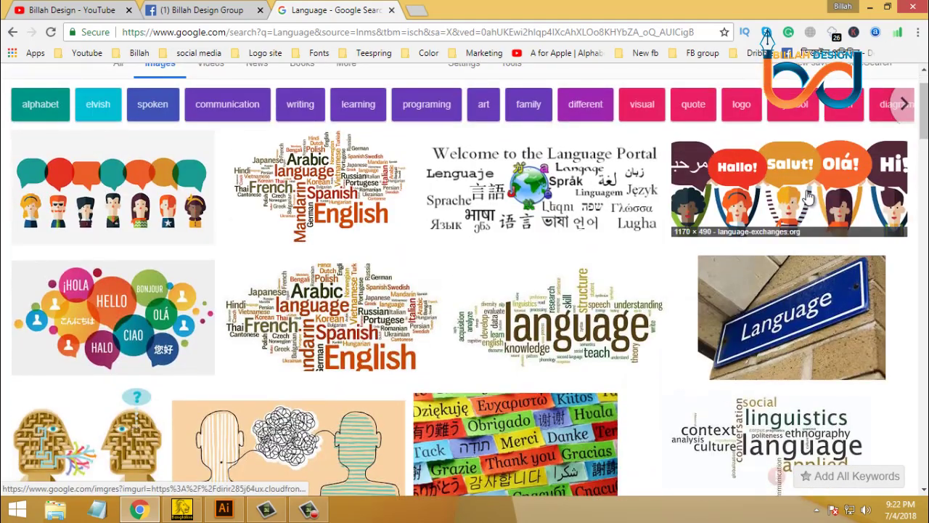
{"action": "scroll", "coordinate": [3, 196], "scroll_direction": "down", "scroll_amount": 1}
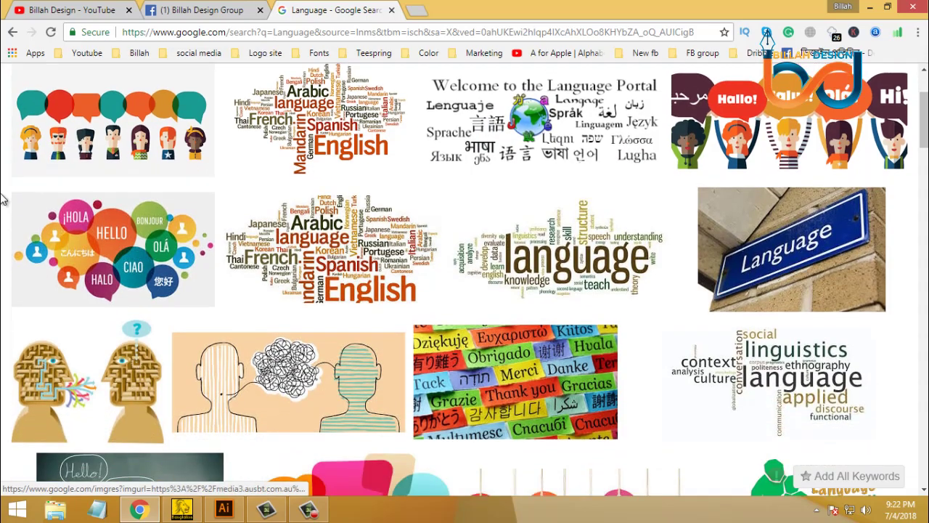
{"action": "scroll", "coordinate": [3, 198], "scroll_direction": "down", "scroll_amount": 1}
{"action": "scroll", "coordinate": [3, 199], "scroll_direction": "down", "scroll_amount": 1}
{"action": "scroll", "coordinate": [3, 199], "scroll_direction": "down", "scroll_amount": 1}
{"action": "scroll", "coordinate": [3, 199], "scroll_direction": "down", "scroll_amount": 2}
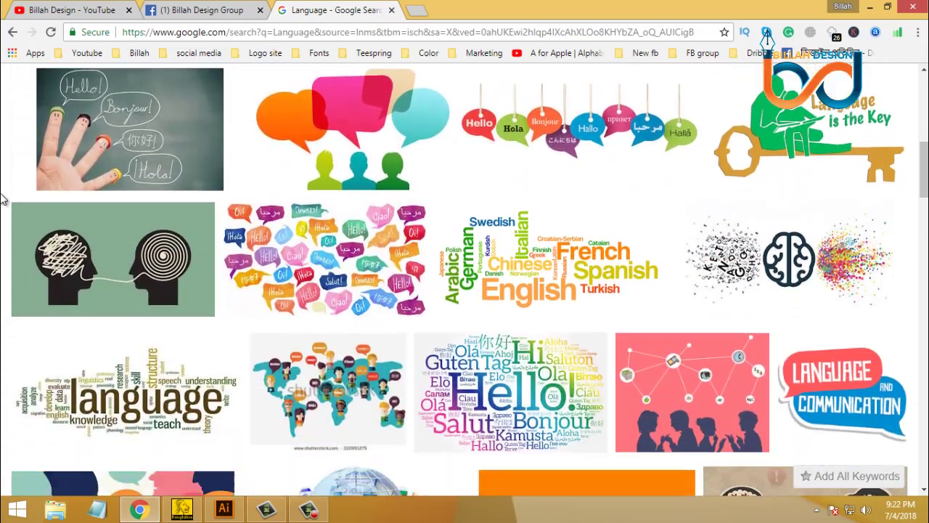
{"action": "scroll", "coordinate": [3, 199], "scroll_direction": "down", "scroll_amount": 1}
{"action": "scroll", "coordinate": [3, 199], "scroll_direction": "down", "scroll_amount": 2}
{"action": "scroll", "coordinate": [3, 199], "scroll_direction": "down", "scroll_amount": 2}
{"action": "scroll", "coordinate": [3, 199], "scroll_direction": "down", "scroll_amount": 2}
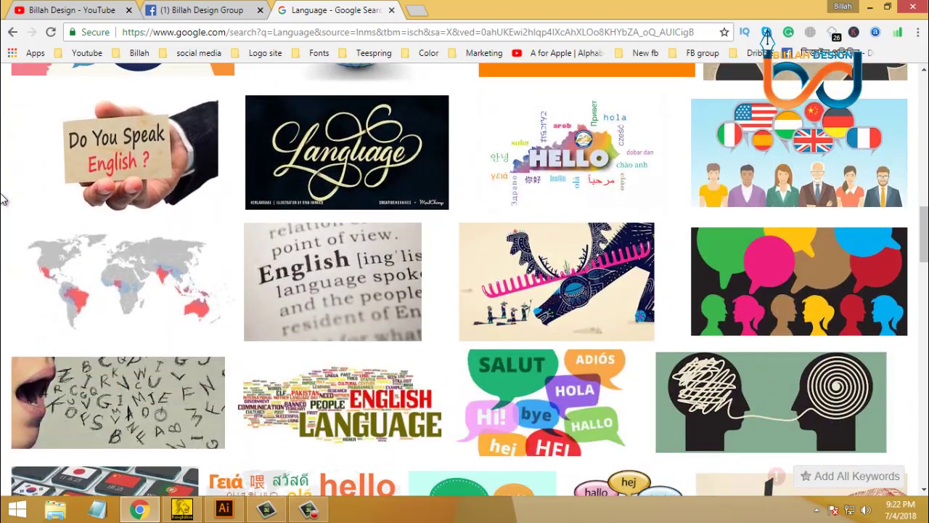
{"action": "scroll", "coordinate": [3, 199], "scroll_direction": "down", "scroll_amount": 1}
{"action": "scroll", "coordinate": [3, 197], "scroll_direction": "down", "scroll_amount": 1}
{"action": "scroll", "coordinate": [3, 199], "scroll_direction": "down", "scroll_amount": 2}
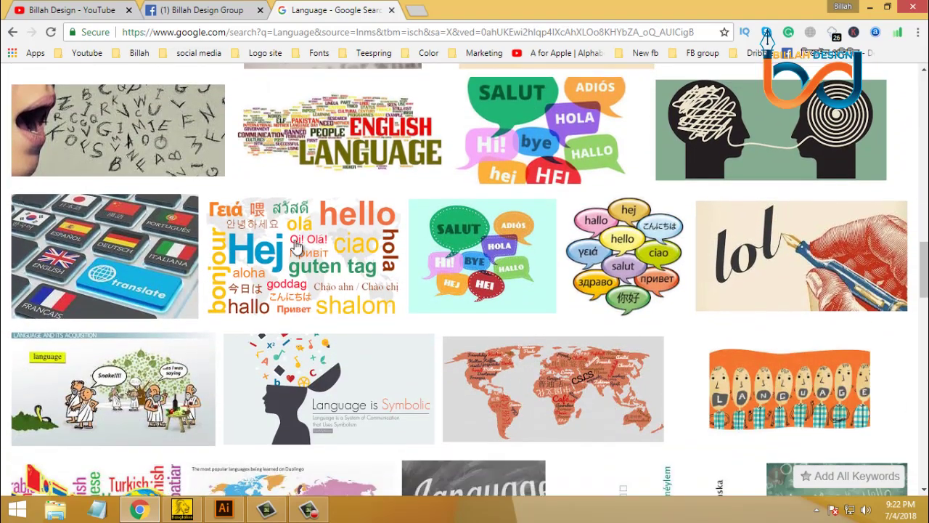
{"action": "scroll", "coordinate": [3, 282], "scroll_direction": "down", "scroll_amount": 1}
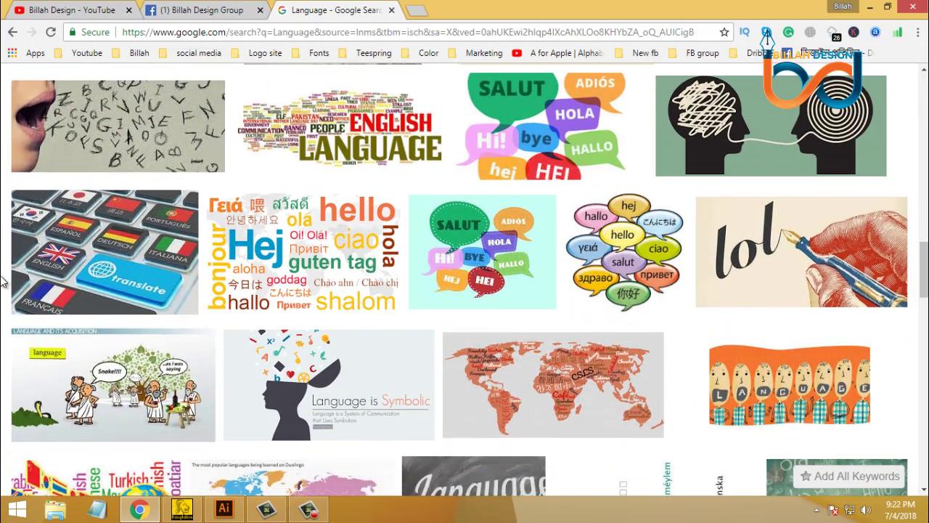
{"action": "scroll", "coordinate": [3, 282], "scroll_direction": "down", "scroll_amount": 2}
{"action": "scroll", "coordinate": [3, 281], "scroll_direction": "down", "scroll_amount": 2}
{"action": "scroll", "coordinate": [3, 282], "scroll_direction": "down", "scroll_amount": 2}
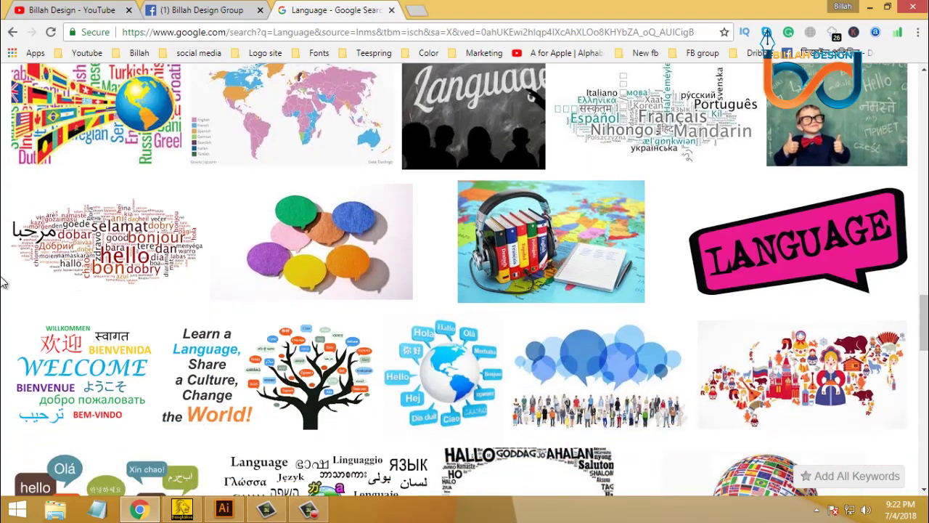
{"action": "scroll", "coordinate": [3, 282], "scroll_direction": "down", "scroll_amount": 2}
{"action": "scroll", "coordinate": [2, 281], "scroll_direction": "down", "scroll_amount": 1}
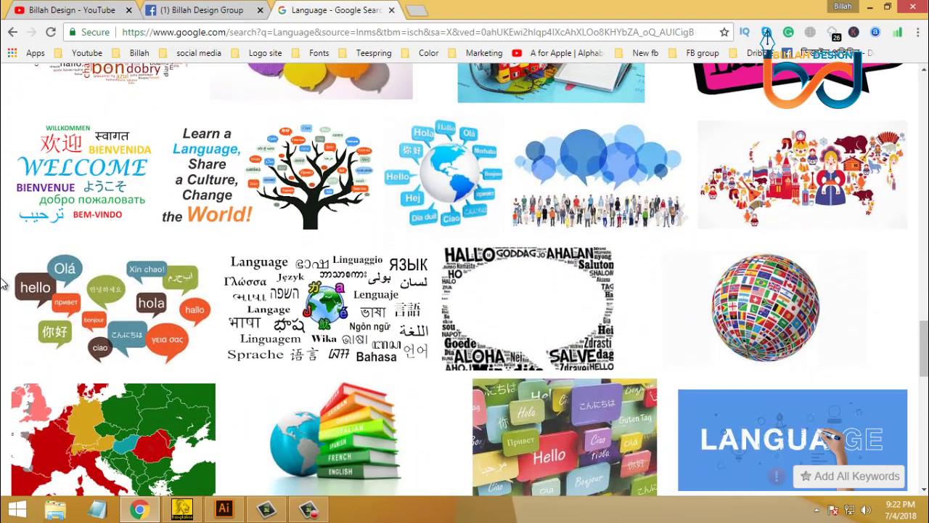
{"action": "scroll", "coordinate": [63, 211], "scroll_direction": "down", "scroll_amount": 1}
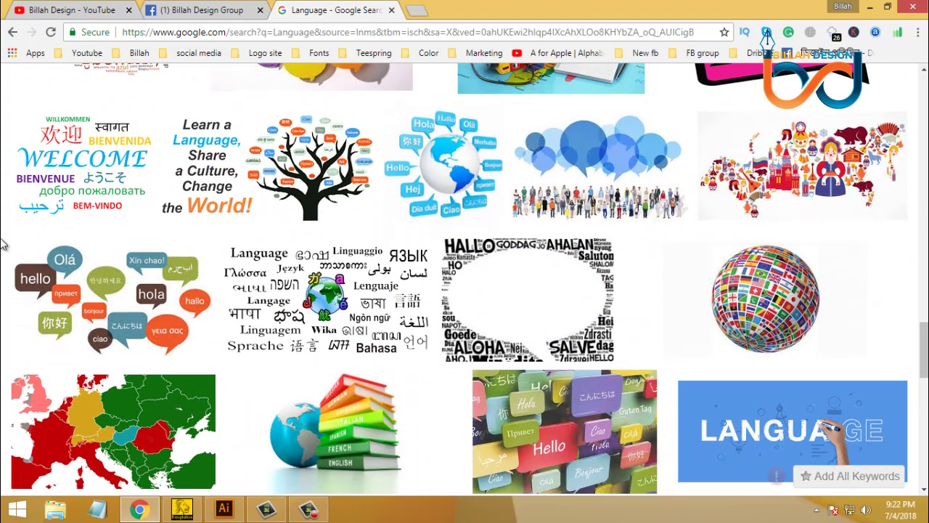
{"action": "scroll", "coordinate": [44, 218], "scroll_direction": "down", "scroll_amount": 2}
{"action": "scroll", "coordinate": [14, 232], "scroll_direction": "up", "scroll_amount": 3}
{"action": "scroll", "coordinate": [6, 240], "scroll_direction": "up", "scroll_amount": 4}
{"action": "scroll", "coordinate": [5, 240], "scroll_direction": "up", "scroll_amount": 3}
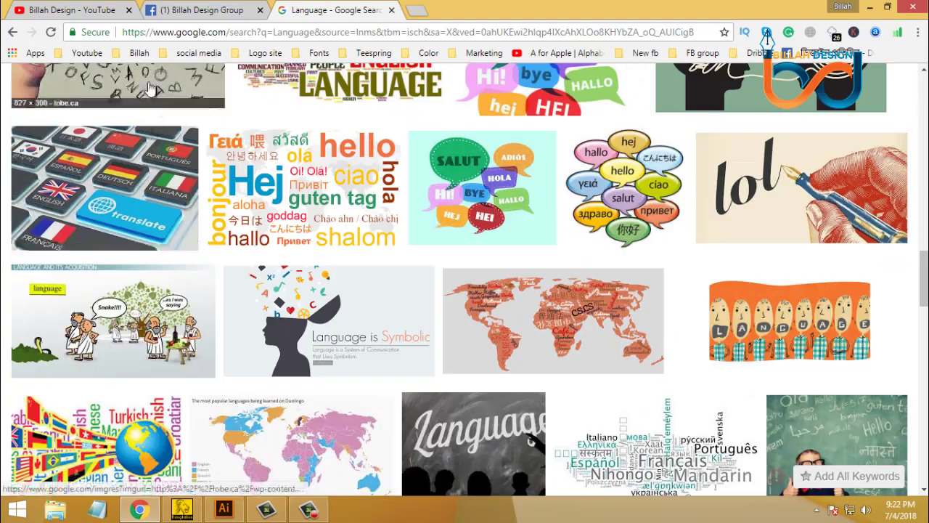
{"action": "left_click", "coordinate": [227, 506]}
{"action": "left_click", "coordinate": [15, 71]}
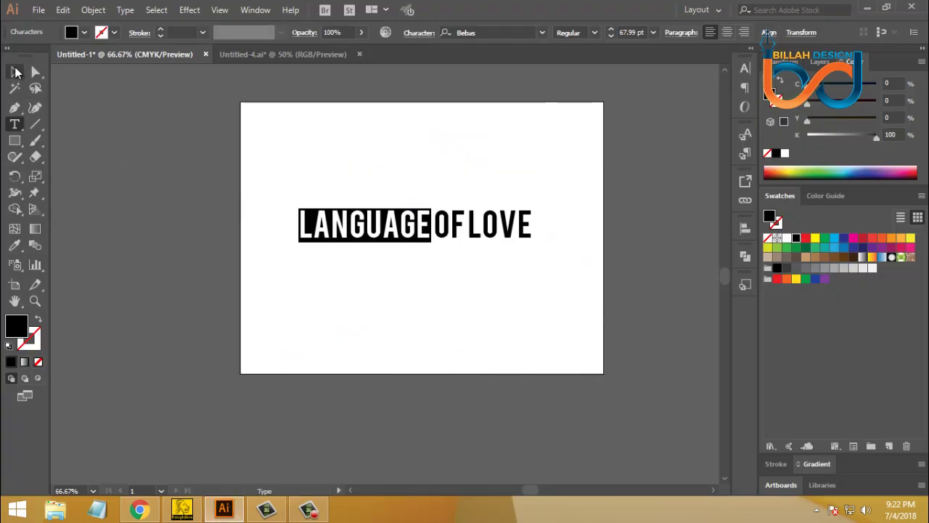
{"action": "left_click", "coordinate": [440, 299]}
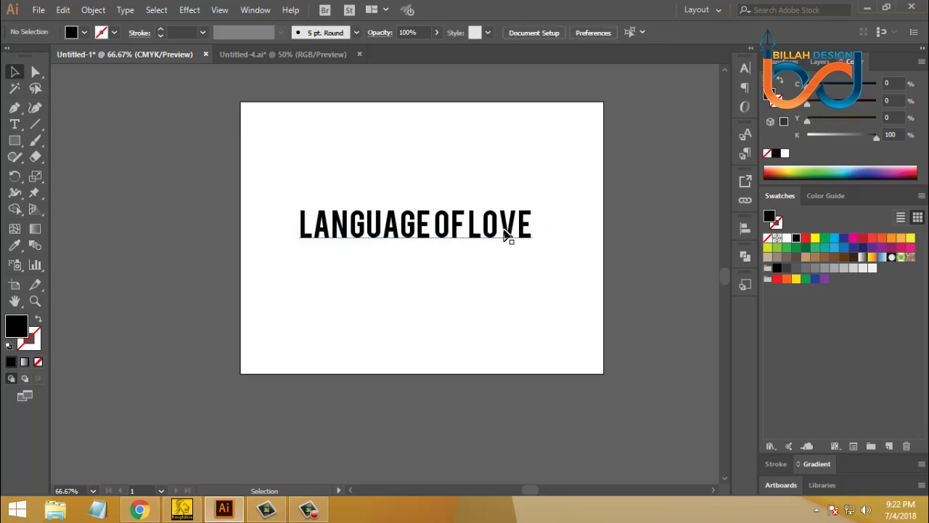
{"action": "left_click_drag", "start_coordinate": [506, 232], "coordinate": [506, 240]}
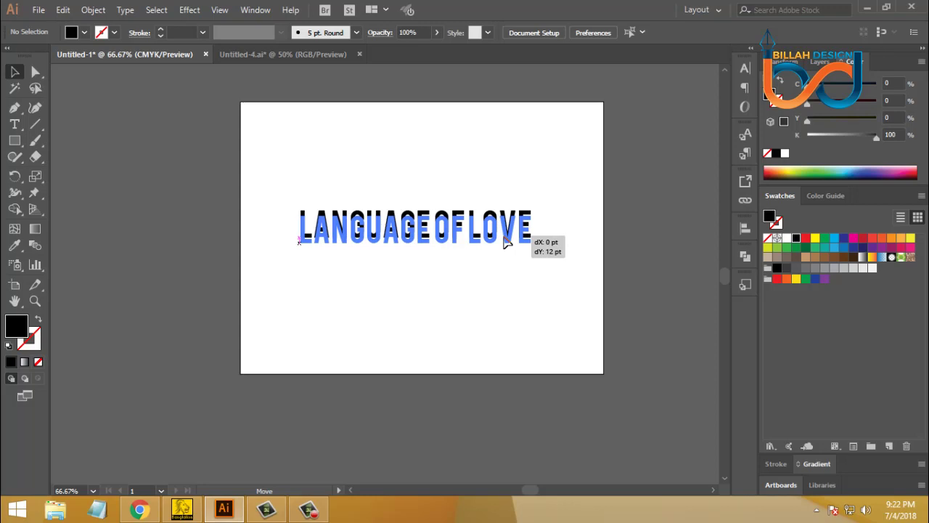
{"action": "left_click", "coordinate": [490, 293]}
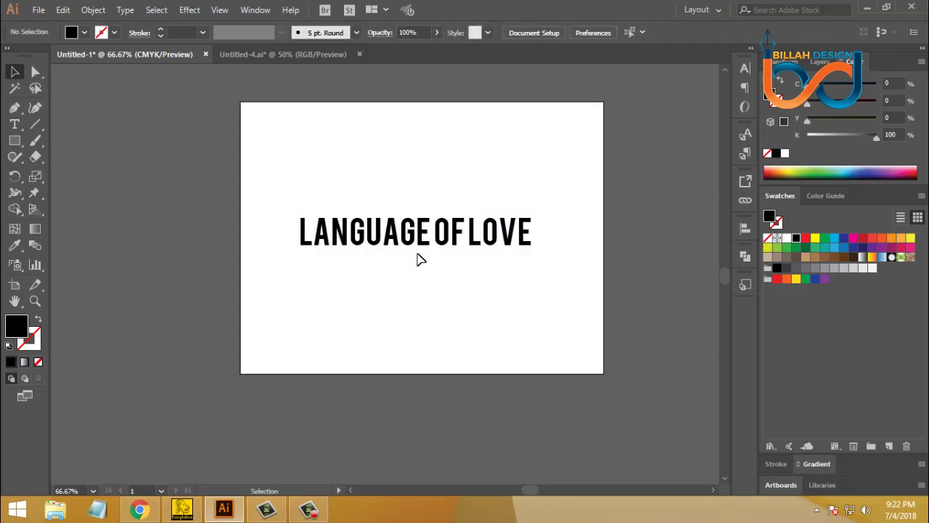
{"action": "mouse_move", "coordinate": [418, 251]}
{"action": "left_mouse_down"}
{"action": "mouse_move", "coordinate": [446, 320]}
{"action": "mouse_move", "coordinate": [302, 118]}
{"action": "left_mouse_up"}
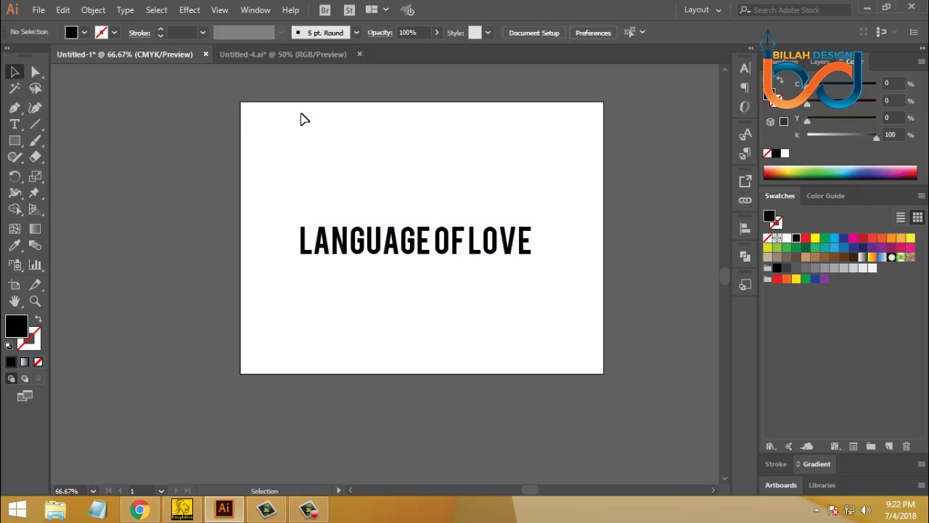
{"action": "left_click", "coordinate": [288, 58]}
{"action": "key", "text": "ctrl+minus"}
{"action": "key", "text": "ctrl+plus"}
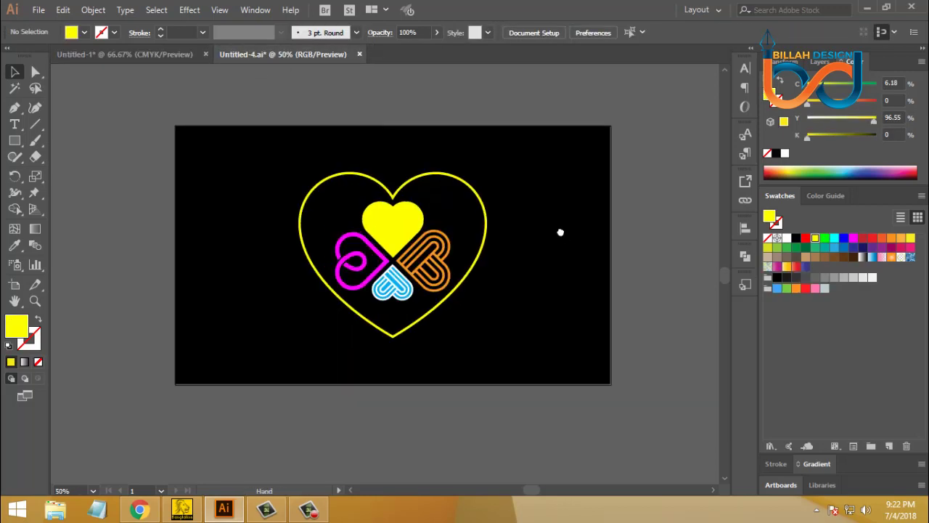
{"action": "left_click", "coordinate": [407, 232]}
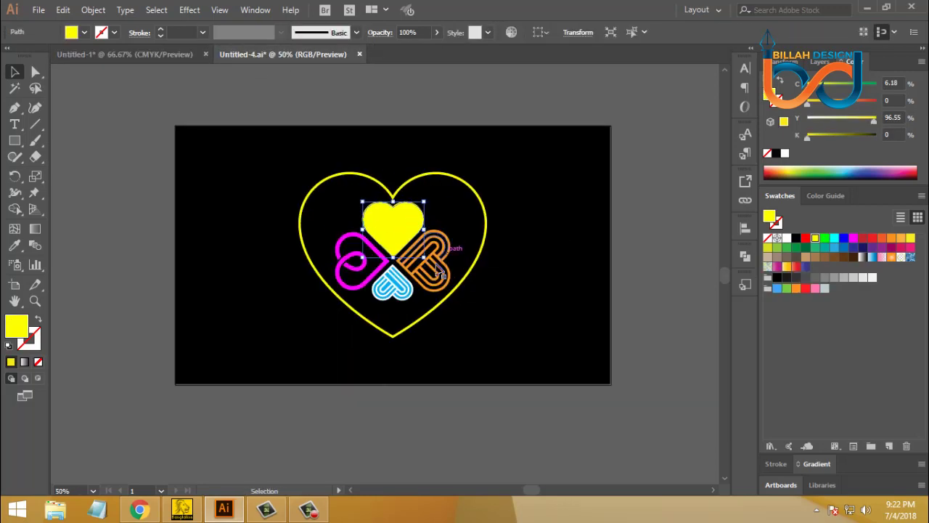
{"action": "left_click", "coordinate": [514, 288]}
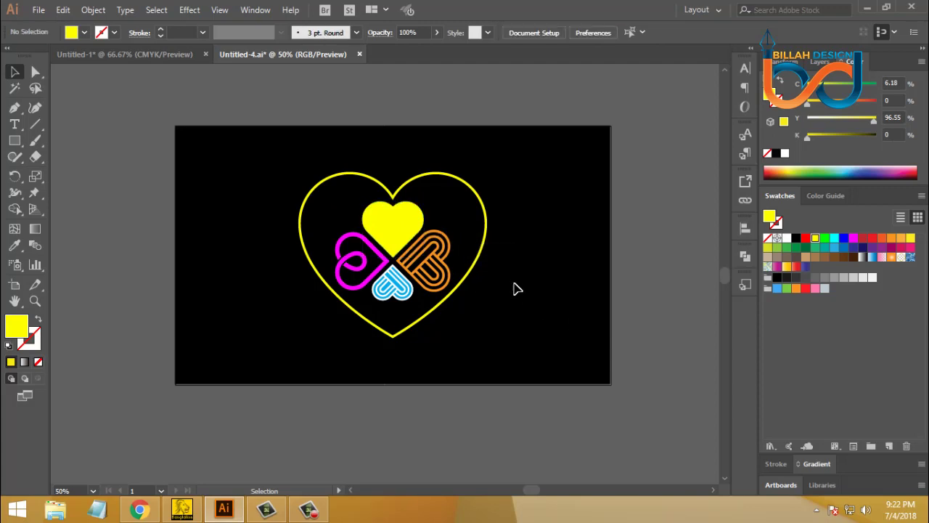
{"action": "left_click", "coordinate": [396, 218]}
{"action": "left_click", "coordinate": [520, 280]}
Scroll down the YouTube channel's logo tutorial videos in Chrome, then return to the heart logo
{"action": "left_click", "coordinate": [140, 509]}
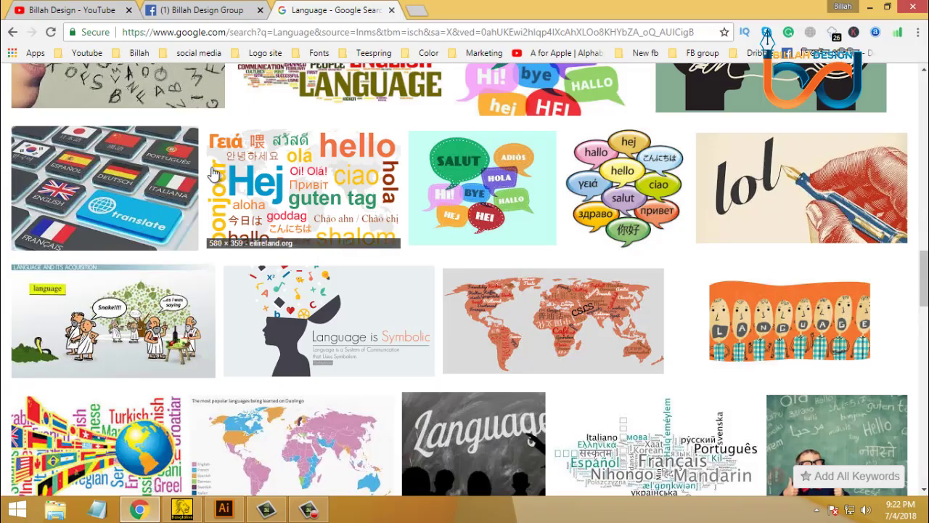
{"action": "left_click", "coordinate": [100, 12]}
{"action": "scroll", "coordinate": [465, 247], "scroll_direction": "down", "scroll_amount": 2}
{"action": "scroll", "coordinate": [465, 247], "scroll_direction": "down", "scroll_amount": 3}
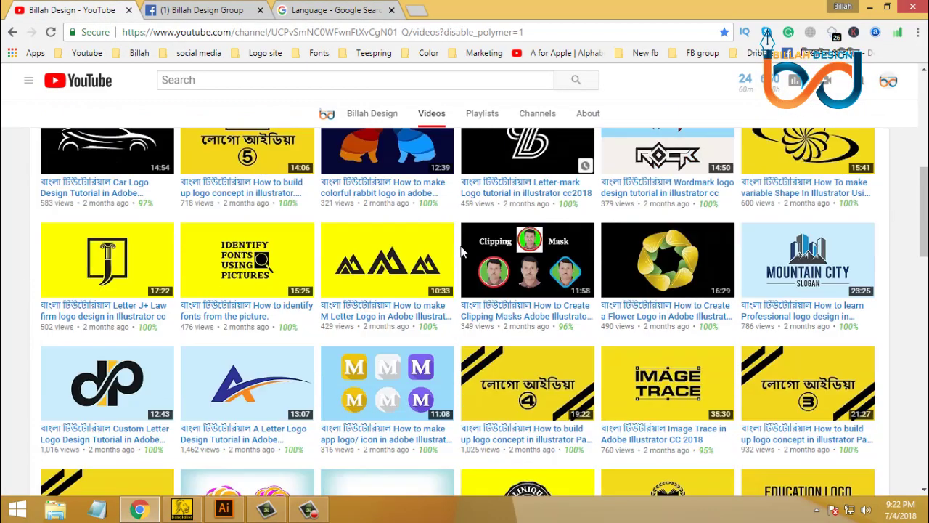
{"action": "scroll", "coordinate": [465, 247], "scroll_direction": "down", "scroll_amount": 5}
{"action": "scroll", "coordinate": [464, 245], "scroll_direction": "down", "scroll_amount": 2}
{"action": "scroll", "coordinate": [617, 218], "scroll_direction": "up", "scroll_amount": 2}
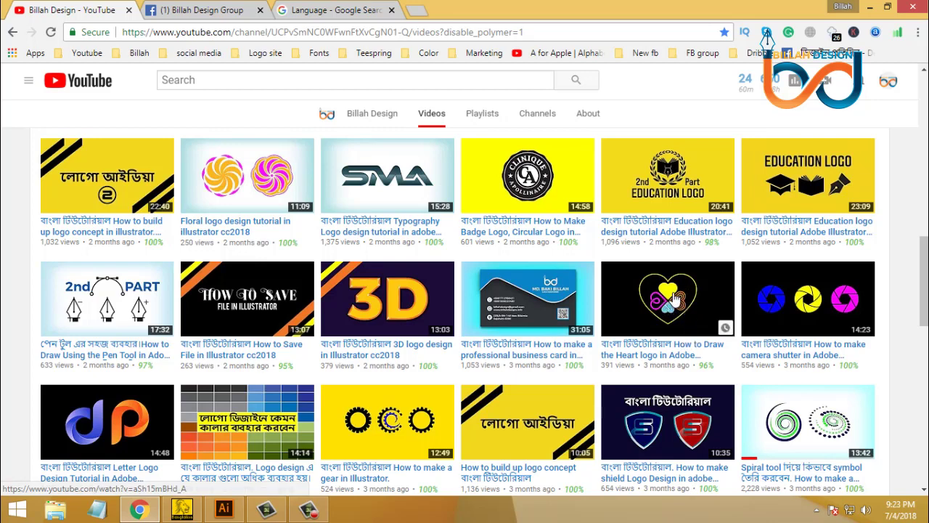
{"action": "left_click", "coordinate": [224, 508]}
Copy the small yellow heart from the heart logo document
{"action": "left_click", "coordinate": [393, 228]}
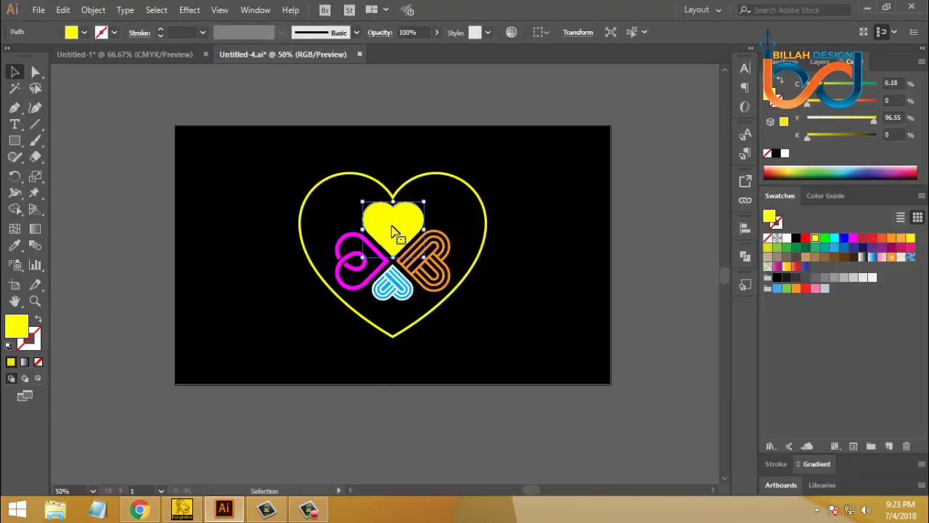
{"action": "left_click", "coordinate": [513, 312]}
{"action": "left_click", "coordinate": [411, 233]}
{"action": "left_click", "coordinate": [472, 271]}
{"action": "left_click", "coordinate": [395, 229]}
{"action": "key", "text": "a"}
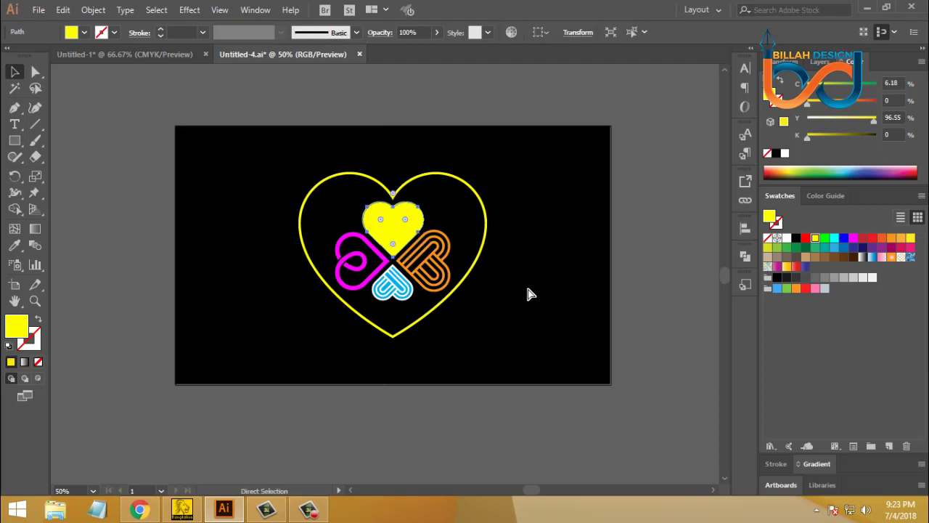
{"action": "left_click", "coordinate": [528, 293]}
{"action": "key", "text": "v"}
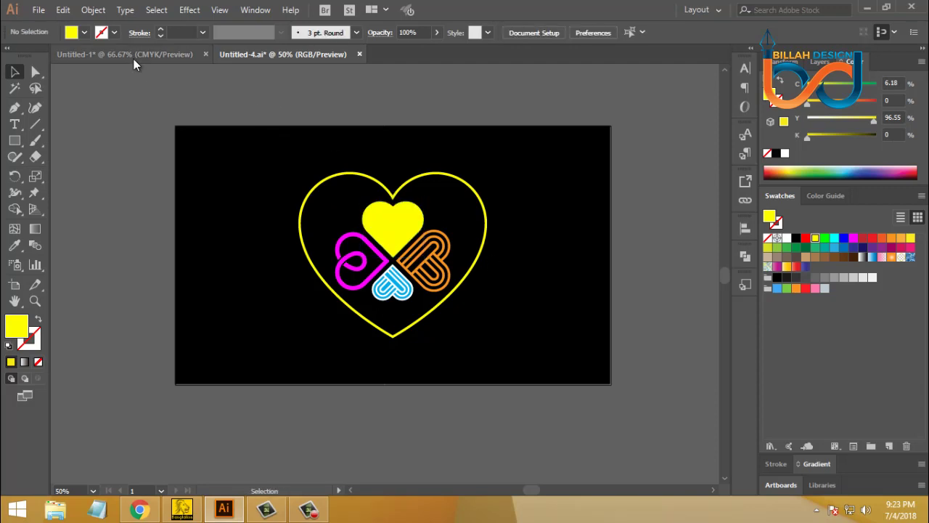
Paste the heart into Untitled-1 and position it above the LANGUAGE OF LOVE title
{"action": "left_click", "coordinate": [133, 58]}
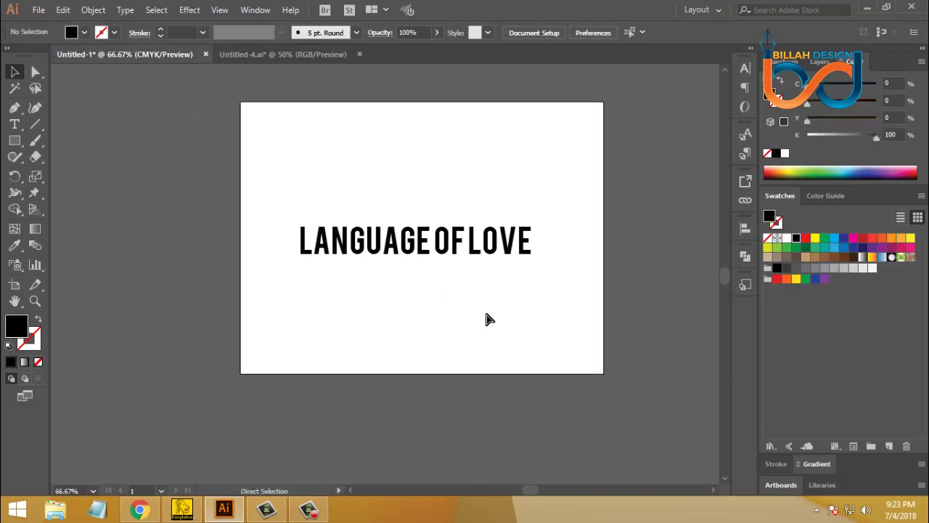
{"action": "key", "text": "ctrl+v"}
{"action": "left_click", "coordinate": [426, 286]}
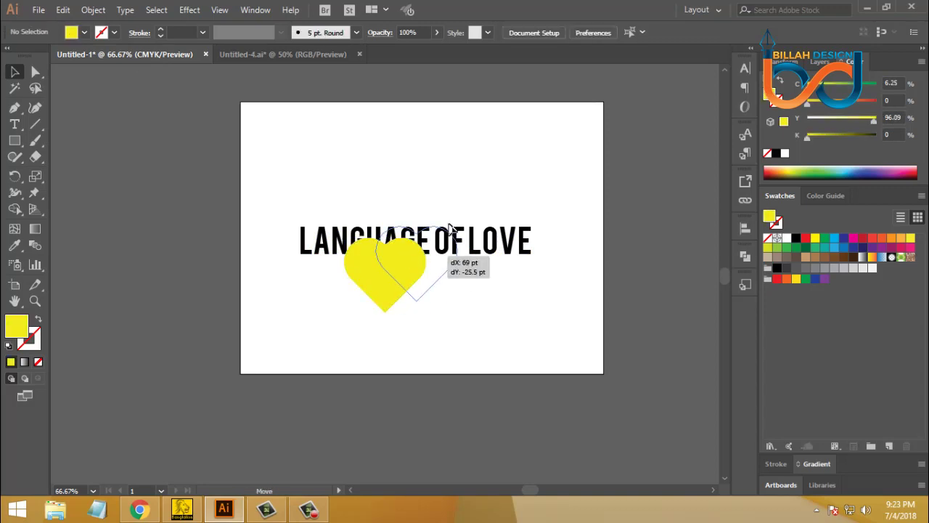
{"action": "left_click_drag", "start_coordinate": [416, 291], "coordinate": [491, 188]}
{"action": "left_click_drag", "start_coordinate": [416, 241], "coordinate": [416, 258]}
{"action": "left_click_drag", "start_coordinate": [461, 170], "coordinate": [479, 172]}
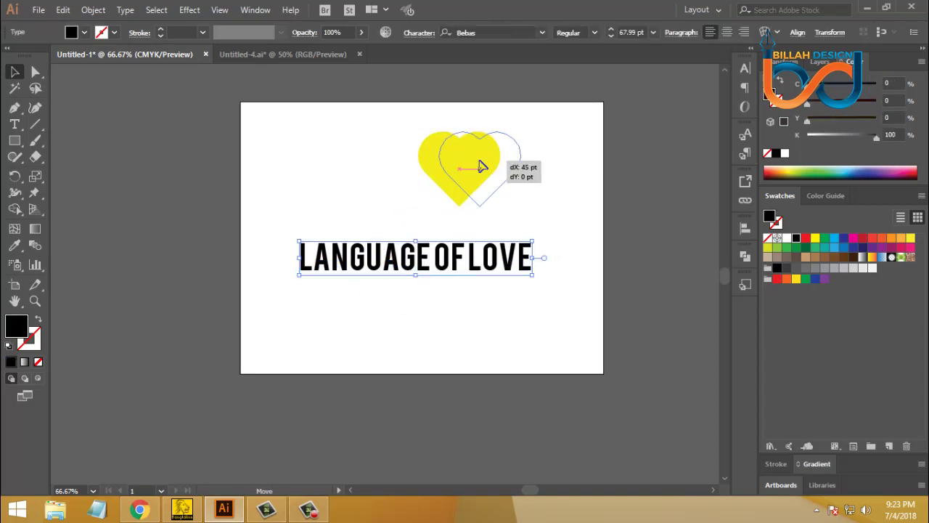
Fill the heart black and duplicate it to the top-right, leaving the original above the text
{"action": "left_click", "coordinate": [796, 238]}
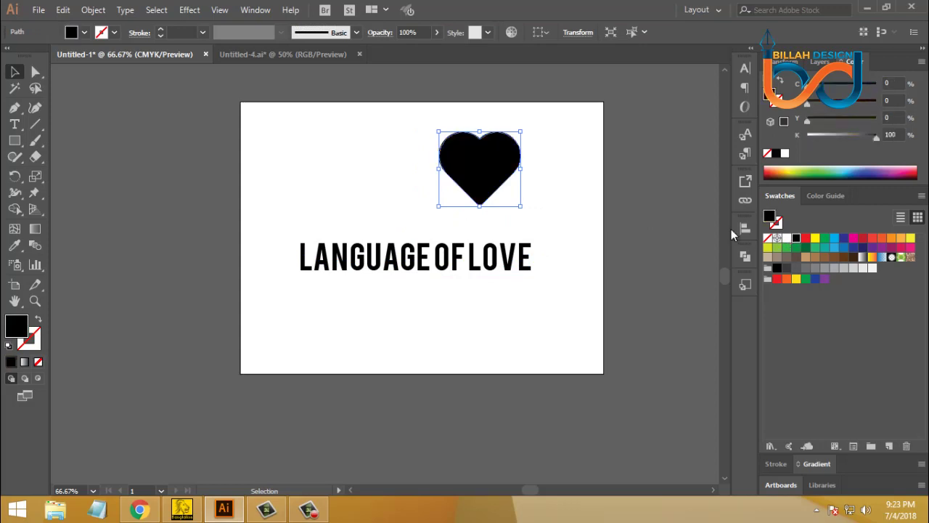
{"action": "left_click", "coordinate": [521, 199]}
{"action": "left_click_drag", "start_coordinate": [504, 187], "coordinate": [509, 187]}
{"action": "left_click", "coordinate": [587, 250]}
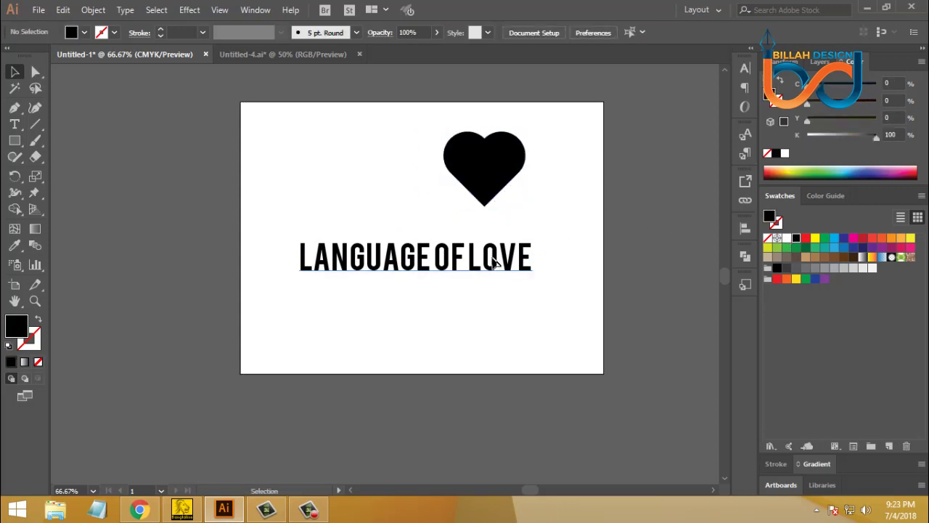
{"action": "left_click_drag", "start_coordinate": [509, 255], "coordinate": [514, 273]}
{"action": "left_click_drag", "start_coordinate": [502, 171], "coordinate": [623, 142]}
{"action": "left_click", "coordinate": [637, 251]}
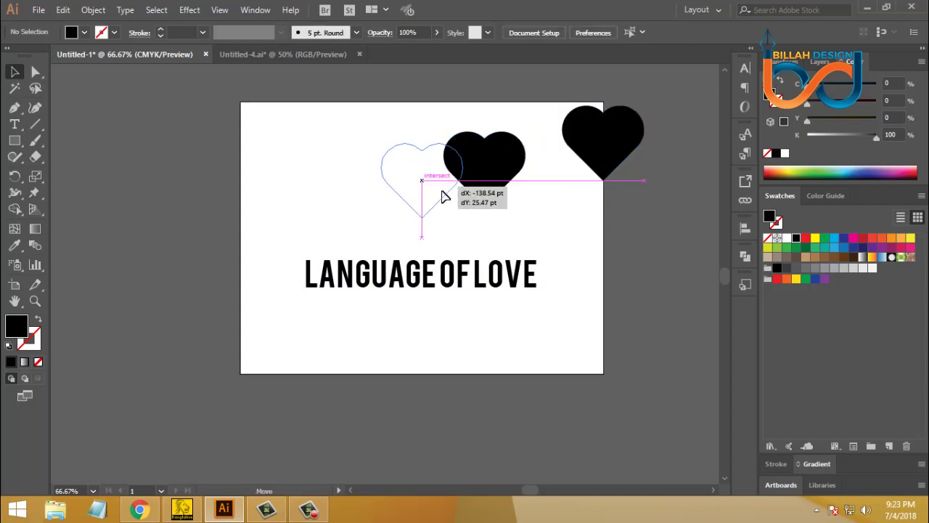
{"action": "mouse_move", "coordinate": [493, 175]}
{"action": "left_mouse_down"}
{"action": "mouse_move", "coordinate": [431, 186]}
{"action": "mouse_move", "coordinate": [426, 199]}
{"action": "left_mouse_up"}
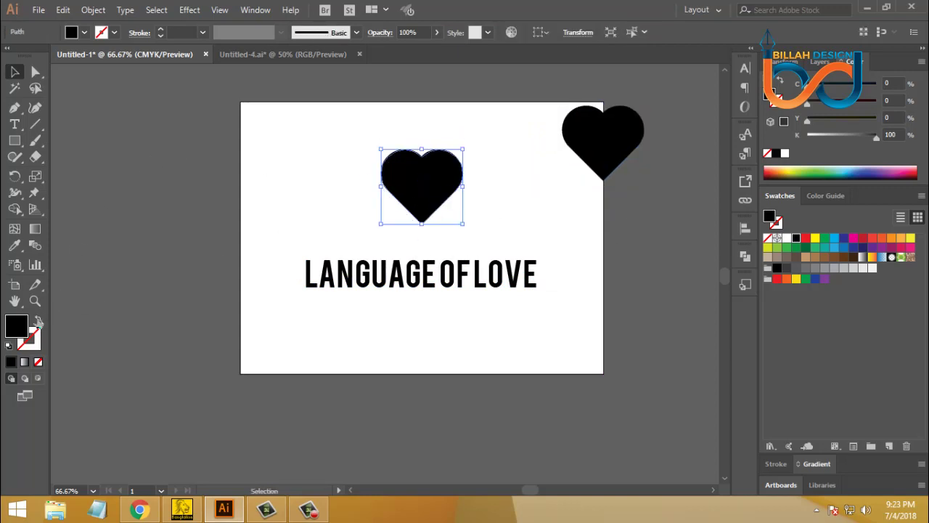
Make the heart above the text a hollow outline with an 18 pt stroke
{"action": "left_click", "coordinate": [38, 321]}
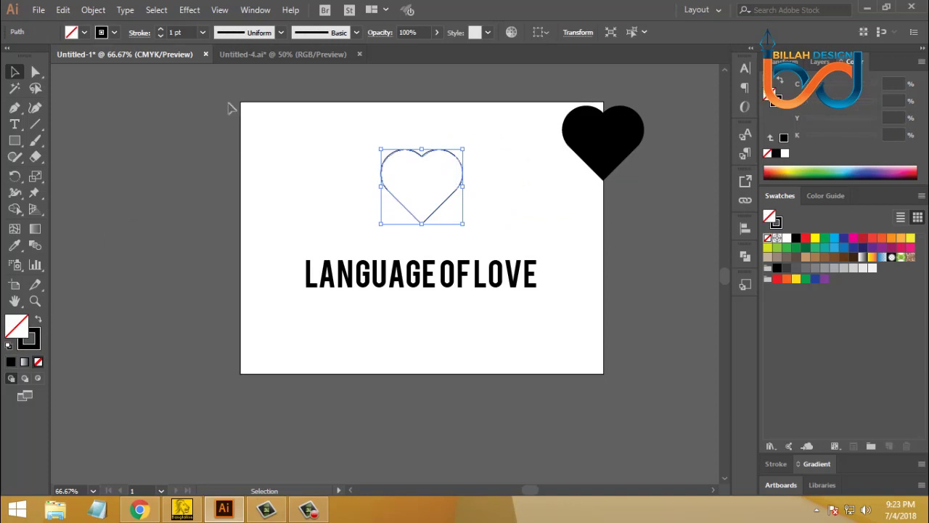
{"action": "left_click", "coordinate": [160, 29]}
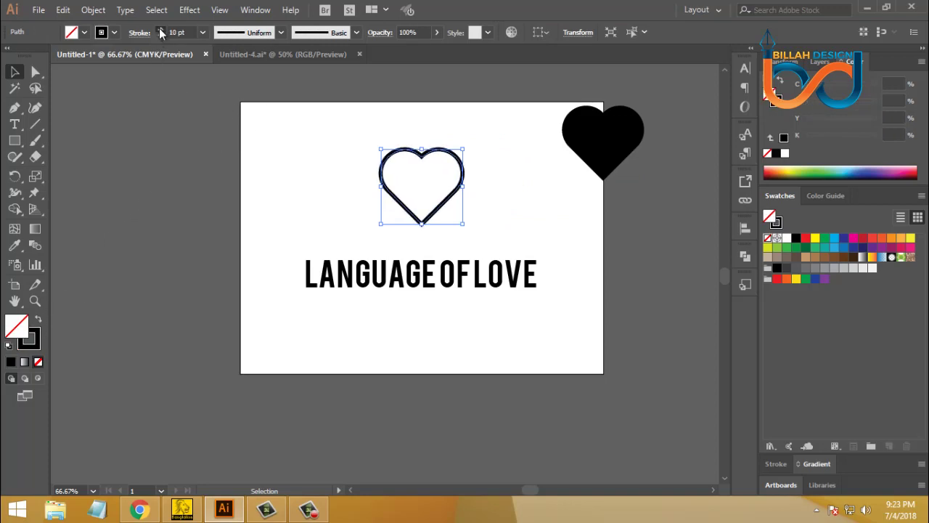
{"action": "left_click", "coordinate": [160, 30]}
{"action": "left_click", "coordinate": [160, 30]}
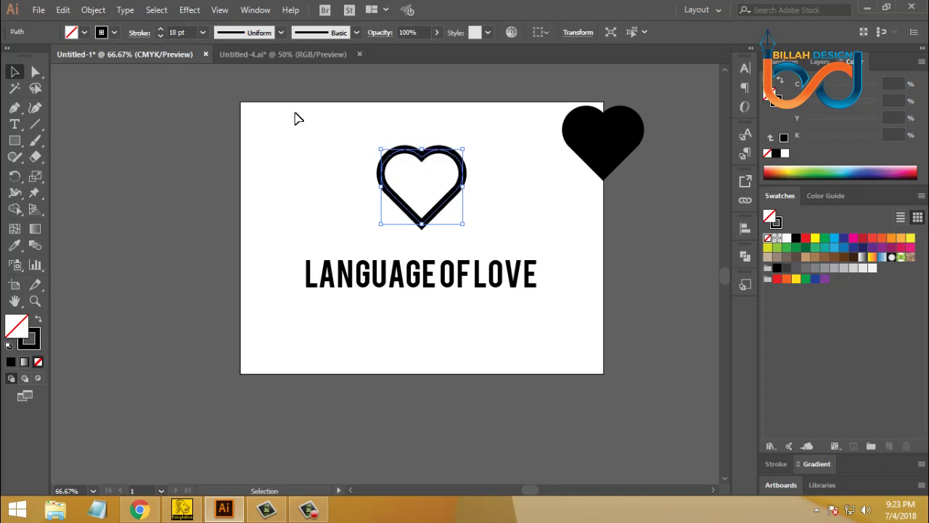
{"action": "left_click", "coordinate": [98, 11]}
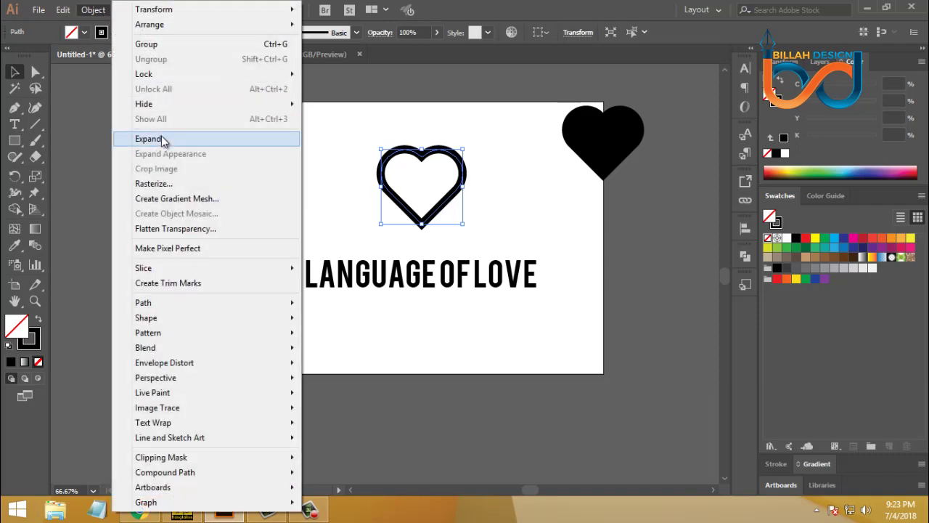
Expand the heart outline into a filled shape and rotate it about 45° above the title
{"action": "left_click", "coordinate": [161, 138]}
{"action": "left_click", "coordinate": [541, 330]}
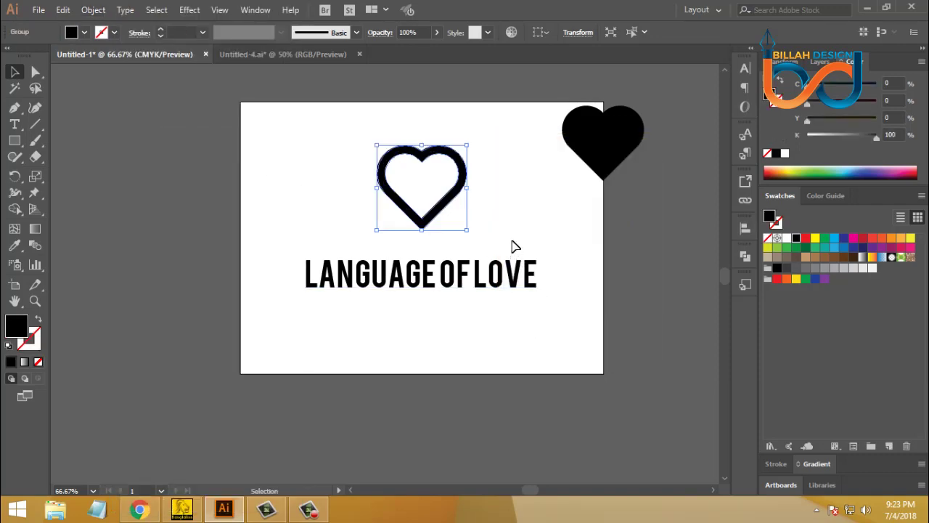
{"action": "mouse_move", "coordinate": [472, 138]}
{"action": "left_mouse_down"}
{"action": "mouse_move", "coordinate": [501, 207]}
{"action": "mouse_move", "coordinate": [476, 212]}
{"action": "left_mouse_up"}
{"action": "left_click", "coordinate": [549, 230]}
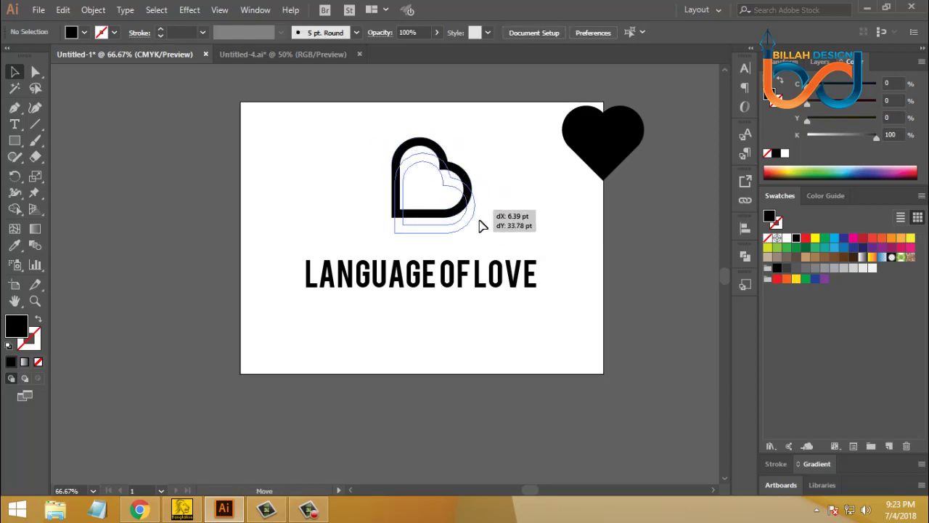
{"action": "left_click", "coordinate": [521, 240]}
{"action": "key", "text": "ctrl+plus"}
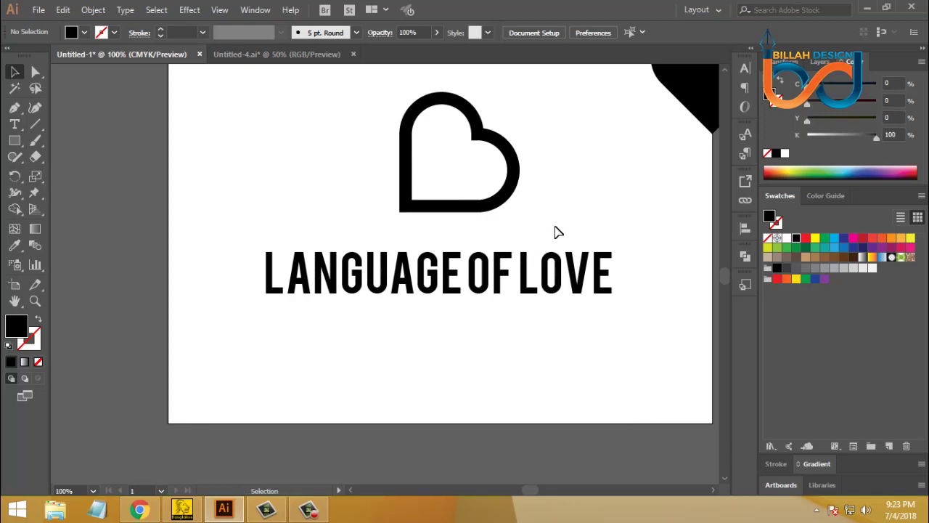
{"action": "scroll", "coordinate": [508, 240], "scroll_direction": "up", "scroll_amount": 2}
{"action": "left_click", "coordinate": [469, 244]}
{"action": "left_click", "coordinate": [509, 285]}
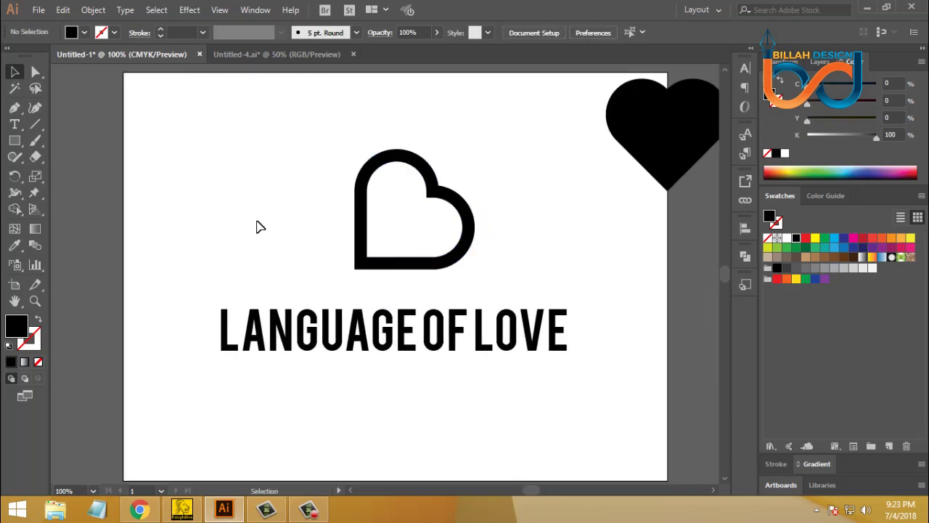
Draw a thin rectangle across the heart's bottom edge
{"action": "left_click", "coordinate": [14, 141]}
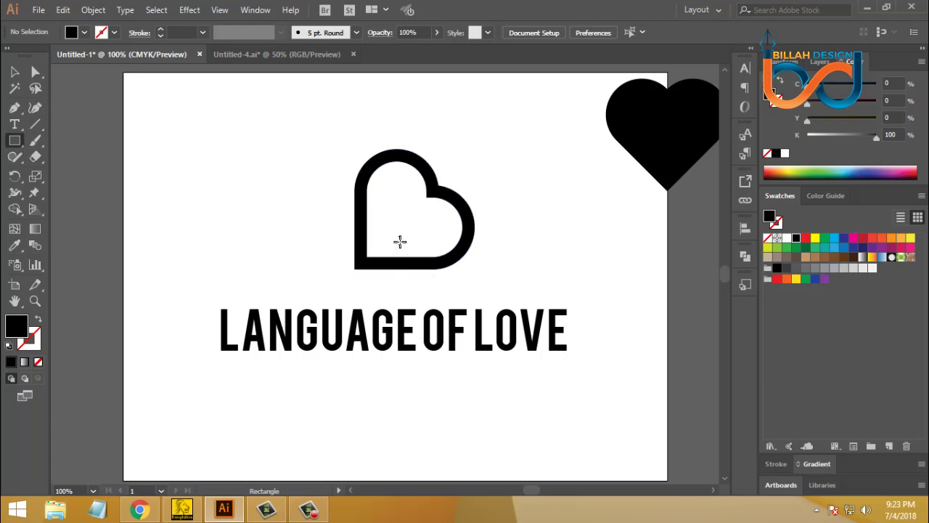
{"action": "left_click_drag", "start_coordinate": [395, 241], "coordinate": [402, 285]}
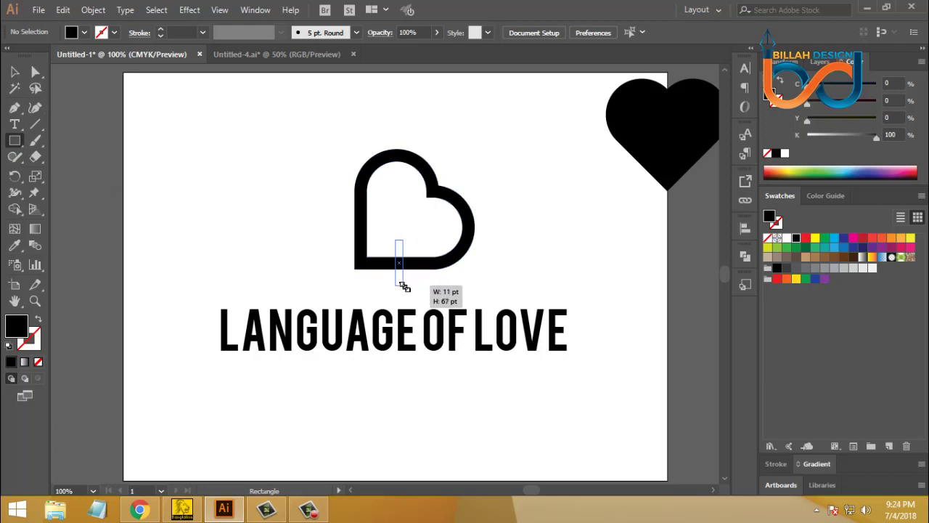
{"action": "left_click_drag", "start_coordinate": [403, 284], "coordinate": [403, 284]}
{"action": "left_click", "coordinate": [14, 71]}
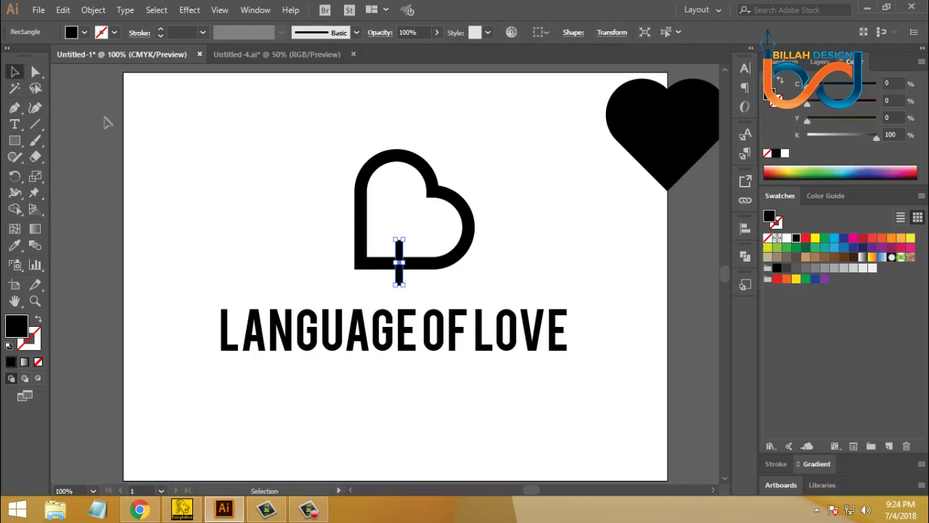
Subtract the bar from the heart with Pathfinder Minus Front to open a gap
{"action": "left_click_drag", "start_coordinate": [275, 204], "coordinate": [477, 274]}
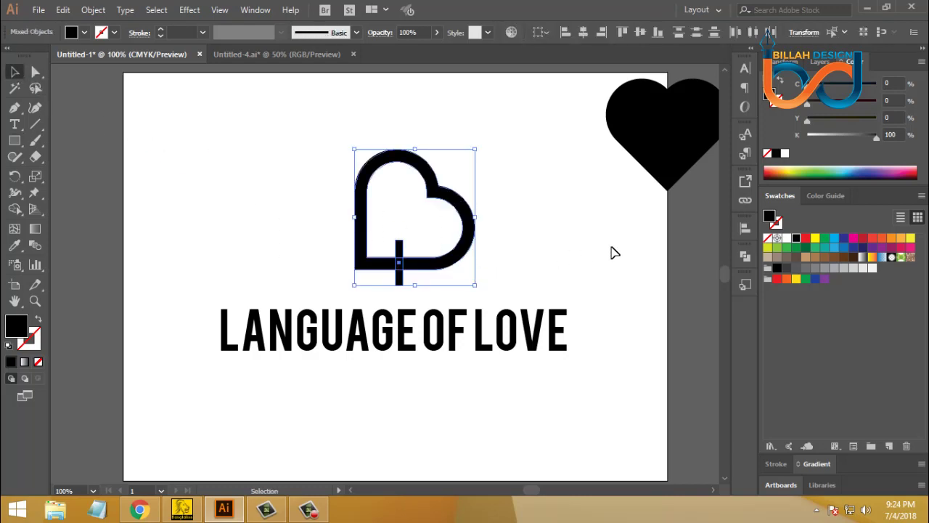
{"action": "left_click", "coordinate": [744, 256]}
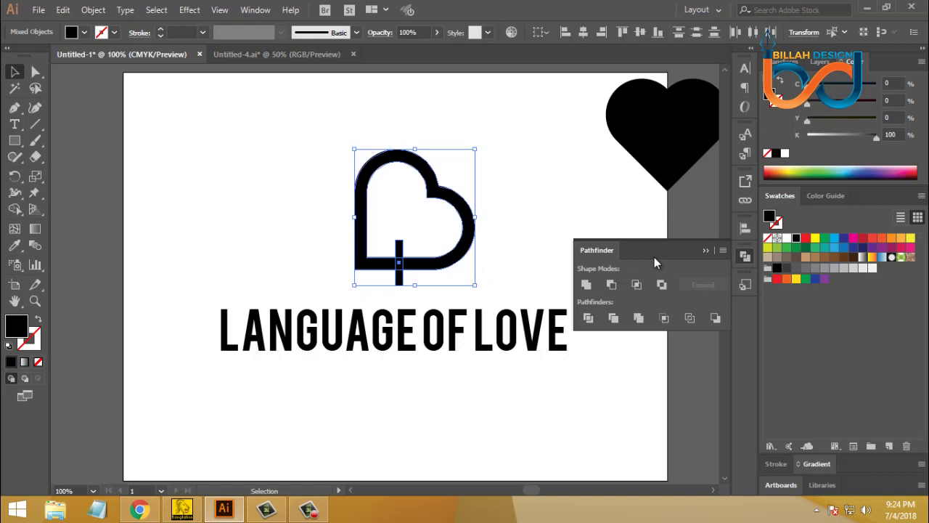
{"action": "left_click", "coordinate": [611, 284]}
{"action": "left_click", "coordinate": [746, 258]}
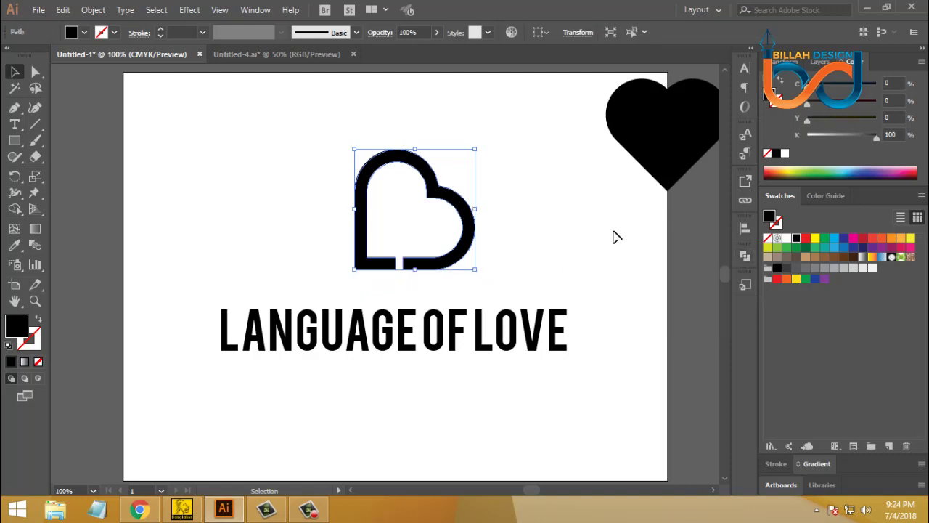
{"action": "left_click", "coordinate": [616, 234]}
{"action": "mouse_move", "coordinate": [547, 273]}
{"action": "left_mouse_down"}
{"action": "mouse_move", "coordinate": [545, 246]}
{"action": "mouse_move", "coordinate": [552, 254]}
{"action": "left_mouse_up"}
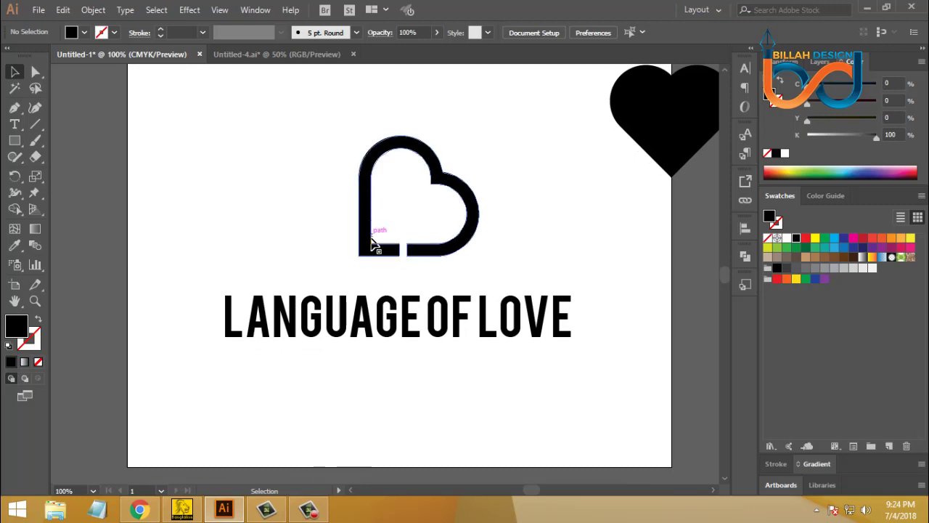
Zoom to 150% and nudge the anchors at the heart's bottom gap to the right
{"action": "left_click", "coordinate": [234, 197]}
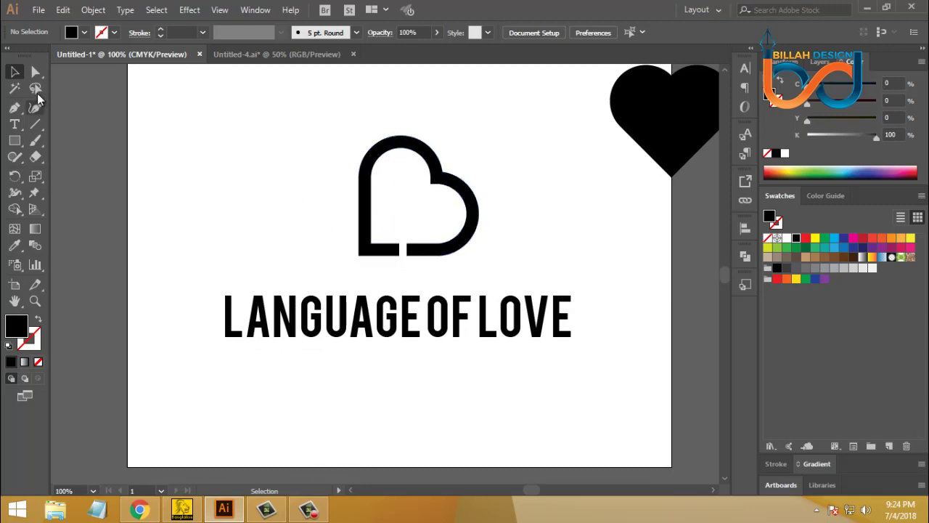
{"action": "left_click", "coordinate": [36, 73]}
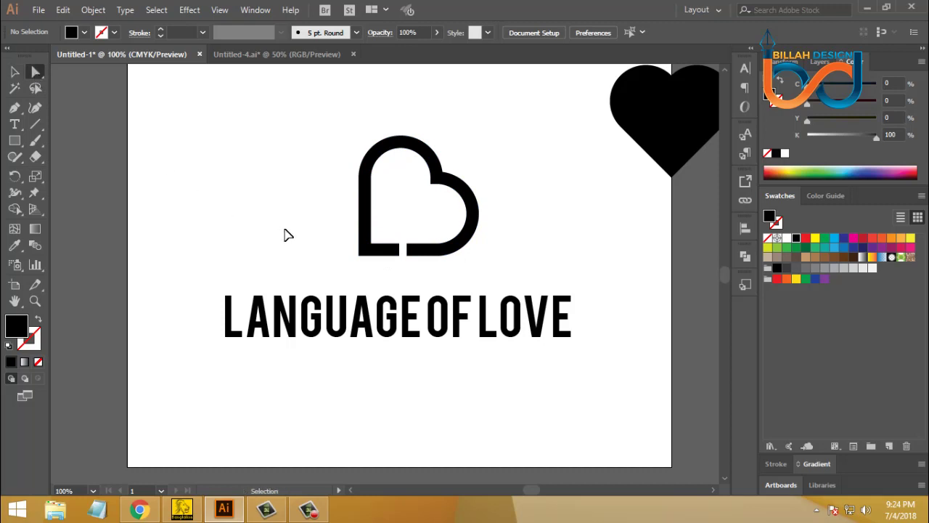
{"action": "key", "text": "ctrl+plus"}
{"action": "left_click_drag", "start_coordinate": [471, 273], "coordinate": [470, 281]}
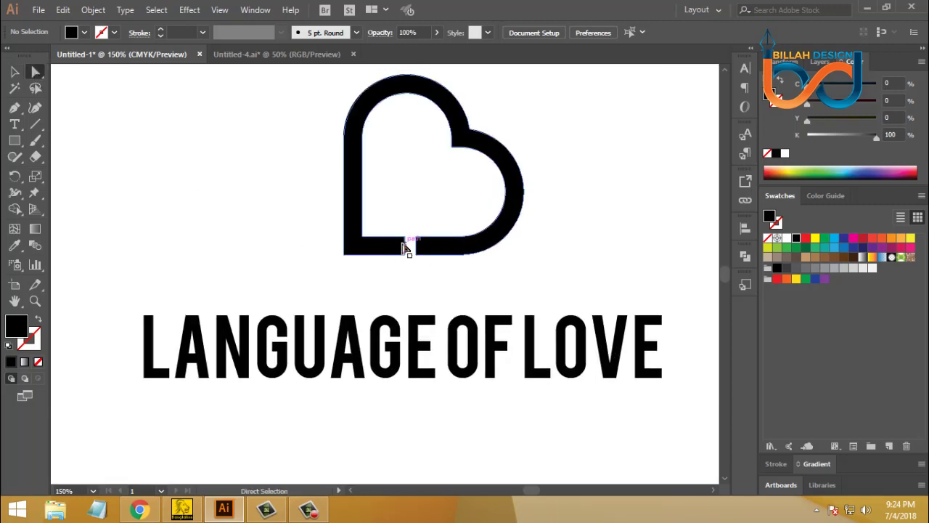
{"action": "left_click_drag", "start_coordinate": [398, 224], "coordinate": [427, 270]}
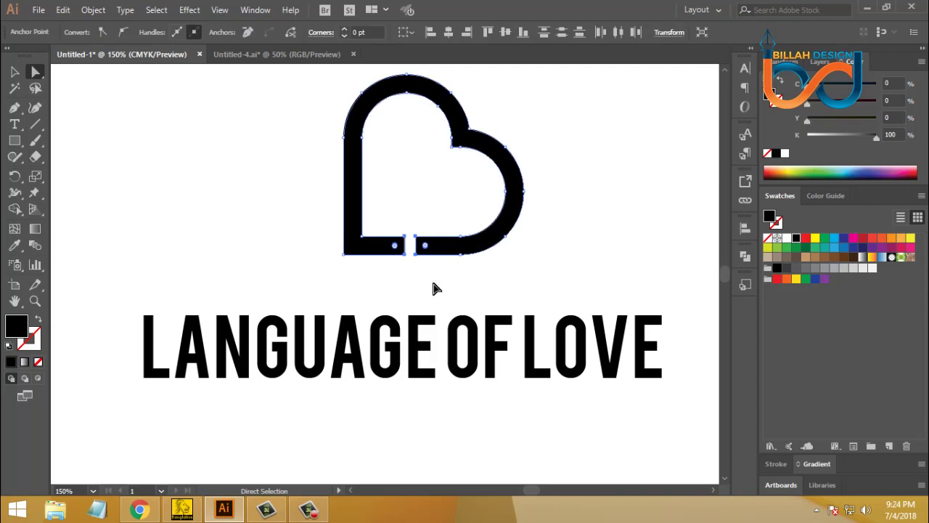
{"action": "left_click", "coordinate": [426, 279]}
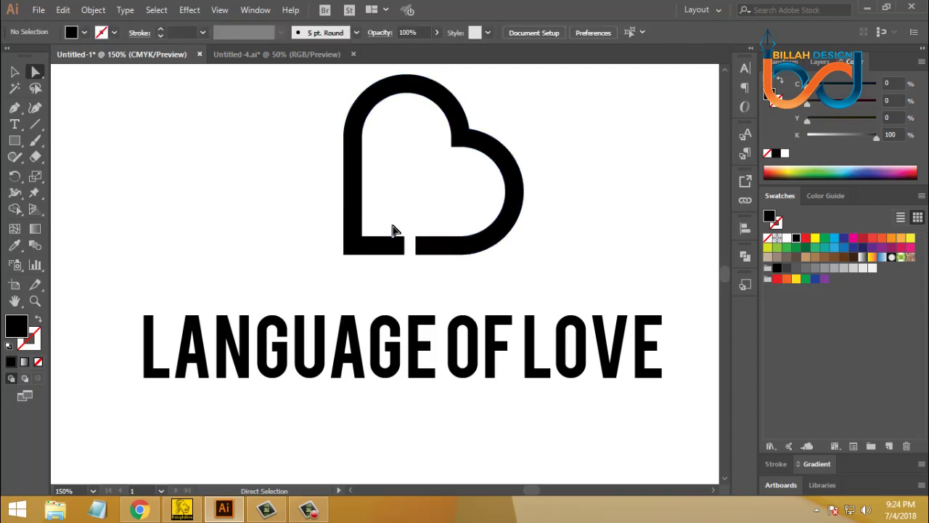
{"action": "left_click_drag", "start_coordinate": [398, 226], "coordinate": [425, 270]}
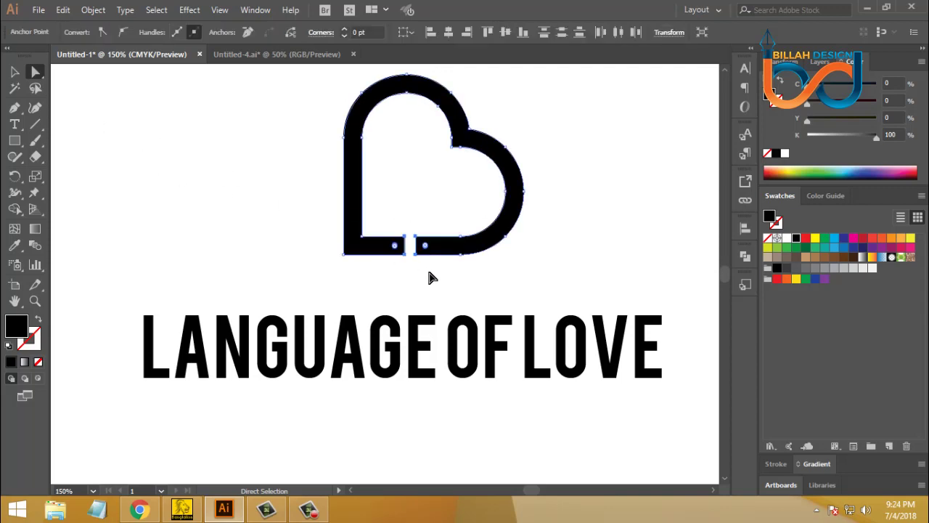
{"action": "key", "text": "Right"}
{"action": "key", "text": "Right"}
{"action": "key", "text": "Right"}
{"action": "key", "text": "Right"}
{"action": "key", "text": "Left"}
{"action": "key", "text": "Left"}
{"action": "key", "text": "Left"}
{"action": "key", "text": "Left"}
{"action": "key", "text": "Right"}
{"action": "key", "text": "Right"}
Fine-tune the gap-end anchors with small left/right nudges until the gap sits evenly
{"action": "left_click", "coordinate": [456, 291]}
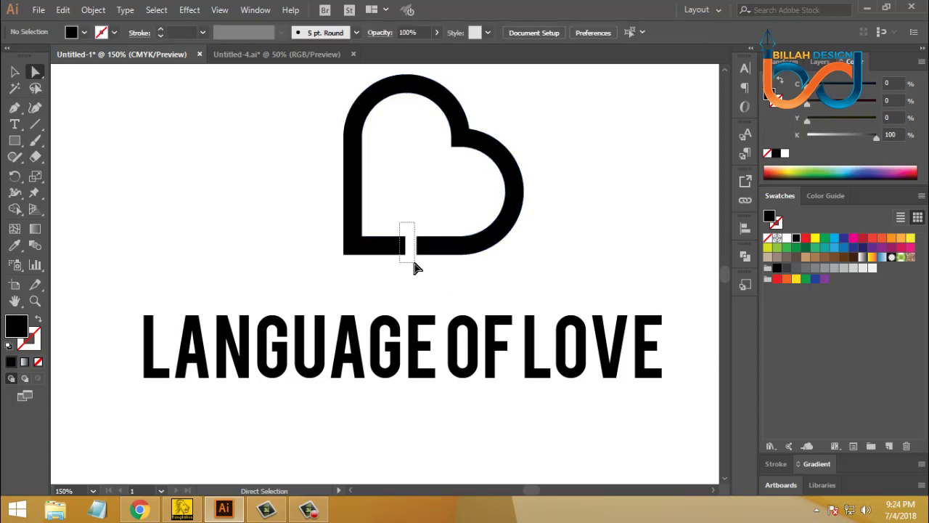
{"action": "left_click_drag", "start_coordinate": [414, 264], "coordinate": [420, 270]}
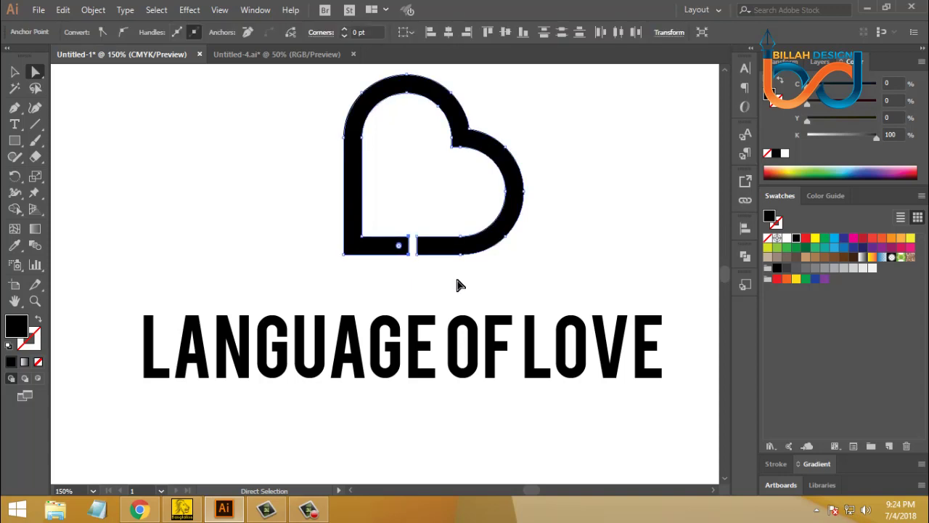
{"action": "key", "text": "Left"}
{"action": "key", "text": "Left"}
{"action": "key", "text": "Right"}
{"action": "key", "text": "Right"}
{"action": "left_click", "coordinate": [470, 283]}
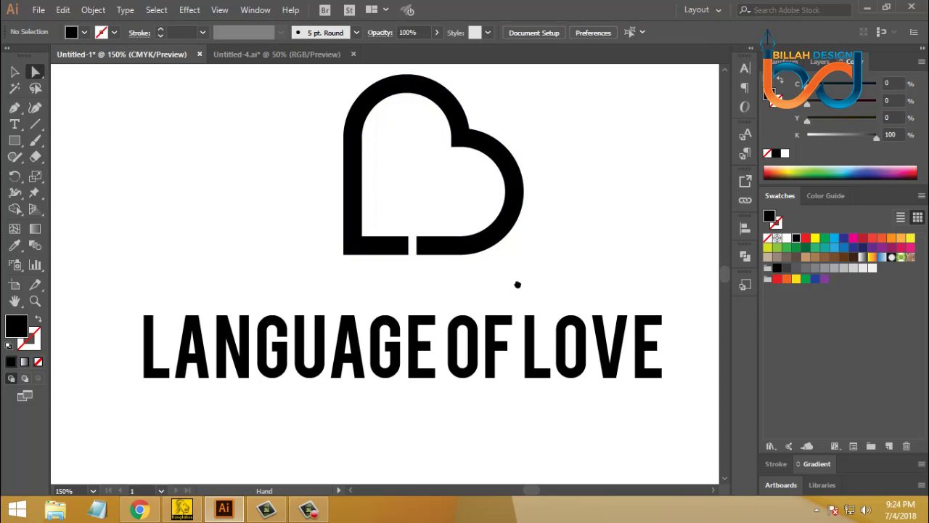
{"action": "left_click_drag", "start_coordinate": [518, 281], "coordinate": [448, 257]}
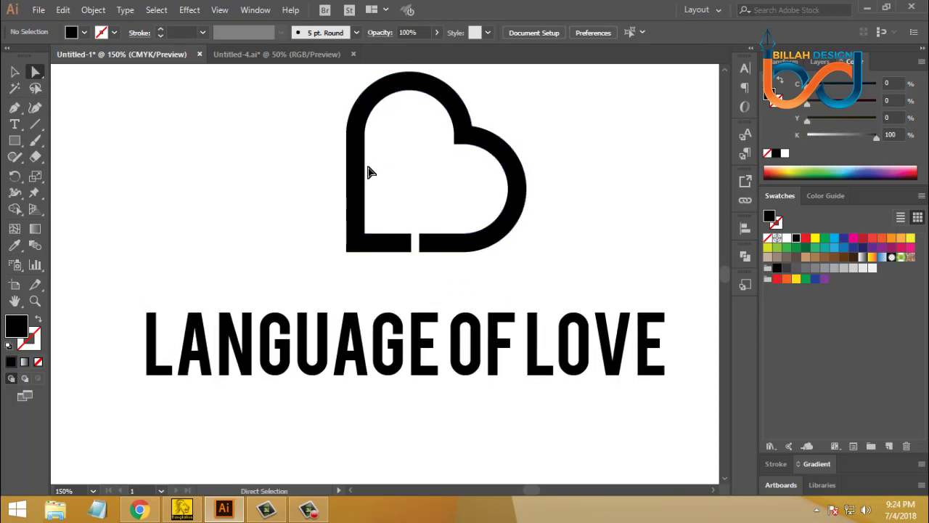
{"action": "left_click", "coordinate": [14, 71]}
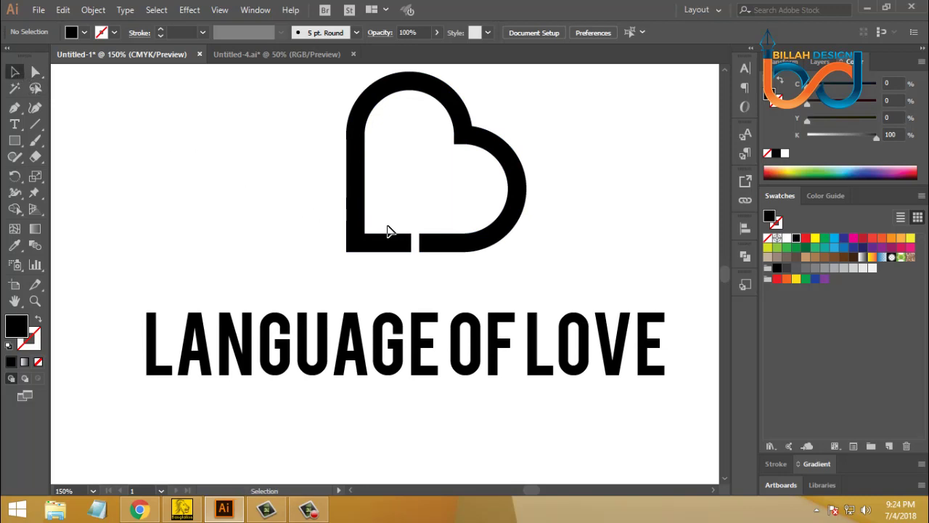
{"action": "left_click", "coordinate": [514, 207]}
{"action": "left_click", "coordinate": [460, 265]}
{"action": "left_click_drag", "start_coordinate": [458, 269], "coordinate": [459, 265]}
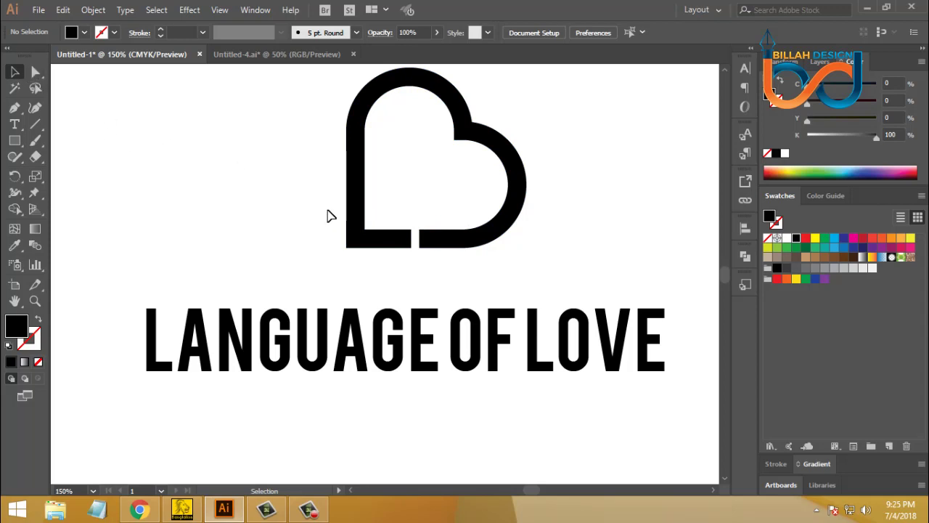
Tear off the Pen tools flyout and add an anchor point in the heart's bottom gap
{"action": "left_click", "coordinate": [15, 109]}
{"action": "left_click_drag", "start_coordinate": [14, 110], "coordinate": [172, 132]}
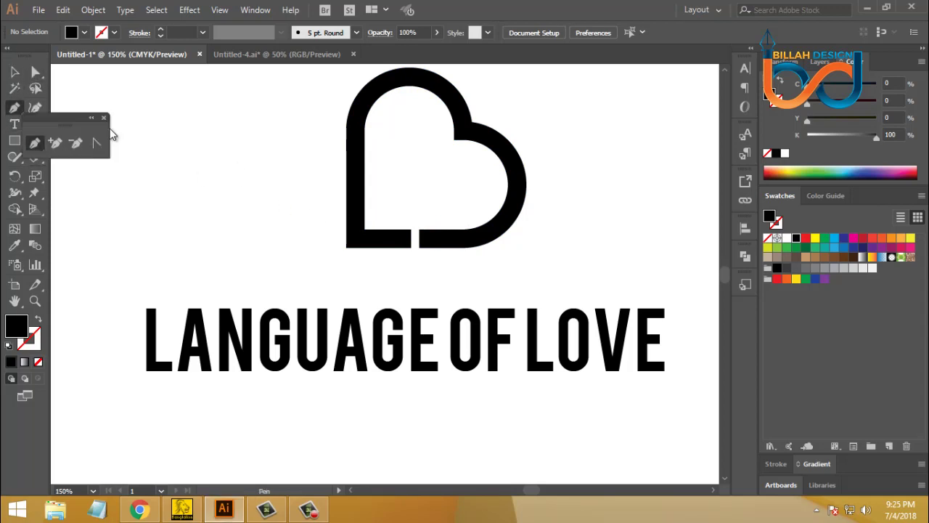
{"action": "left_click_drag", "start_coordinate": [88, 124], "coordinate": [106, 97]}
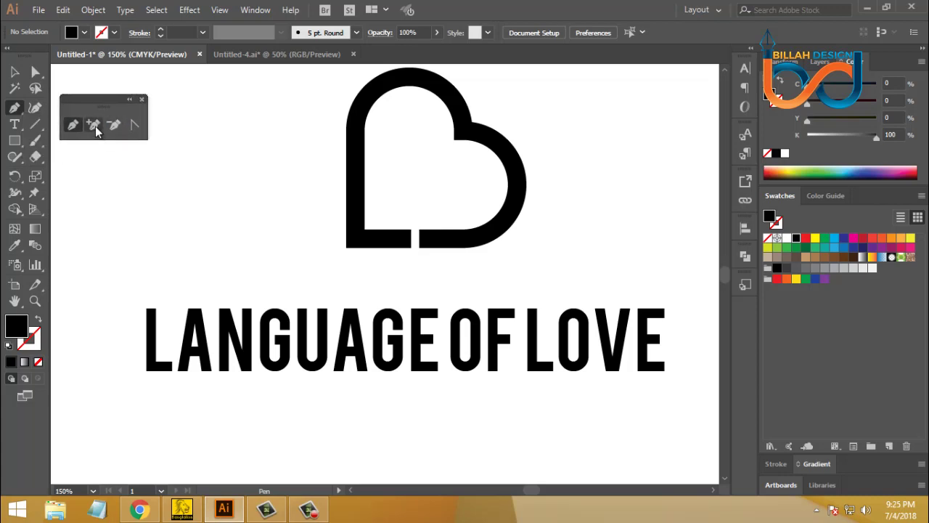
{"action": "left_click", "coordinate": [94, 125]}
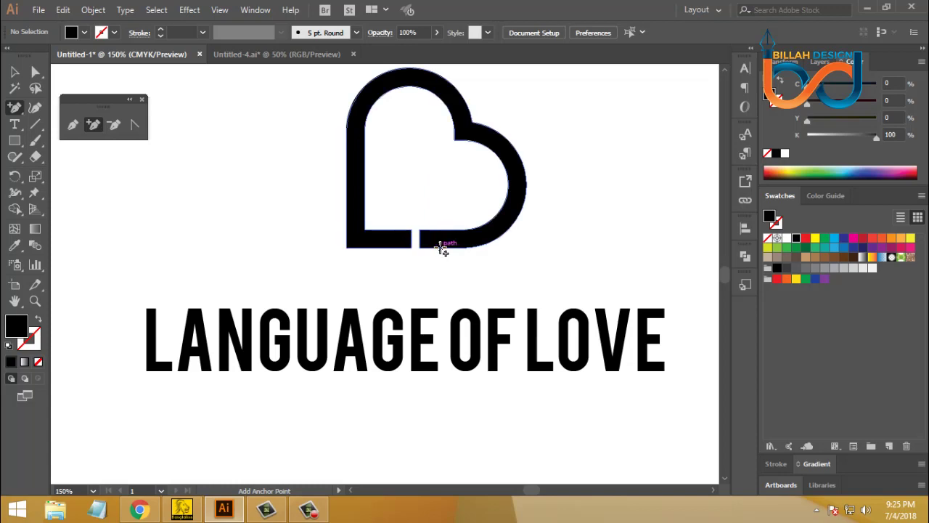
{"action": "left_click", "coordinate": [436, 247]}
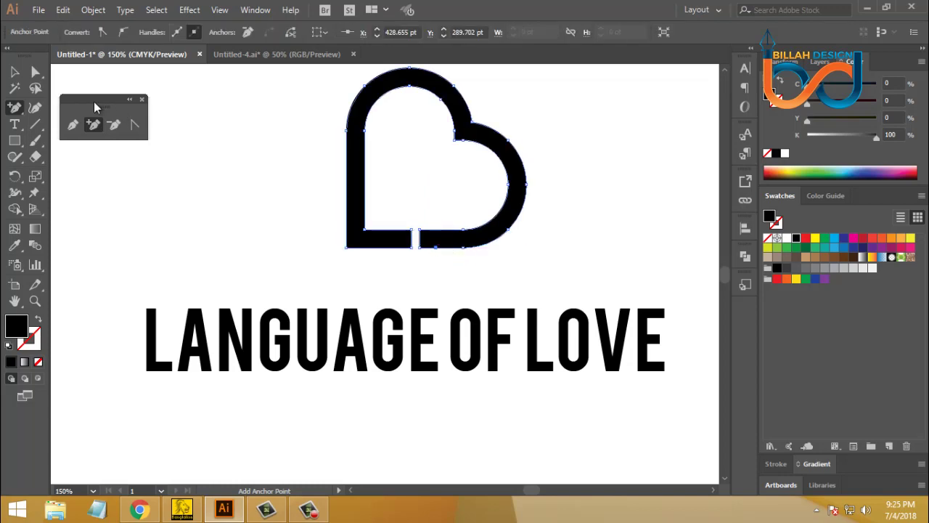
Push the new gap anchor downward to form a pointed speech-bubble tail
{"action": "left_click", "coordinate": [36, 73]}
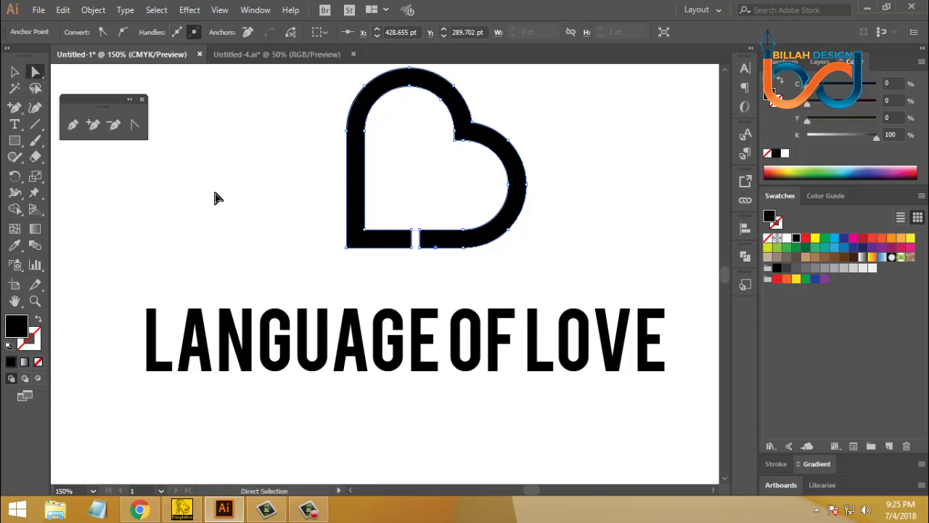
{"action": "left_click", "coordinate": [334, 266]}
{"action": "left_click", "coordinate": [420, 247]}
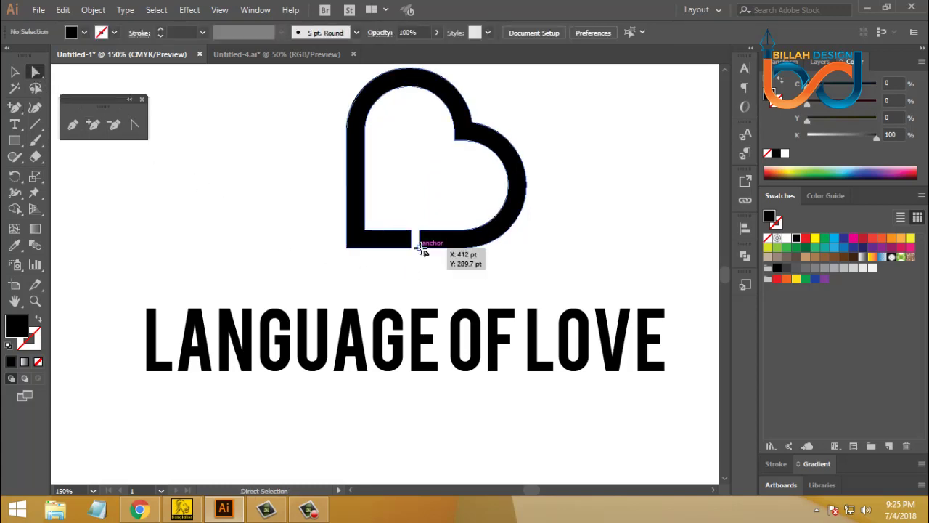
{"action": "left_click", "coordinate": [500, 270]}
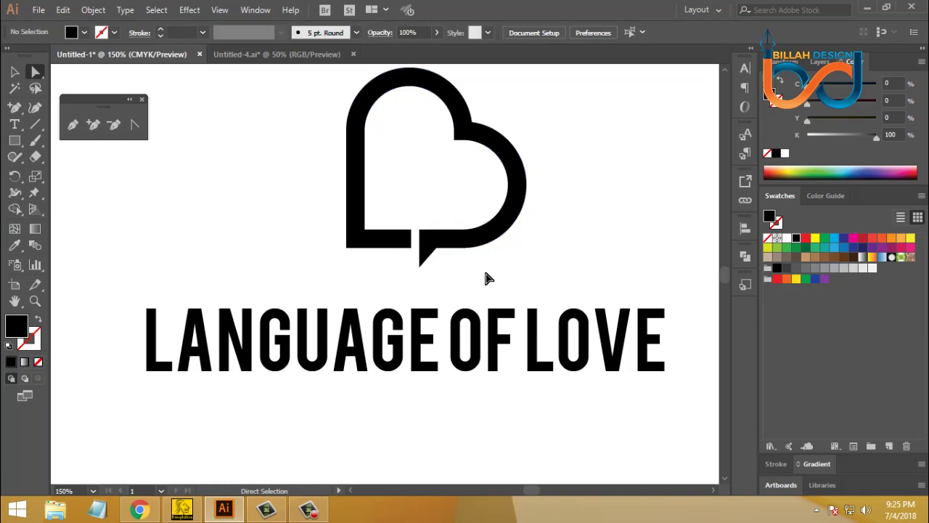
{"action": "left_click", "coordinate": [420, 270]}
{"action": "left_click", "coordinate": [421, 264]}
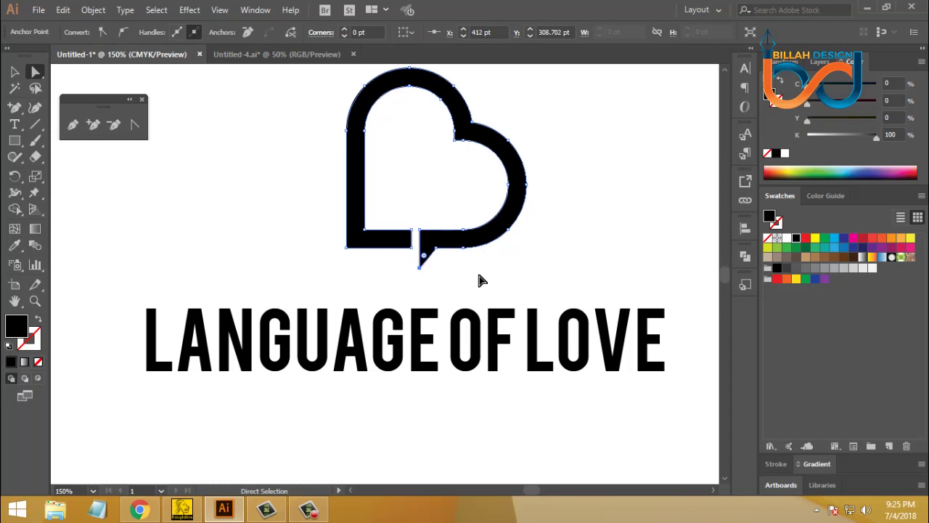
{"action": "key", "text": "Down"}
{"action": "key", "text": "Down"}
{"action": "key", "text": "Down"}
{"action": "left_click", "coordinate": [480, 280]}
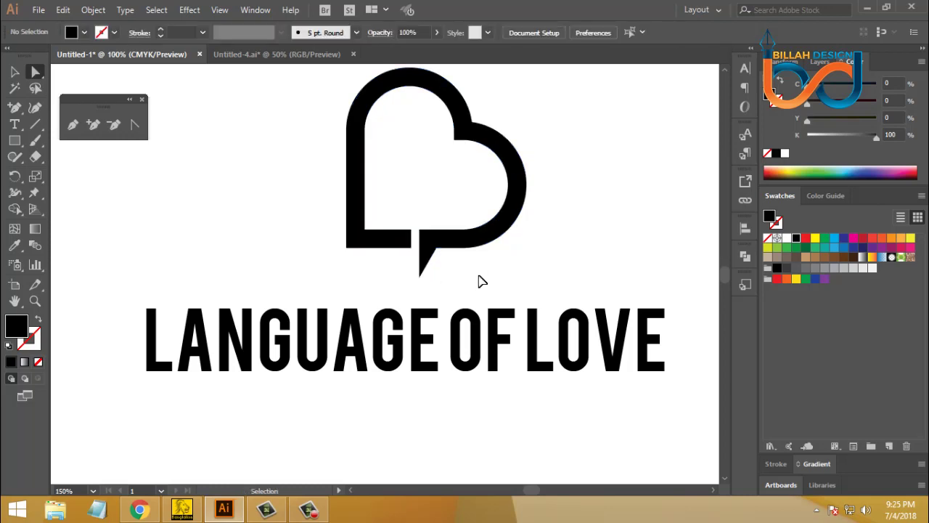
Refine the tail's tip and nudge its inner anchor right to even the point
{"action": "key", "text": "ctrl+minus"}
{"action": "key", "text": "ctrl+minus"}
{"action": "key", "text": "ctrl+minus"}
{"action": "key", "text": "ctrl+plus"}
{"action": "key", "text": "ctrl+plus"}
{"action": "key", "text": "ctrl+plus"}
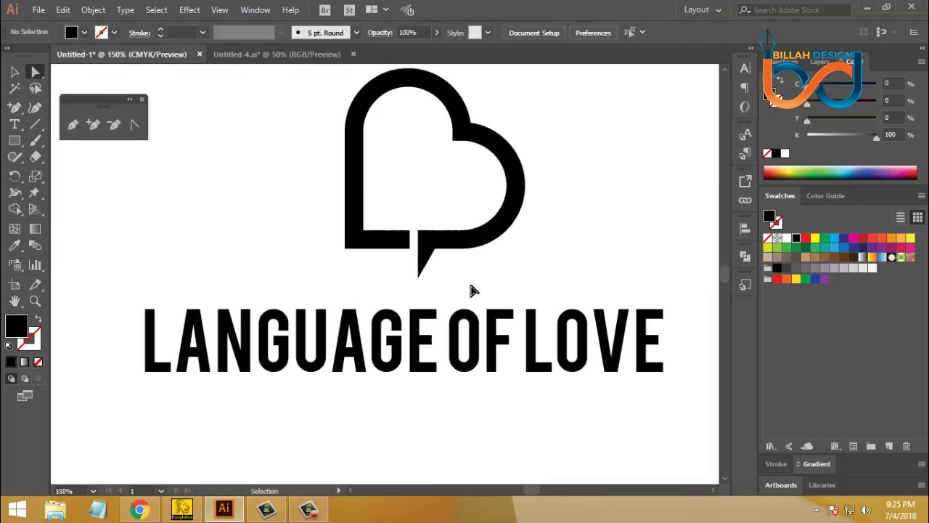
{"action": "left_click_drag", "start_coordinate": [402, 276], "coordinate": [439, 288]}
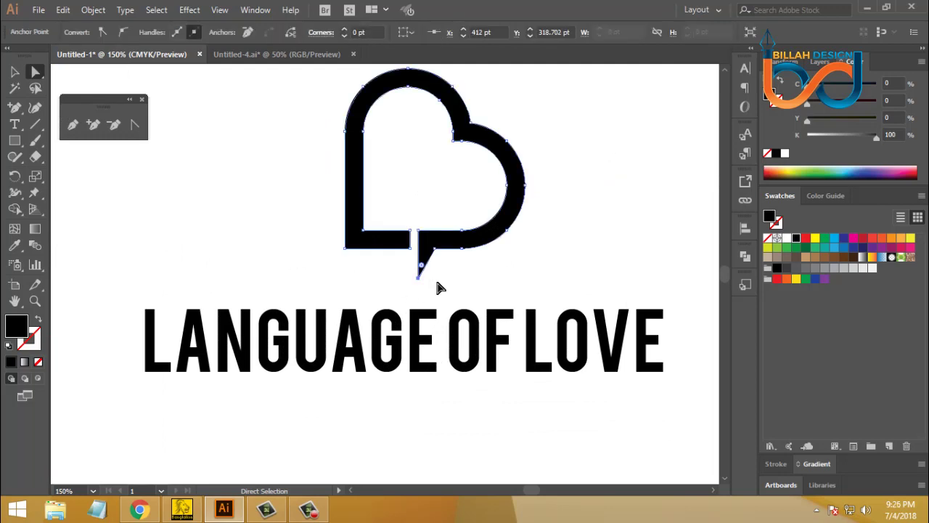
{"action": "left_click", "coordinate": [472, 285]}
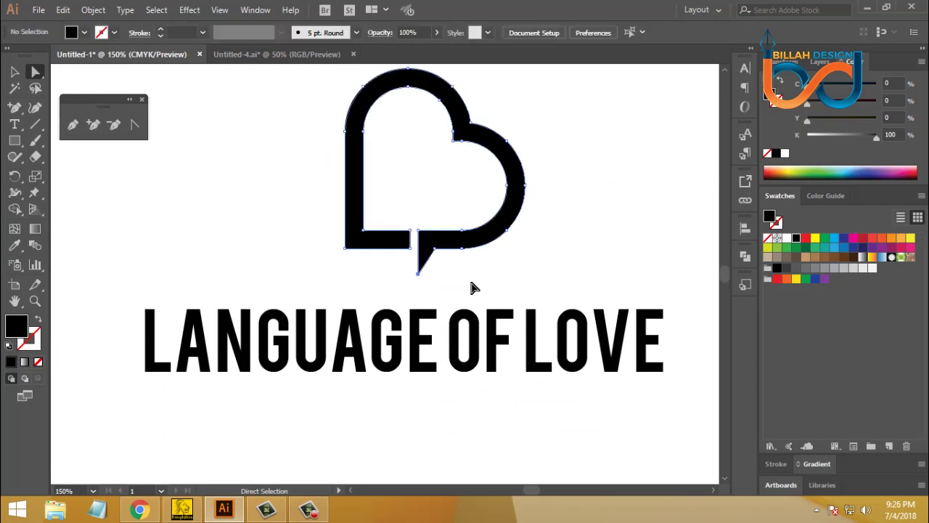
{"action": "left_click", "coordinate": [438, 251]}
{"action": "key", "text": "Right"}
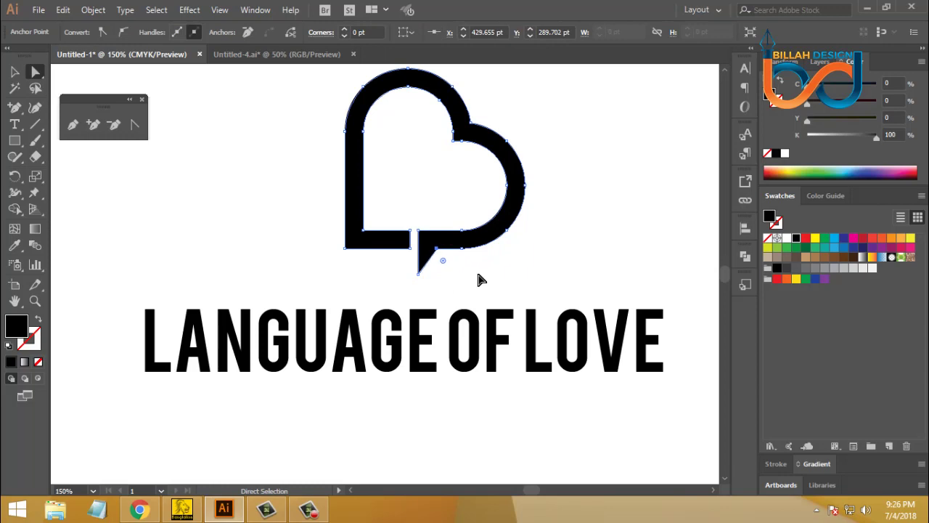
{"action": "left_click", "coordinate": [479, 280]}
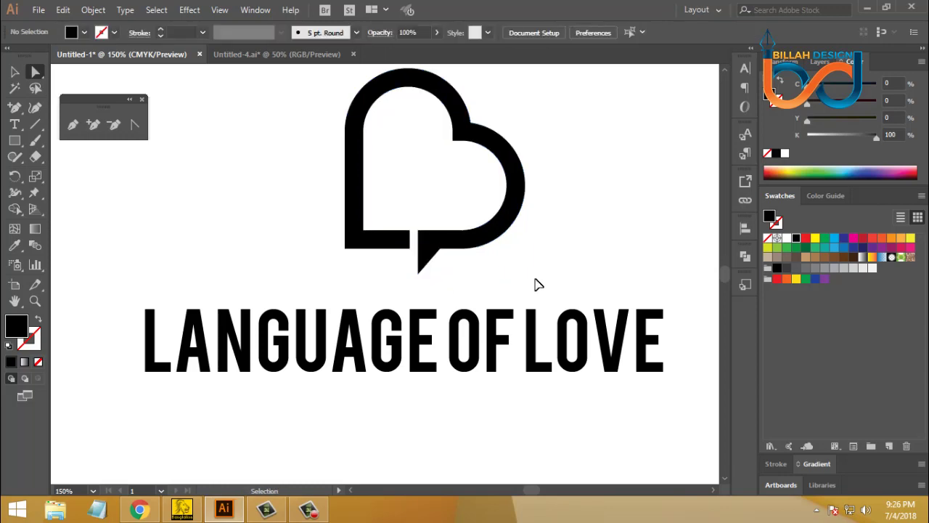
{"action": "key", "text": "ctrl+minus"}
{"action": "key", "text": "ctrl+minus"}
{"action": "key", "text": "ctrl+minus"}
Shrink the speech-bubble heart around its centre and move the black heart off the artboard
{"action": "left_click_drag", "start_coordinate": [485, 265], "coordinate": [497, 255]}
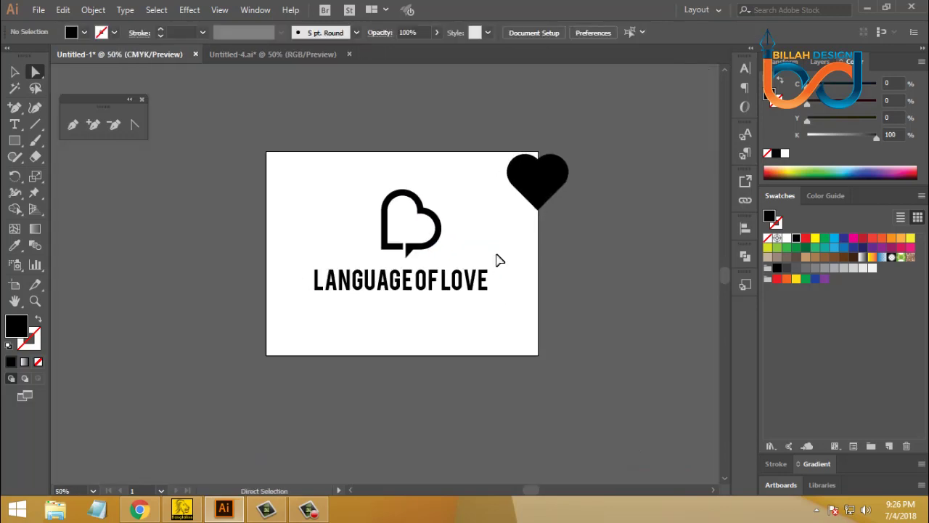
{"action": "key", "text": "ctrl+plus"}
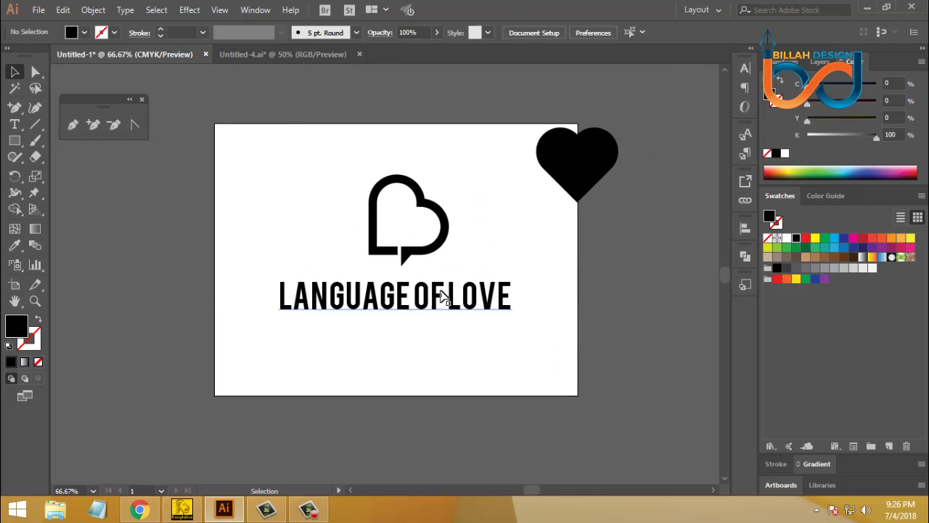
{"action": "left_click", "coordinate": [449, 220]}
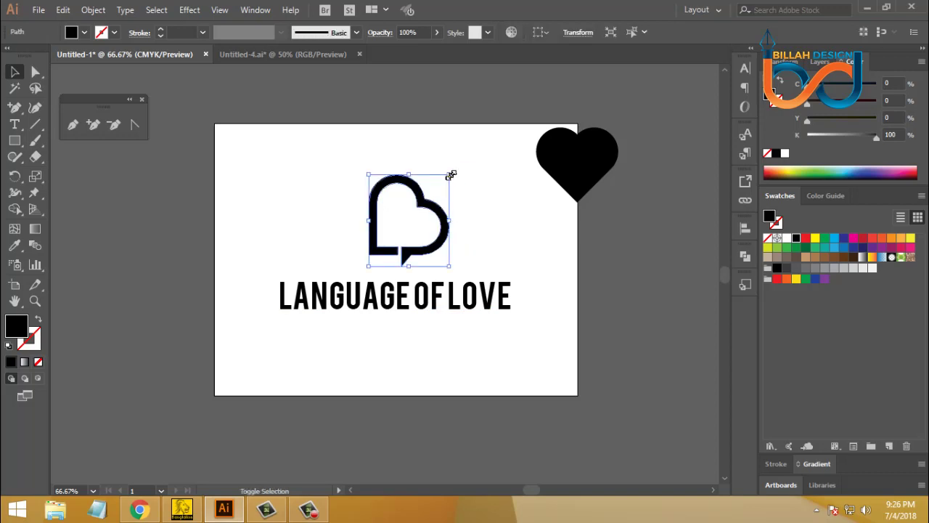
{"action": "left_click_drag", "start_coordinate": [454, 177], "coordinate": [444, 181]}
{"action": "left_click", "coordinate": [493, 249]}
{"action": "left_click_drag", "start_coordinate": [574, 175], "coordinate": [615, 179]}
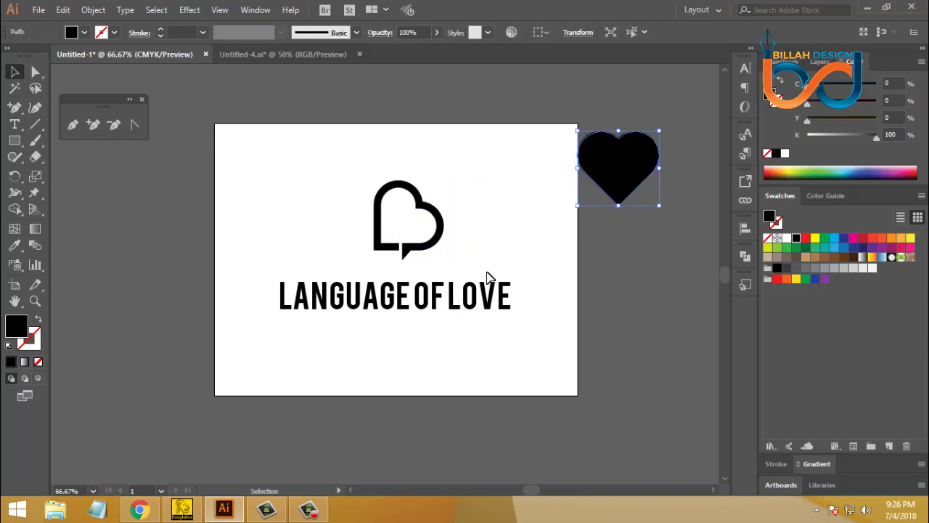
Shift the heart and LANGUAGE OF LOVE text left and narrow the text horizontally
{"action": "left_click", "coordinate": [489, 276]}
{"action": "left_click_drag", "start_coordinate": [431, 310], "coordinate": [441, 297]}
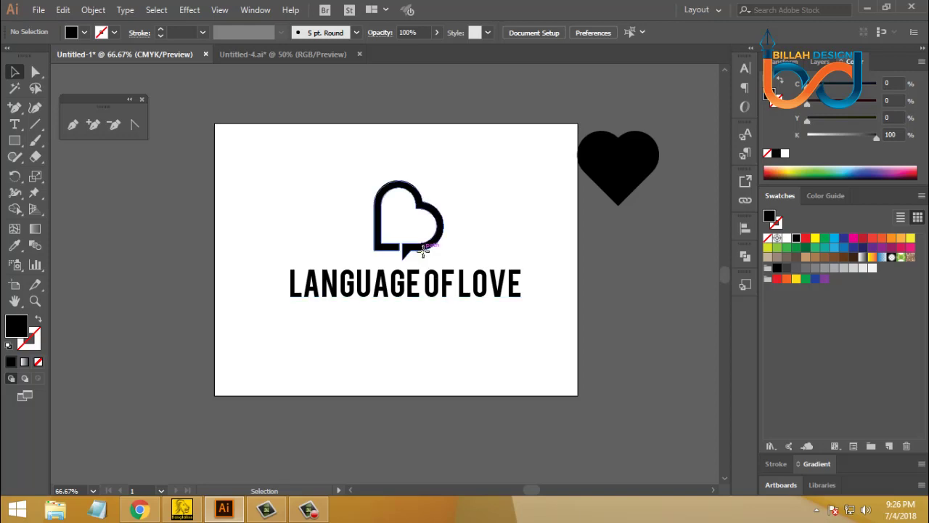
{"action": "left_click_drag", "start_coordinate": [415, 247], "coordinate": [380, 250]}
{"action": "left_click_drag", "start_coordinate": [422, 297], "coordinate": [382, 296]}
{"action": "left_click_drag", "start_coordinate": [481, 287], "coordinate": [464, 287]}
{"action": "left_click", "coordinate": [429, 303]}
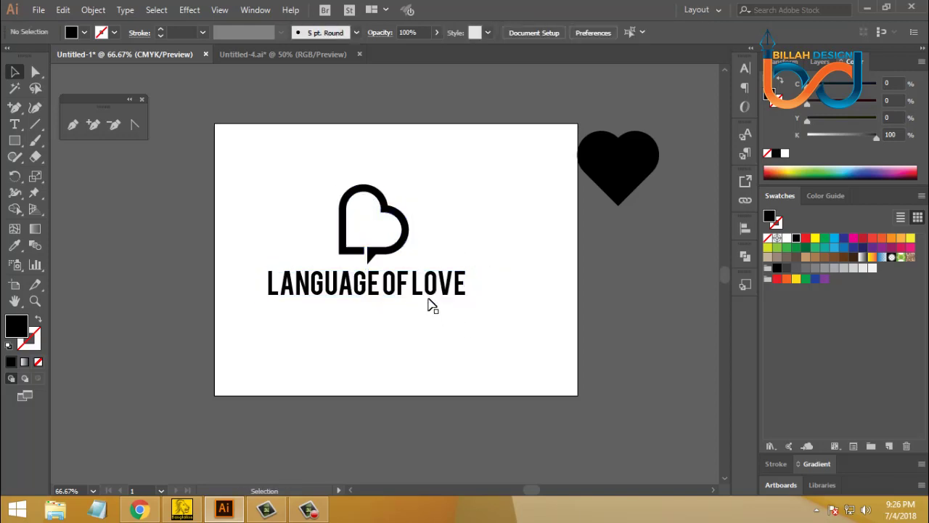
Move the heart and text together up and left, then begin duplicating them
{"action": "mouse_move", "coordinate": [450, 237]}
{"action": "left_mouse_down"}
{"action": "mouse_move", "coordinate": [361, 303]}
{"action": "mouse_move", "coordinate": [321, 234]}
{"action": "mouse_move", "coordinate": [478, 333]}
{"action": "left_mouse_up"}
{"action": "left_click", "coordinate": [394, 315]}
{"action": "left_click", "coordinate": [331, 251]}
Drop the logo copy lower right and break its text into LANGUAGE / OF LOVE
{"action": "left_click", "coordinate": [296, 276]}
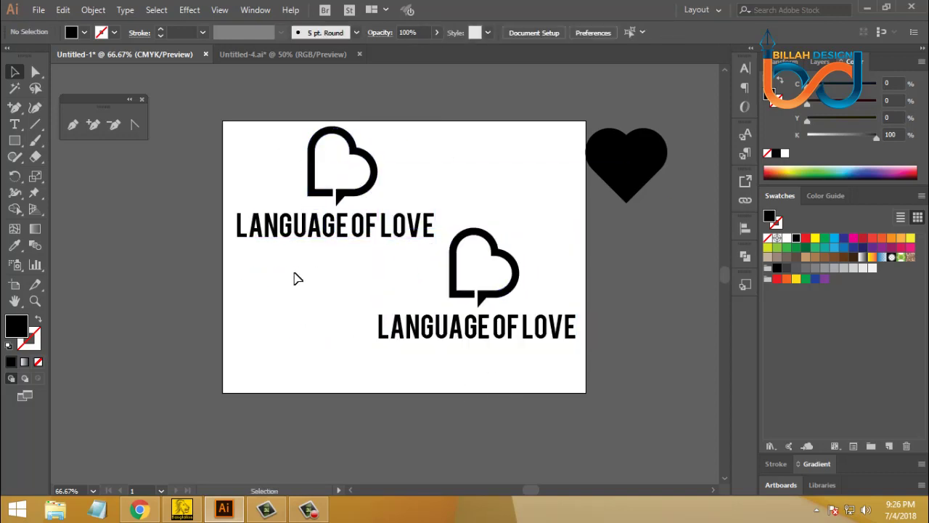
{"action": "left_click", "coordinate": [24, 126]}
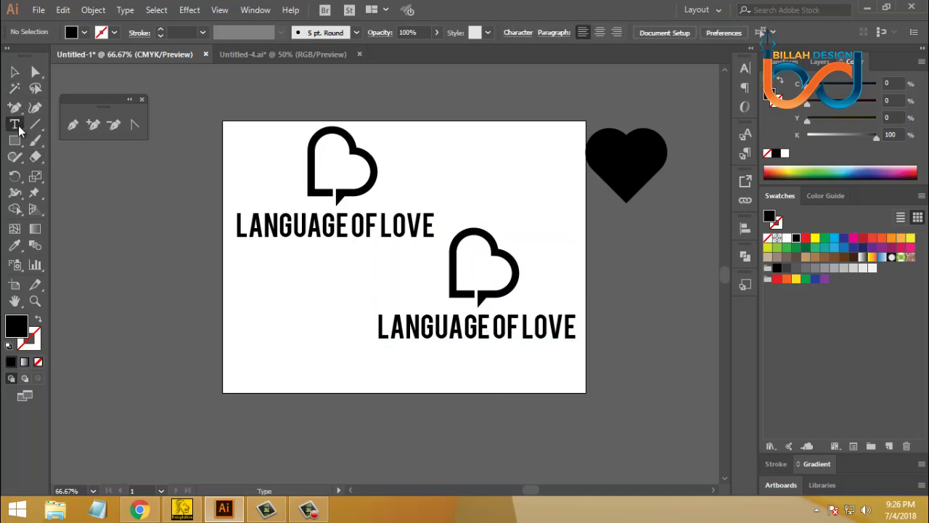
{"action": "left_click", "coordinate": [493, 326]}
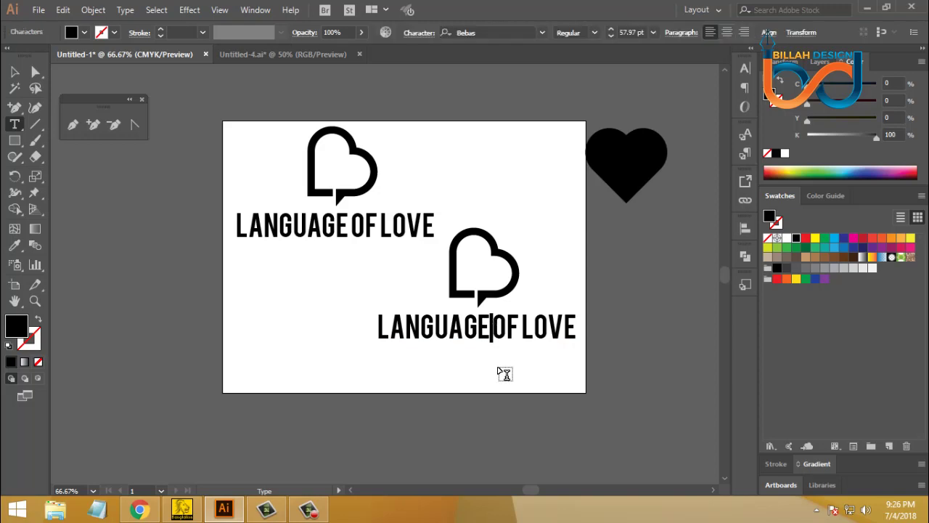
{"action": "key", "text": "Return"}
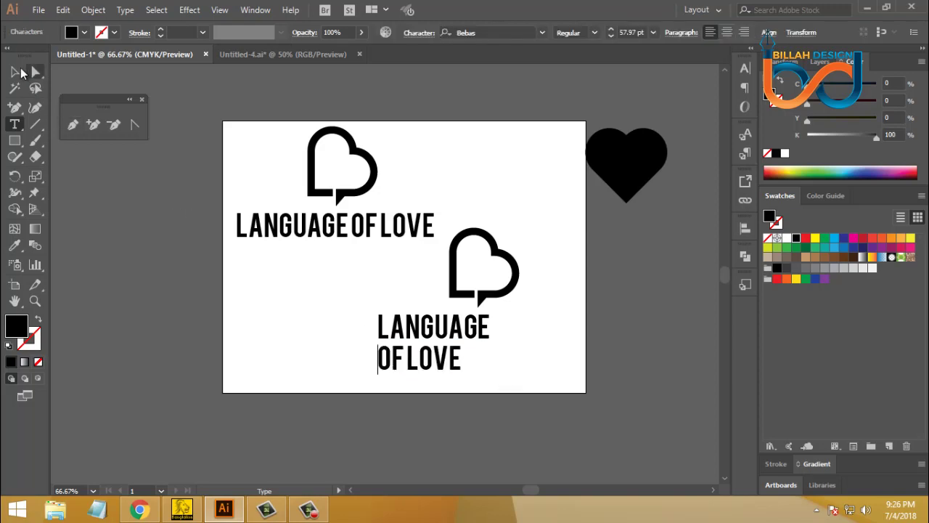
{"action": "key", "text": "Escape"}
Scale the two-line text smaller and move it right of the heart
{"action": "left_click", "coordinate": [279, 318]}
{"action": "left_click", "coordinate": [458, 346]}
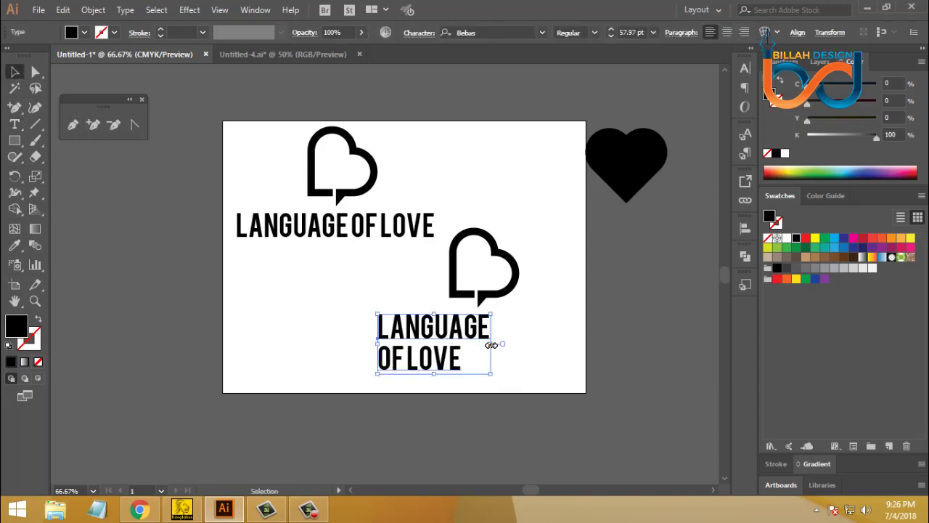
{"action": "mouse_move", "coordinate": [492, 345]}
{"action": "left_mouse_down"}
{"action": "mouse_move", "coordinate": [499, 363]}
{"action": "mouse_move", "coordinate": [547, 373]}
{"action": "left_mouse_up"}
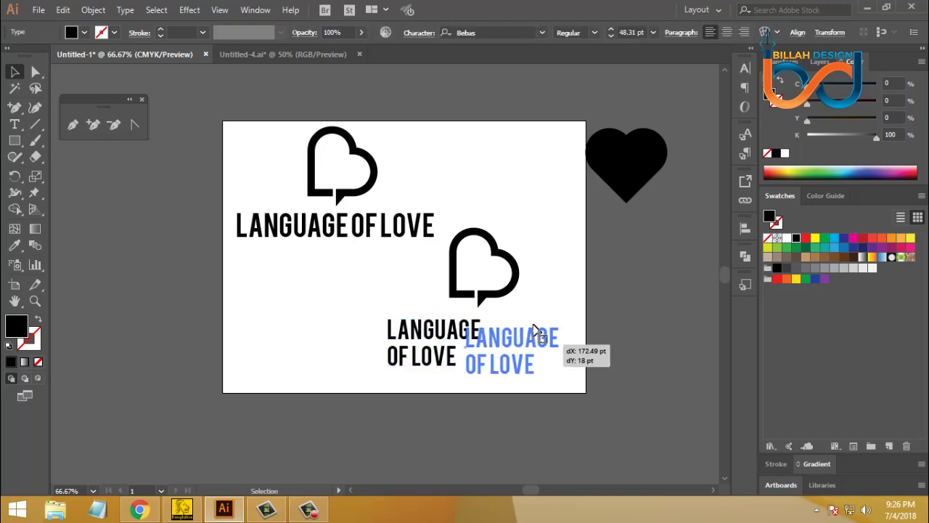
{"action": "mouse_move", "coordinate": [516, 297]}
{"action": "left_mouse_down"}
{"action": "mouse_move", "coordinate": [445, 372]}
{"action": "mouse_move", "coordinate": [448, 380]}
{"action": "left_mouse_up"}
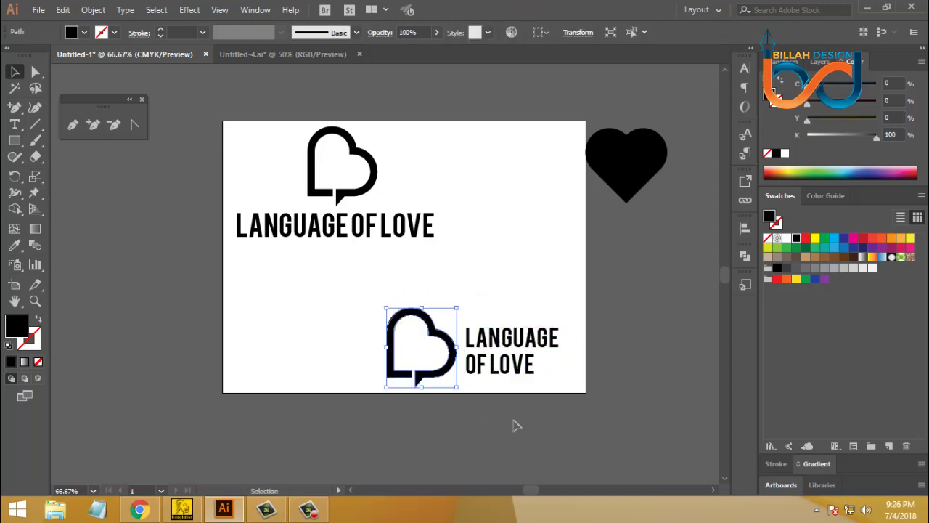
Convert the text to outlines and vertically centre it with the heart
{"action": "left_click", "coordinate": [515, 425]}
{"action": "right_click", "coordinate": [511, 371]}
{"action": "left_click", "coordinate": [553, 200]}
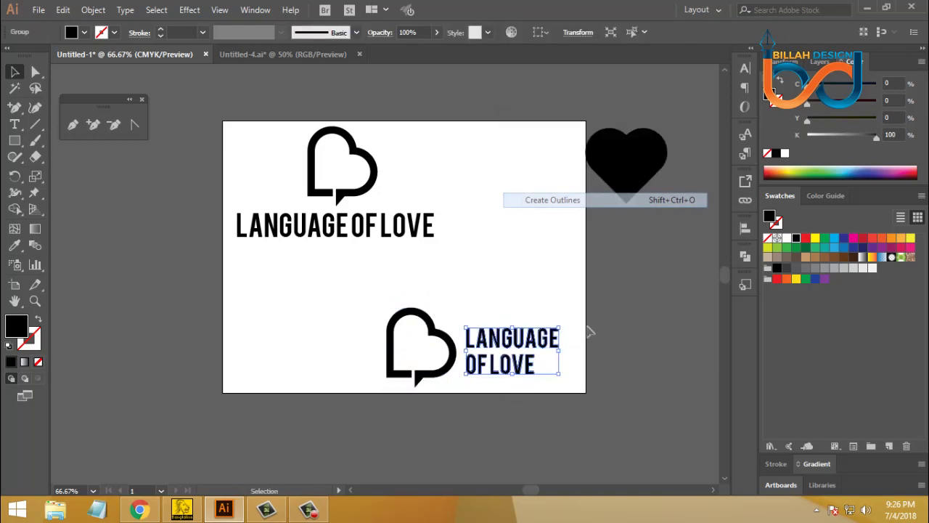
{"action": "left_click", "coordinate": [349, 296]}
{"action": "left_click_drag", "start_coordinate": [456, 348], "coordinate": [545, 384]}
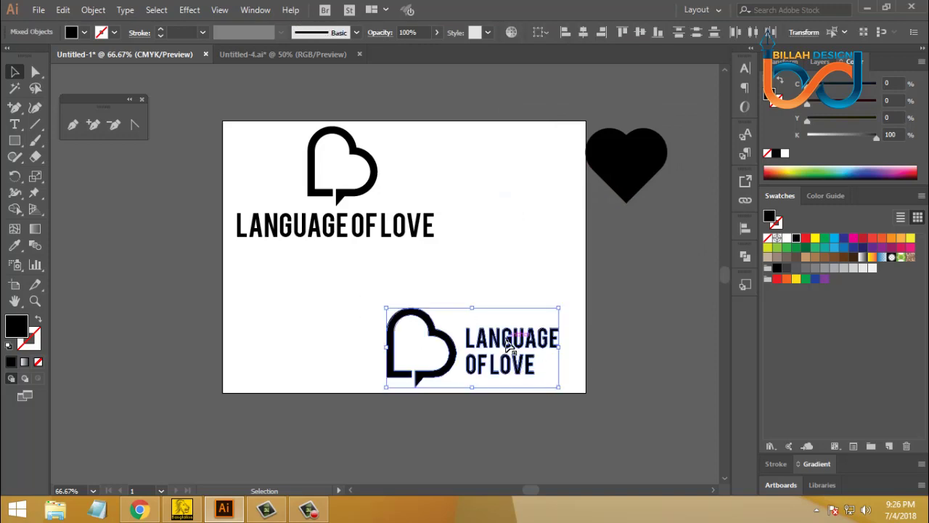
{"action": "left_click", "coordinate": [642, 32]}
{"action": "left_click", "coordinate": [631, 363]}
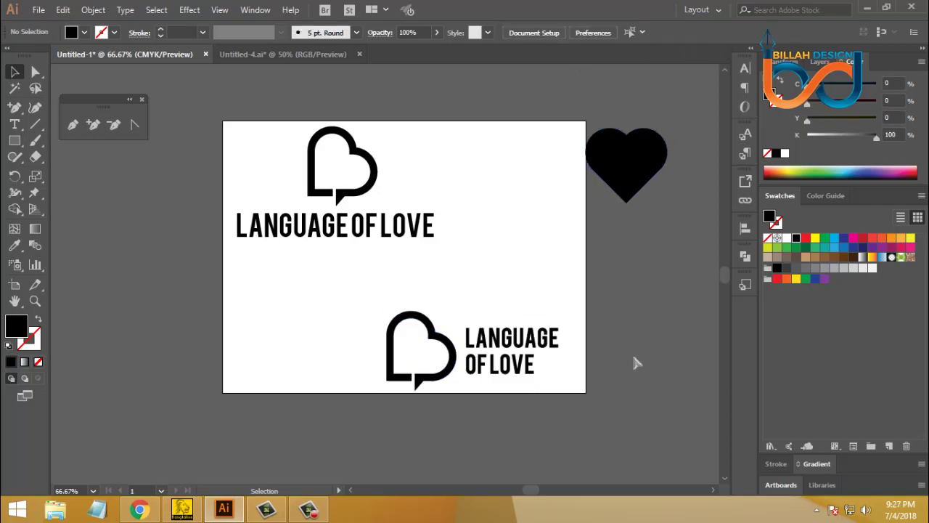
Shrink the lockup's heart and top-align it with the two-line text
{"action": "key", "text": "ctrl+plus"}
{"action": "key", "text": "ctrl+plus"}
{"action": "left_click_drag", "start_coordinate": [622, 465], "coordinate": [508, 249]}
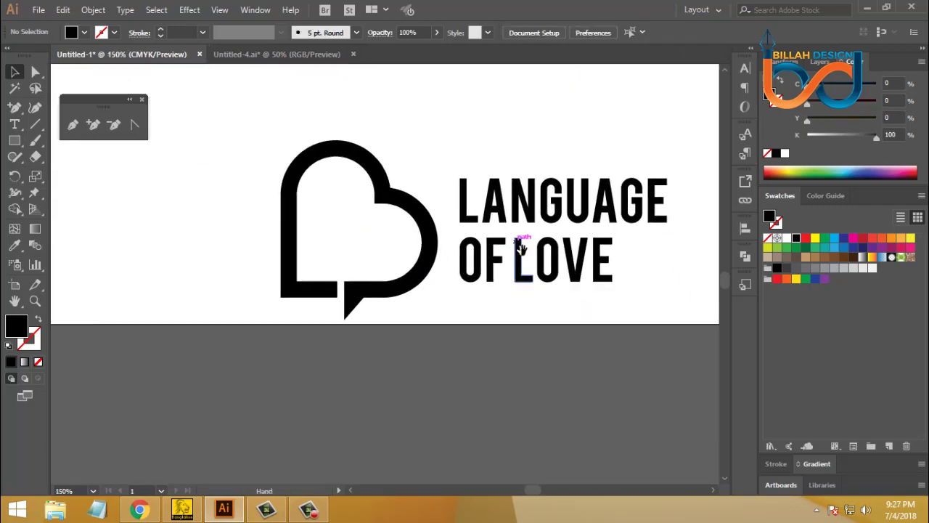
{"action": "left_click", "coordinate": [434, 276]}
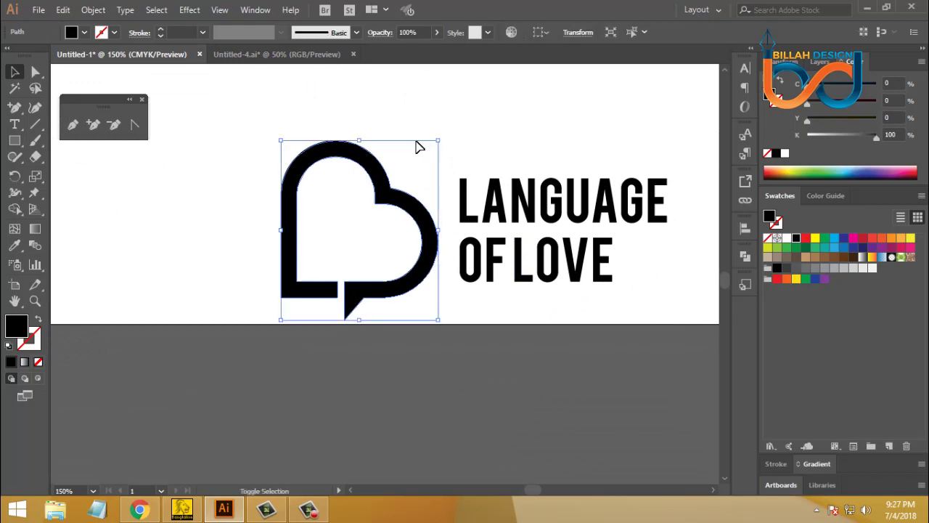
{"action": "left_click_drag", "start_coordinate": [437, 140], "coordinate": [431, 164]}
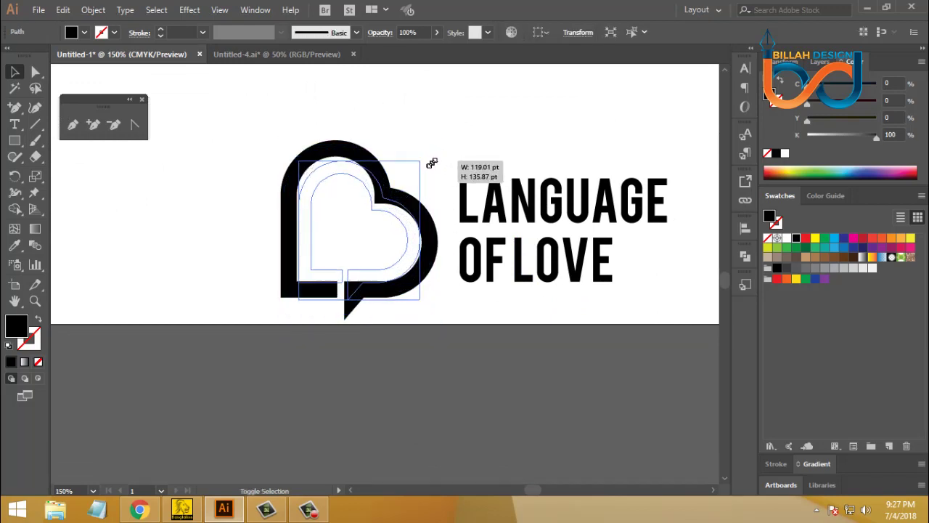
{"action": "left_click_drag", "start_coordinate": [431, 164], "coordinate": [431, 164]}
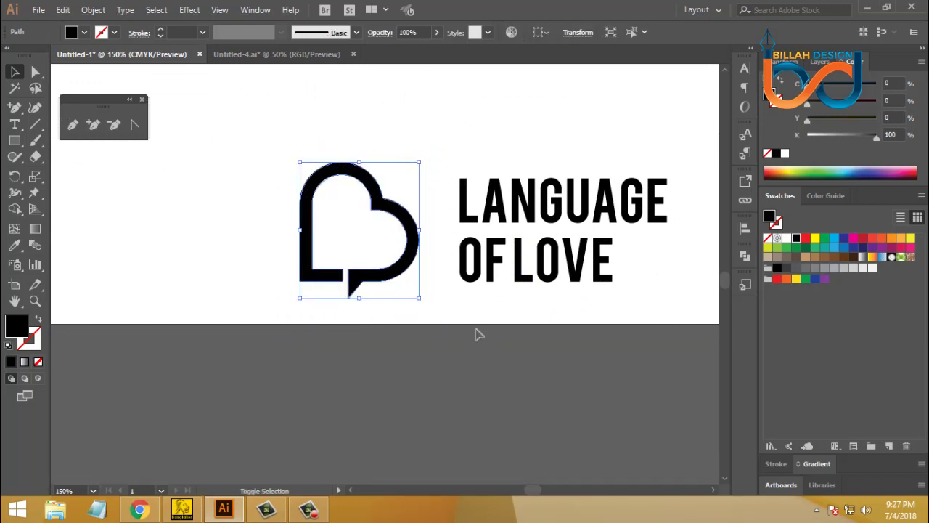
{"action": "left_click", "coordinate": [477, 332]}
{"action": "left_click_drag", "start_coordinate": [357, 207], "coordinate": [512, 239]}
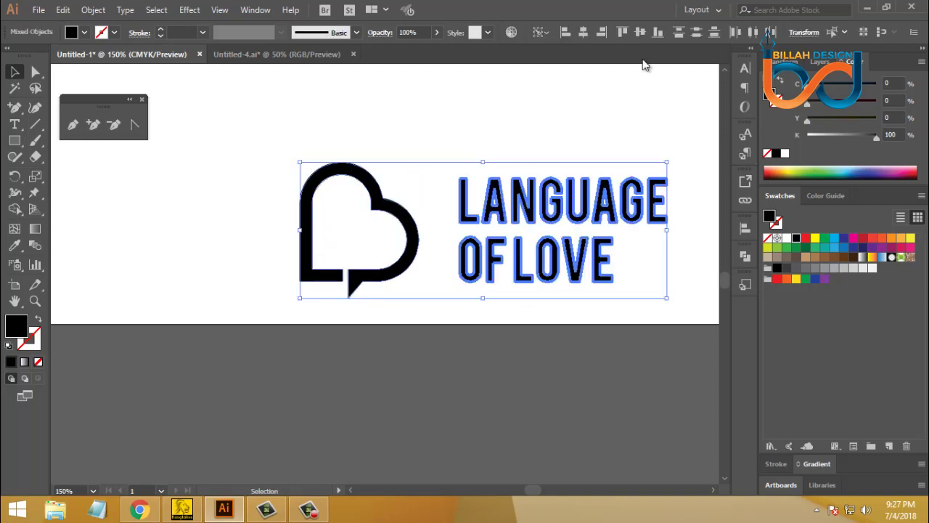
{"action": "left_click", "coordinate": [621, 33]}
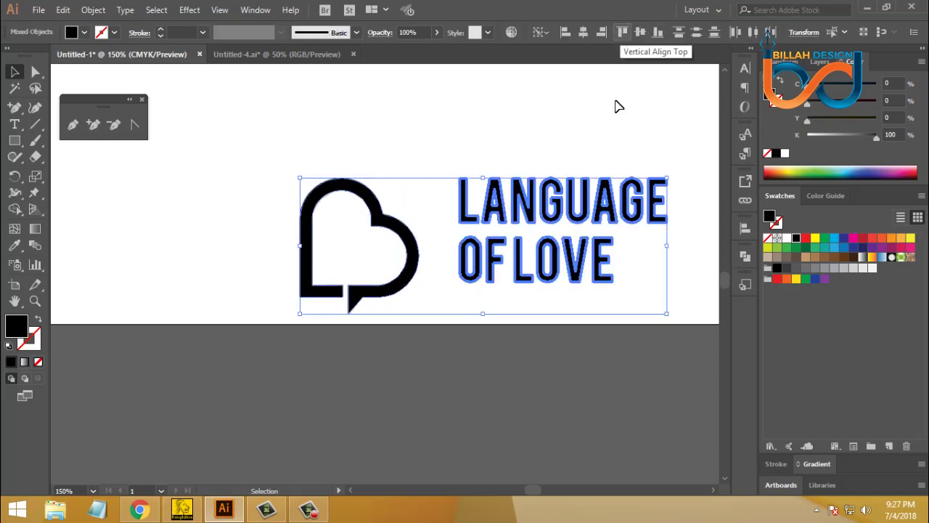
{"action": "left_click", "coordinate": [492, 361]}
Resize the heart to the text's height and nudge it closer to the words
{"action": "left_click", "coordinate": [356, 314]}
{"action": "mouse_move", "coordinate": [360, 313]}
{"action": "left_mouse_down"}
{"action": "mouse_move", "coordinate": [364, 299]}
{"action": "mouse_move", "coordinate": [435, 281]}
{"action": "left_mouse_up"}
{"action": "left_click", "coordinate": [397, 300]}
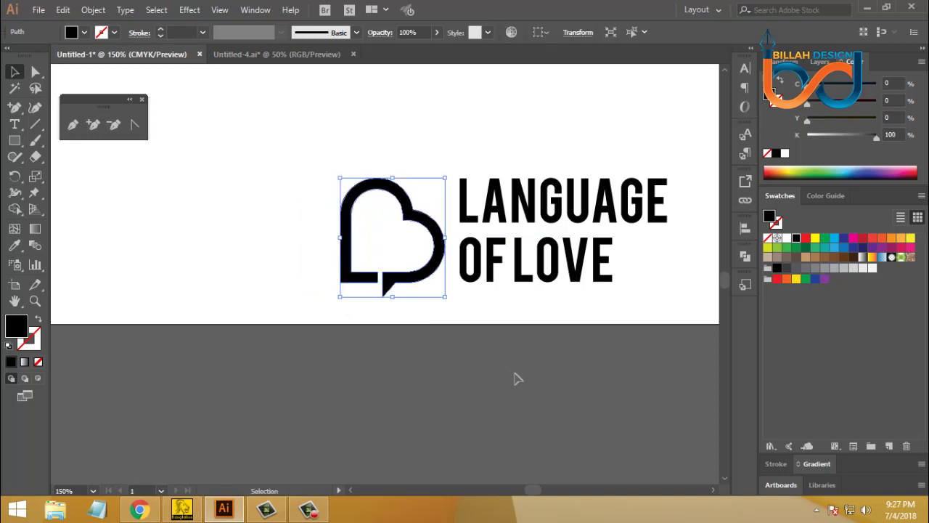
{"action": "left_click", "coordinate": [515, 378]}
{"action": "left_click_drag", "start_coordinate": [266, 150], "coordinate": [642, 287]}
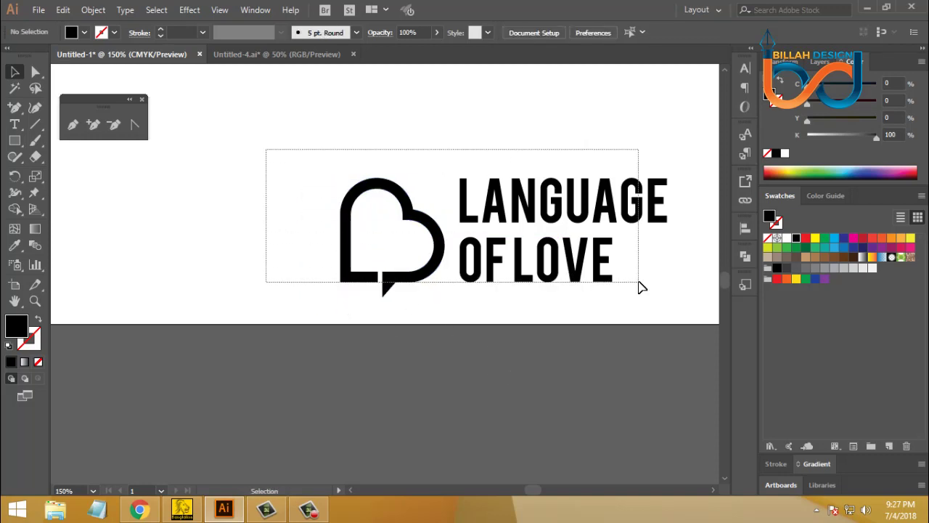
{"action": "left_click_drag", "start_coordinate": [642, 287], "coordinate": [640, 290]}
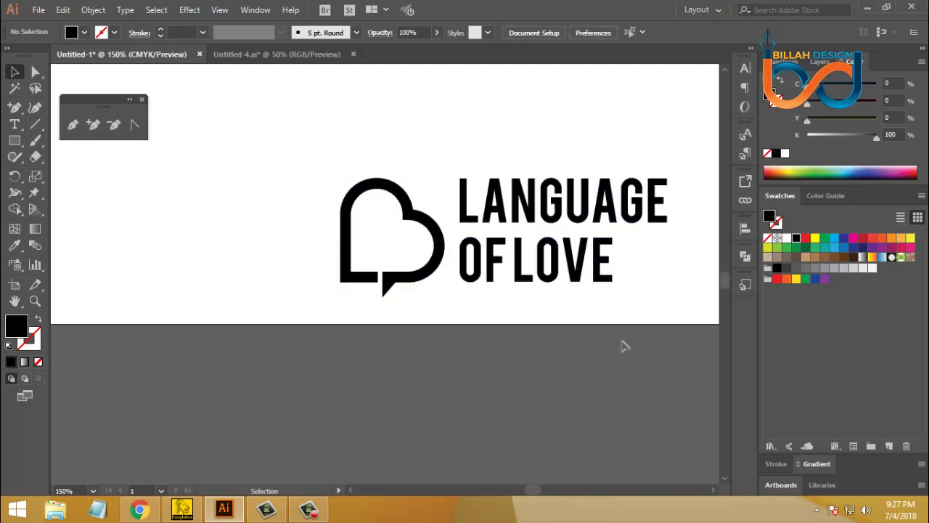
Draw a 2 pt vertical line between heart and text and expand it into a shape
{"action": "left_click", "coordinate": [35, 125]}
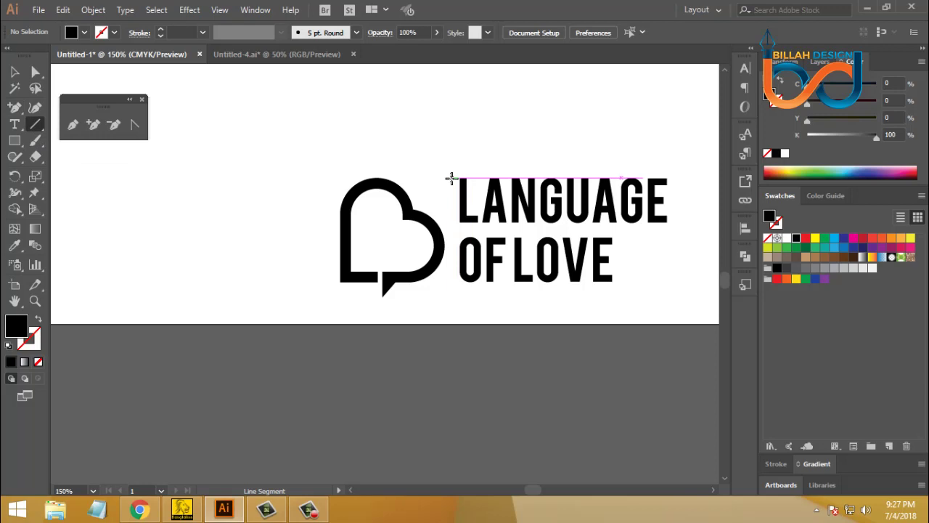
{"action": "mouse_move", "coordinate": [451, 177]}
{"action": "left_mouse_down"}
{"action": "mouse_move", "coordinate": [465, 269]}
{"action": "mouse_move", "coordinate": [452, 282]}
{"action": "left_mouse_up"}
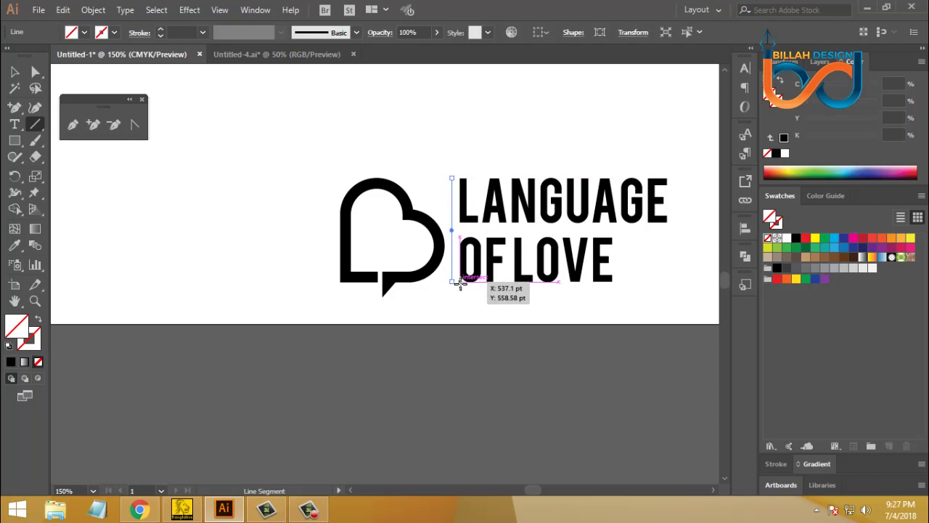
{"action": "left_click", "coordinate": [182, 32]}
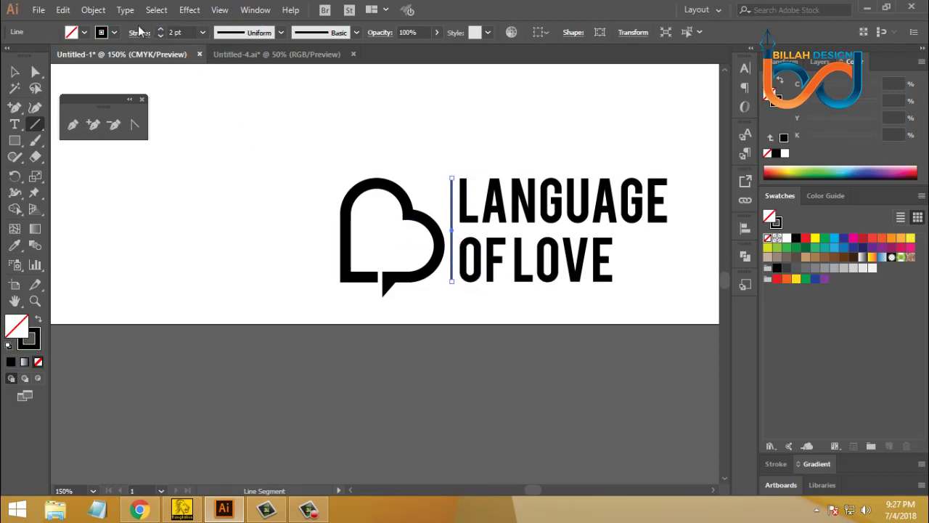
{"action": "left_click", "coordinate": [94, 10]}
{"action": "left_click", "coordinate": [151, 139]}
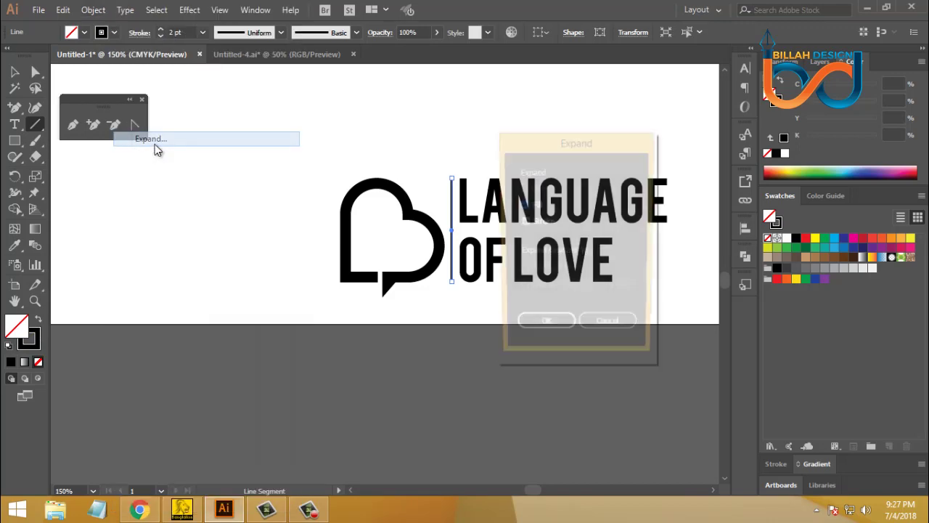
{"action": "left_click", "coordinate": [533, 328]}
Nudge the LANGUAGE / OF LOVE text slightly right of the divider
{"action": "left_click", "coordinate": [14, 71]}
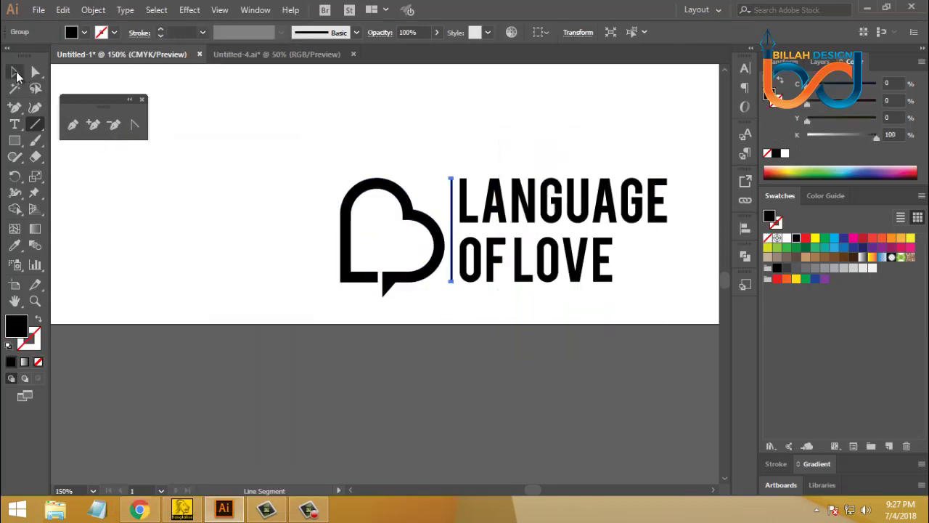
{"action": "left_click", "coordinate": [265, 276]}
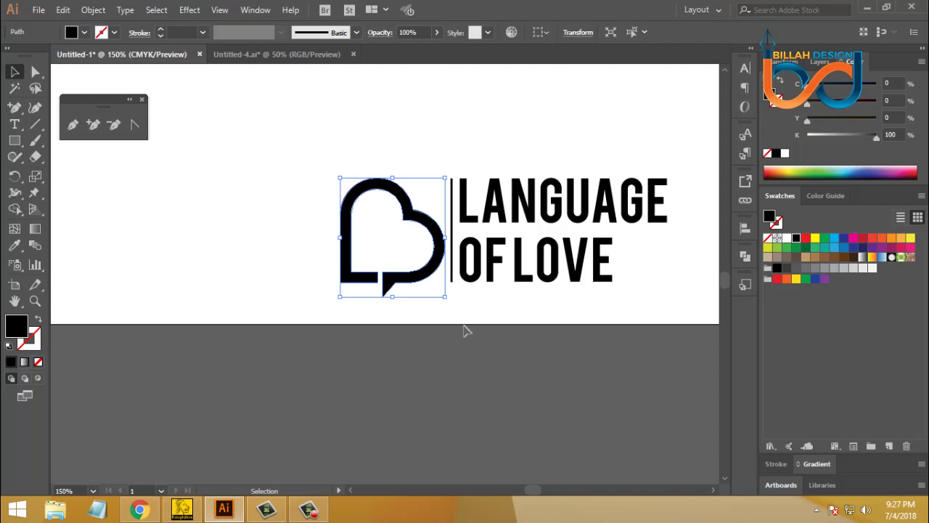
{"action": "left_click", "coordinate": [461, 323]}
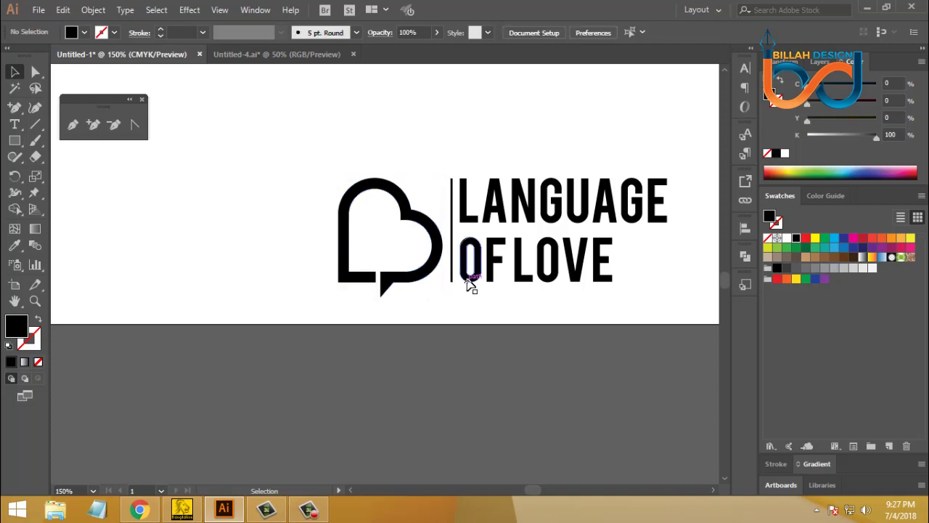
{"action": "left_click", "coordinate": [471, 277]}
{"action": "key", "text": "Right"}
{"action": "key", "text": "Right"}
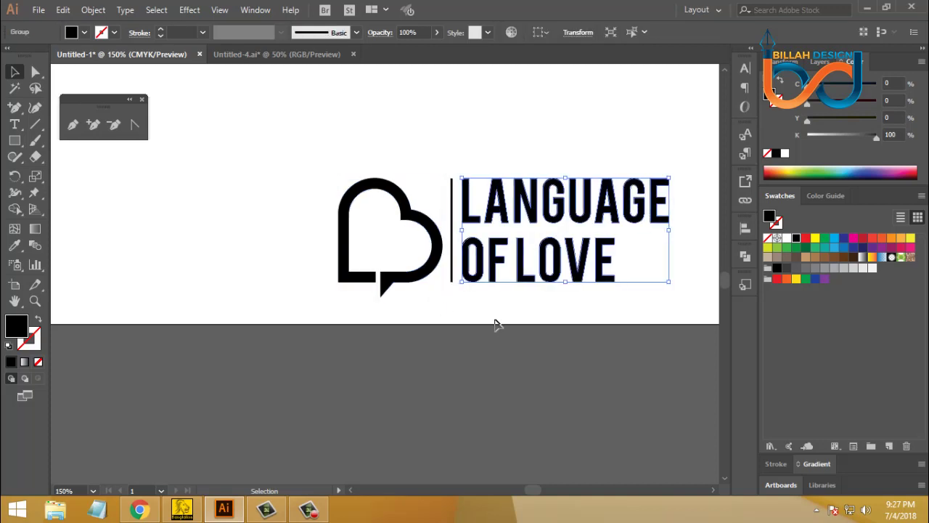
{"action": "left_click", "coordinate": [496, 321]}
{"action": "left_click_drag", "start_coordinate": [302, 140], "coordinate": [594, 322]}
{"action": "left_click", "coordinate": [603, 367]}
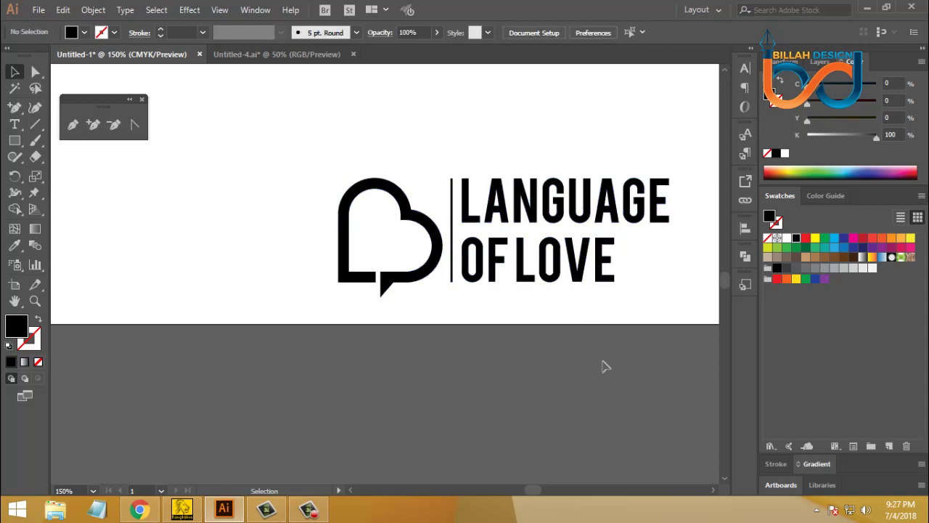
Move the lower lockup left of the artboard and shift the LANGUAGE OF LOVE text up-right
{"action": "key", "text": "ctrl+minus"}
{"action": "key", "text": "ctrl+minus"}
{"action": "key", "text": "ctrl+minus"}
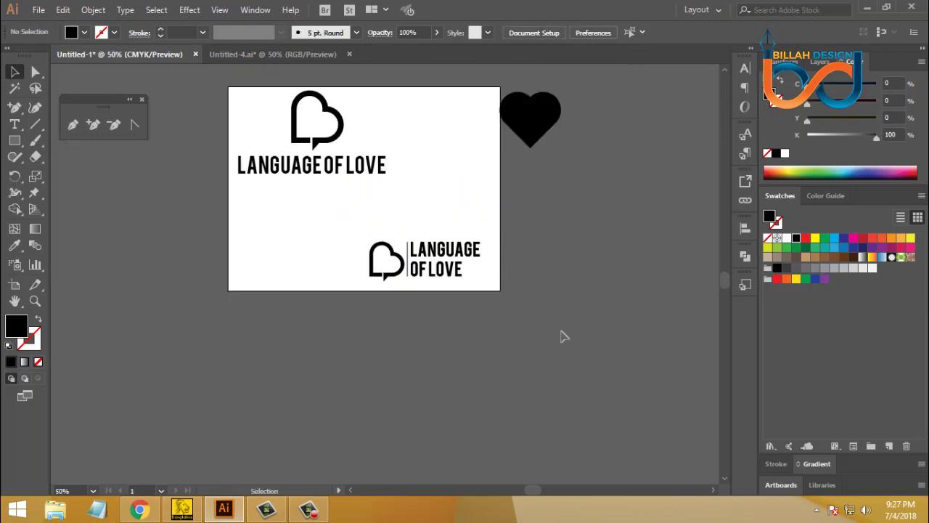
{"action": "key", "text": "ctrl+plus"}
{"action": "left_click", "coordinate": [452, 326]}
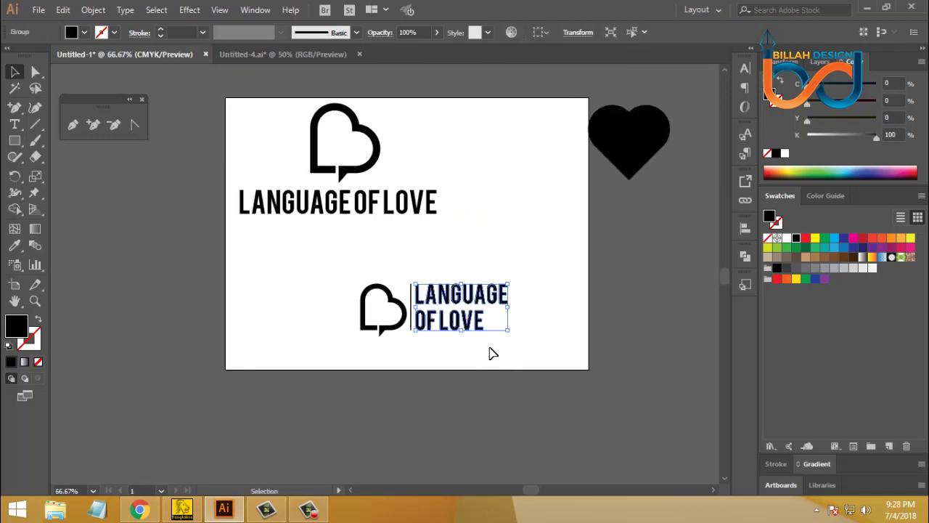
{"action": "left_click", "coordinate": [484, 362]}
{"action": "left_click_drag", "start_coordinate": [387, 308], "coordinate": [506, 355]}
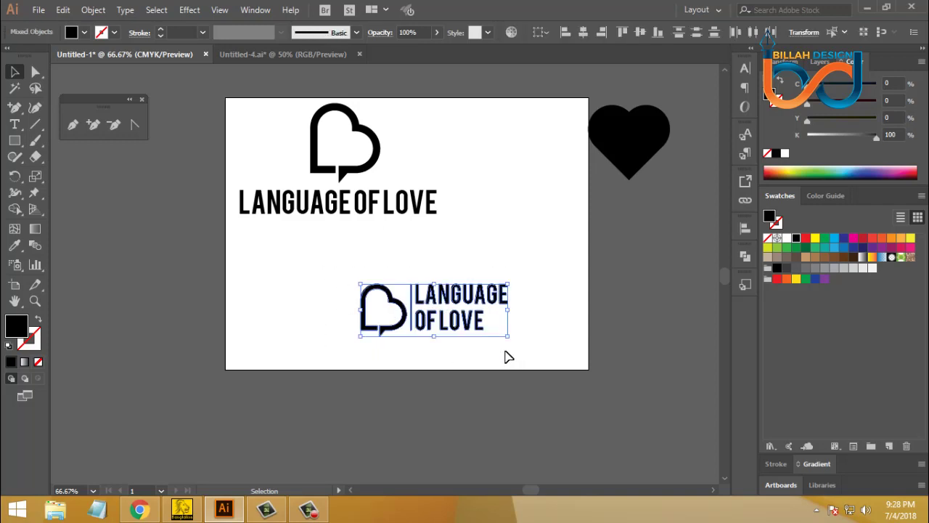
{"action": "left_click_drag", "start_coordinate": [462, 322], "coordinate": [155, 215]}
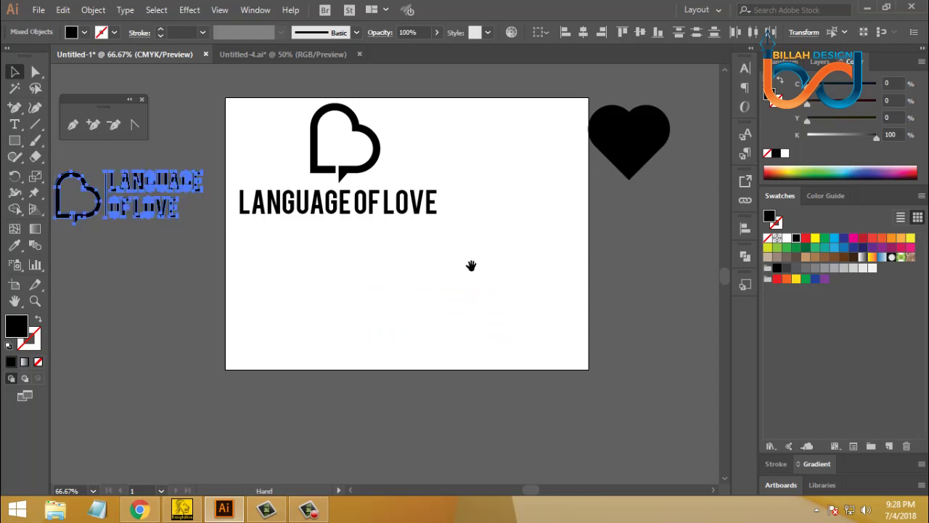
{"action": "left_click_drag", "start_coordinate": [469, 268], "coordinate": [507, 269]}
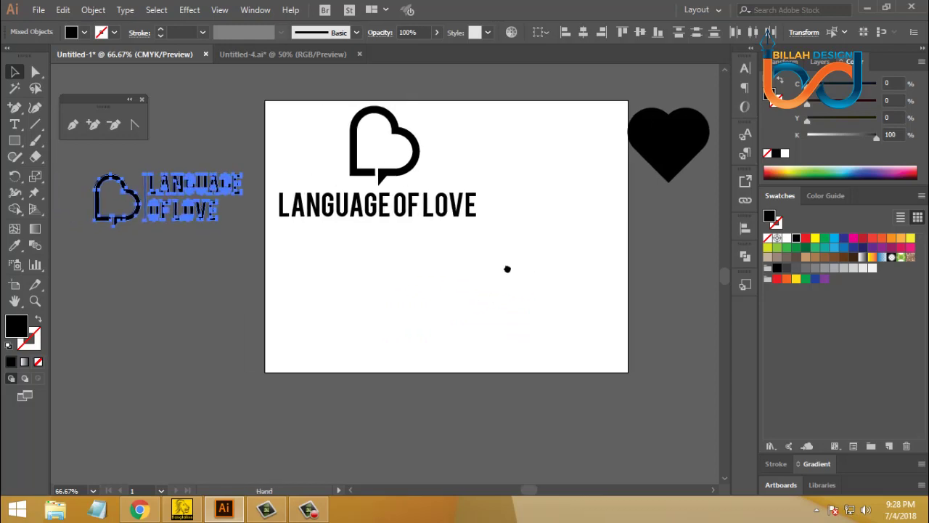
{"action": "left_click", "coordinate": [469, 287]}
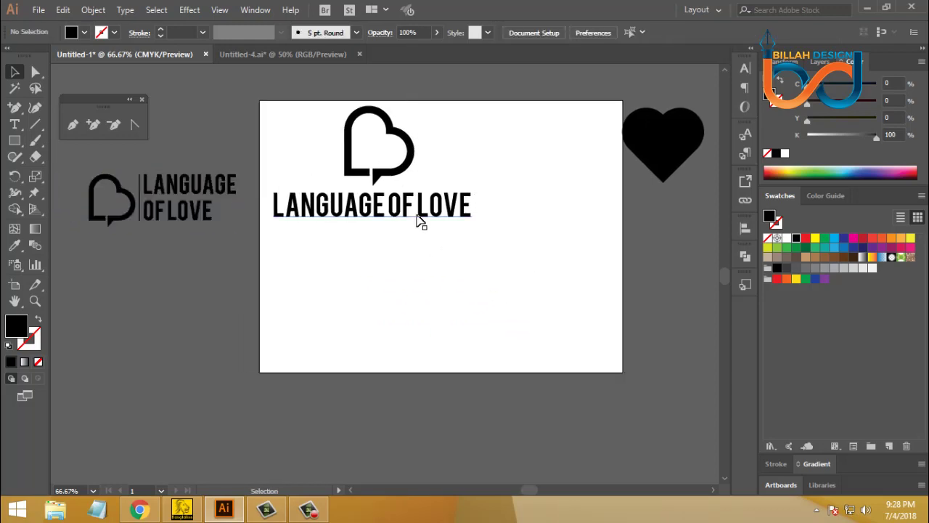
{"action": "mouse_move", "coordinate": [417, 220]}
{"action": "left_mouse_down"}
{"action": "mouse_move", "coordinate": [511, 249]}
{"action": "mouse_move", "coordinate": [541, 208]}
{"action": "mouse_move", "coordinate": [514, 209]}
{"action": "mouse_move", "coordinate": [477, 279]}
{"action": "left_mouse_up"}
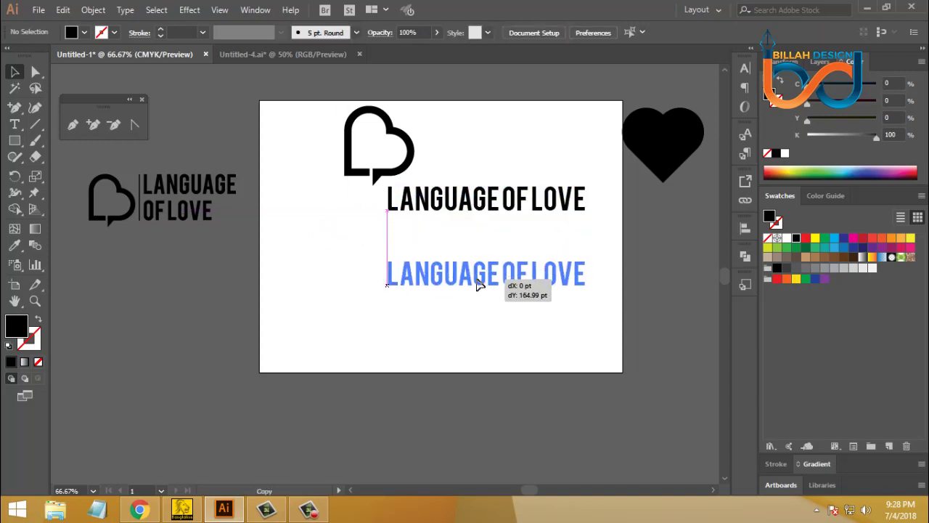
Convert the lower title copy to outlines and ungroup its letters
{"action": "right_click", "coordinate": [475, 283]}
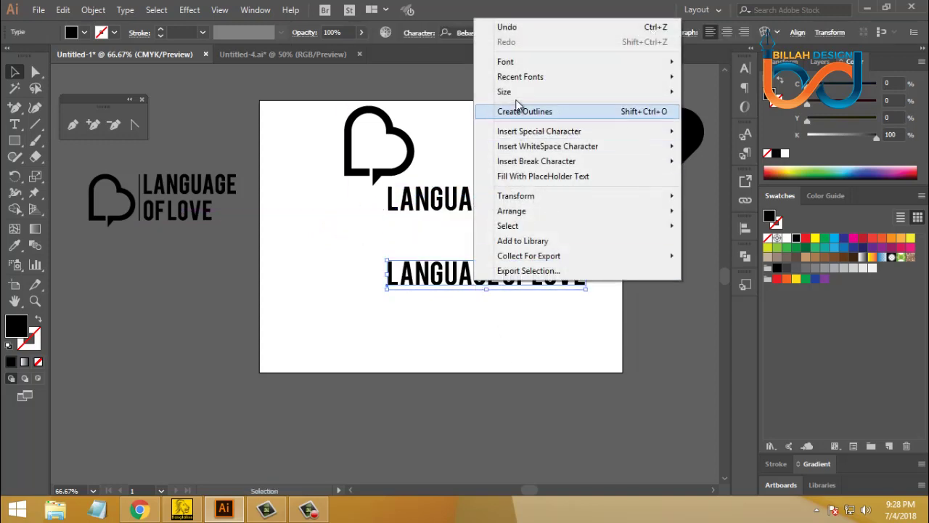
{"action": "left_click", "coordinate": [528, 116]}
{"action": "right_click", "coordinate": [490, 251]}
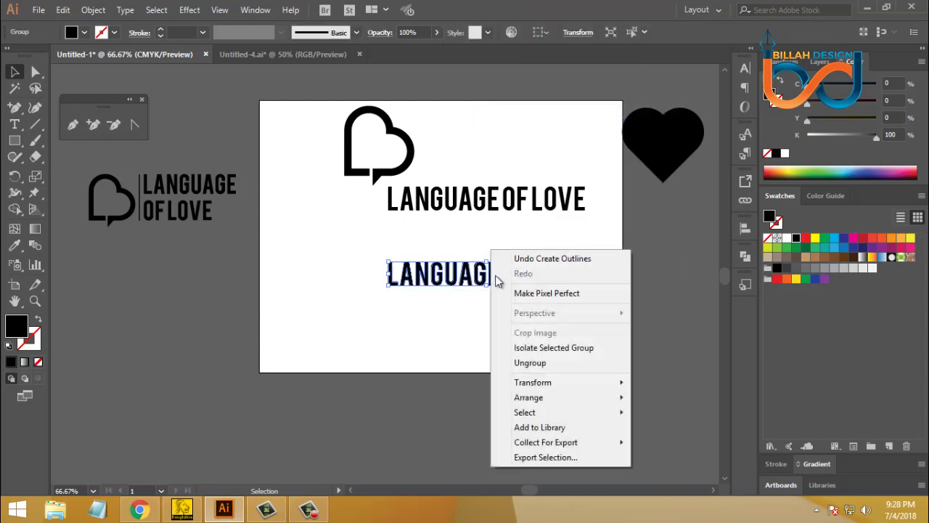
{"action": "left_click", "coordinate": [532, 362]}
{"action": "left_click", "coordinate": [414, 254]}
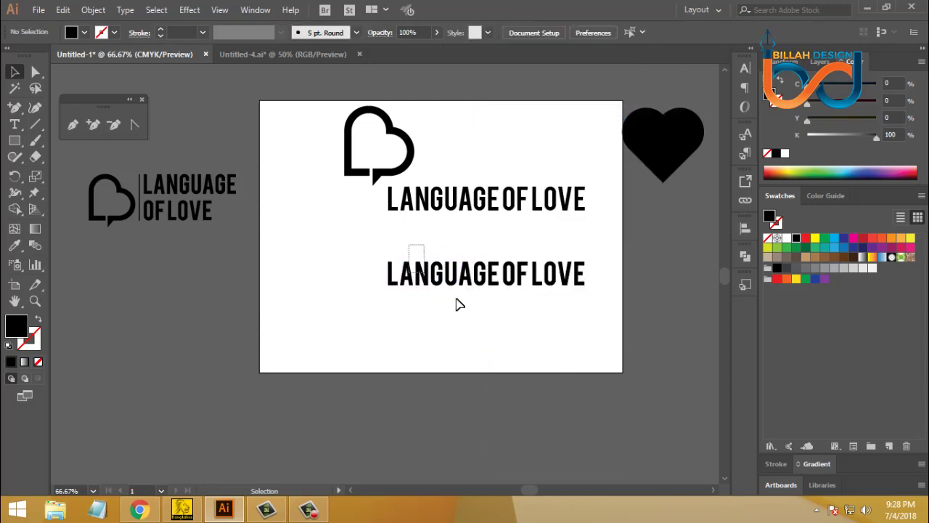
Delete every letter except L, then move and enlarge the lone L
{"action": "left_click_drag", "start_coordinate": [458, 304], "coordinate": [602, 307]}
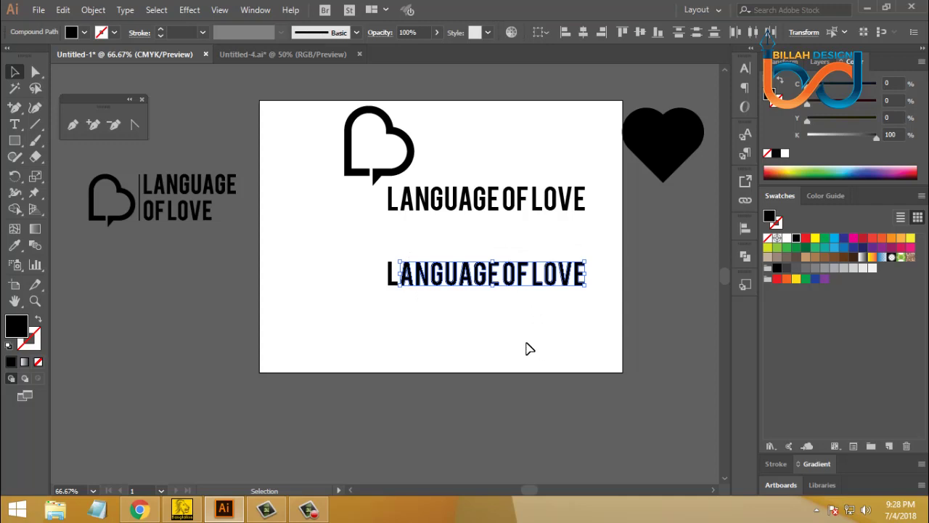
{"action": "key", "text": "Delete"}
{"action": "left_click_drag", "start_coordinate": [393, 280], "coordinate": [444, 338]}
{"action": "left_click", "coordinate": [490, 347]}
{"action": "key", "text": "ctrl+equal"}
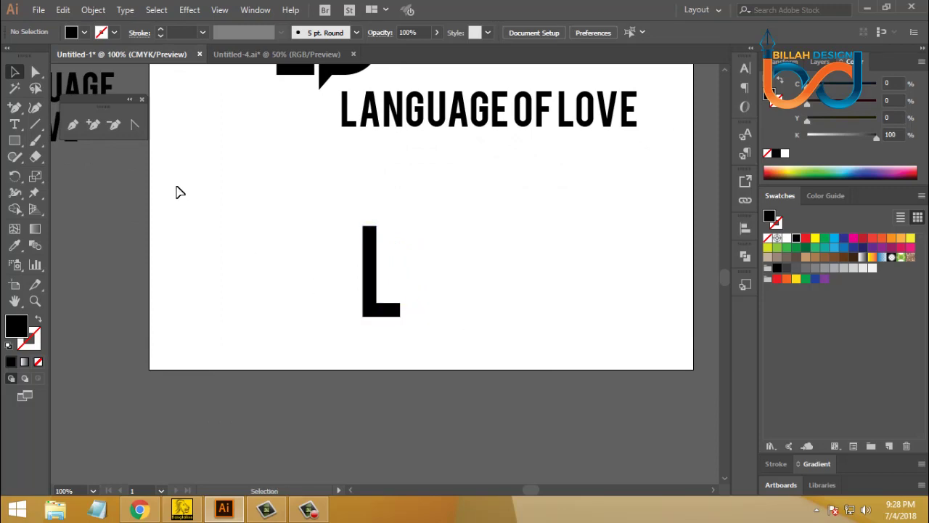
Extend the L's foot by nudging its lower-right anchors right, then copy the L rightward
{"action": "key", "text": "t"}
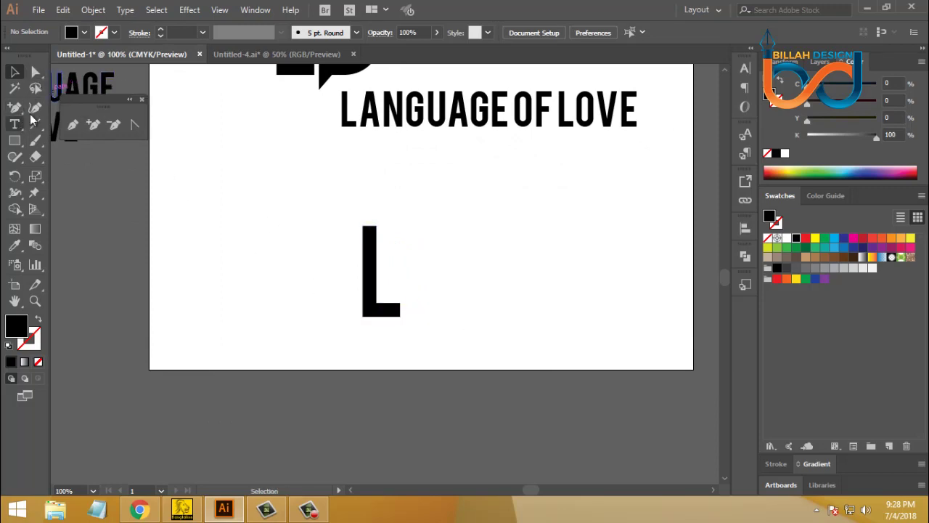
{"action": "left_click", "coordinate": [35, 88]}
{"action": "left_click", "coordinate": [36, 71]}
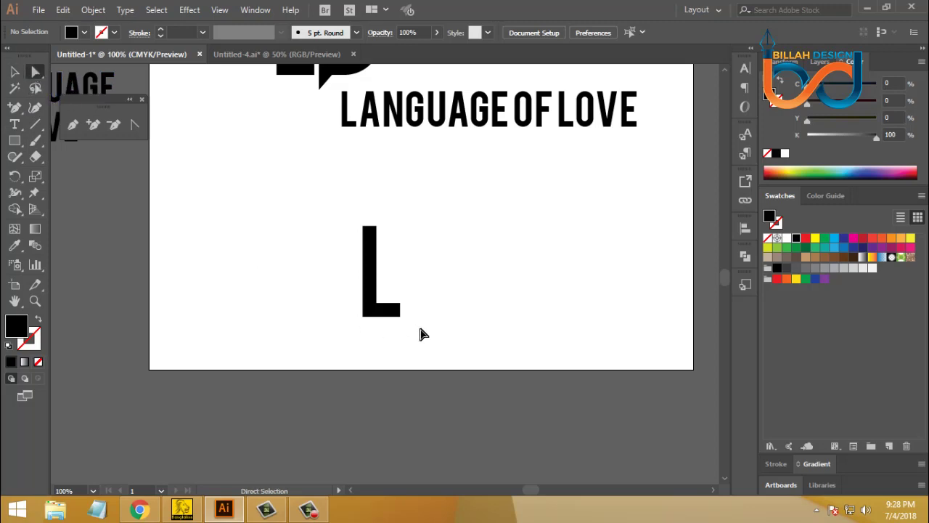
{"action": "left_click_drag", "start_coordinate": [416, 293], "coordinate": [395, 326]}
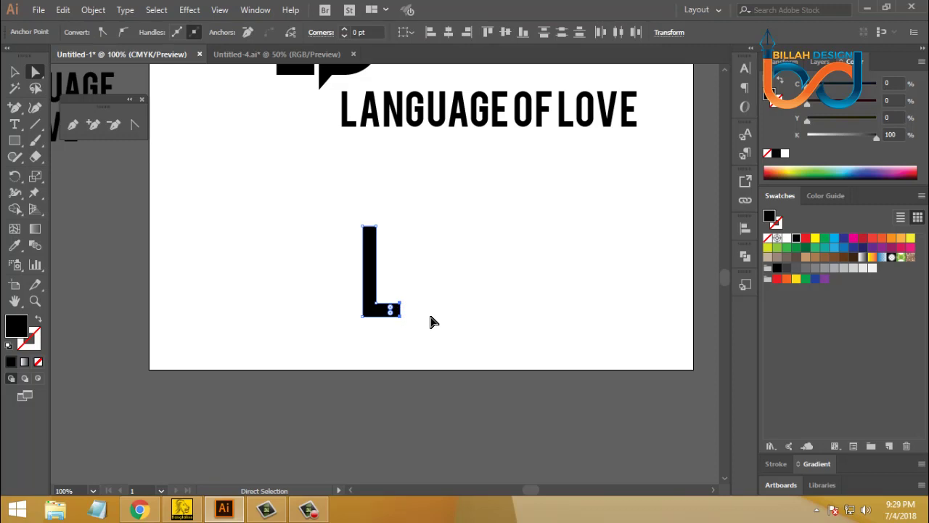
{"action": "key", "text": "Right"}
{"action": "key", "text": "Right"}
{"action": "key", "text": "Right"}
{"action": "key", "text": "Right"}
{"action": "key", "text": "Right"}
{"action": "key", "text": "Right"}
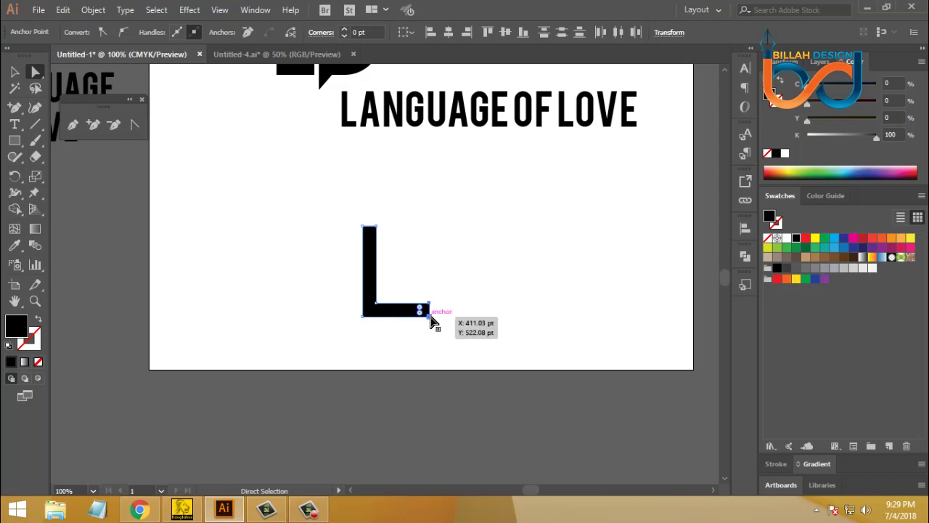
{"action": "left_click", "coordinate": [470, 294]}
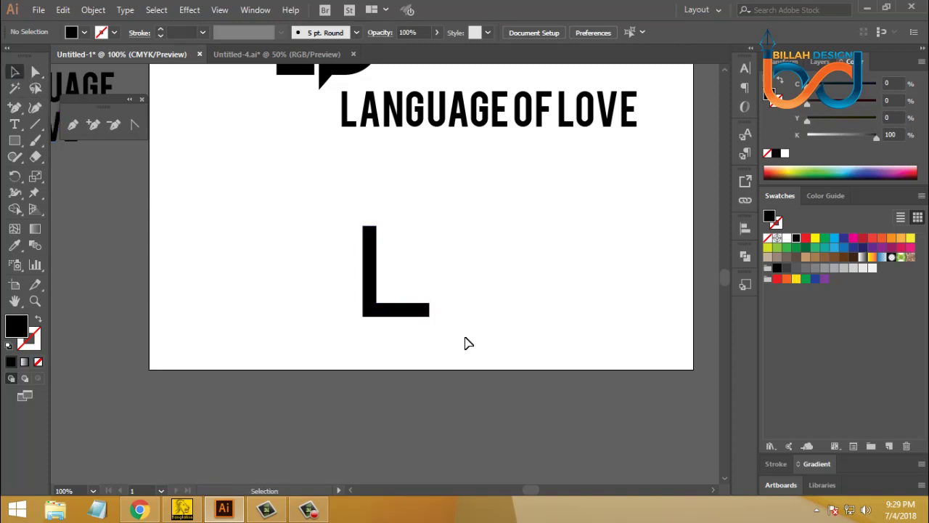
{"action": "left_click_drag", "start_coordinate": [422, 314], "coordinate": [520, 314]}
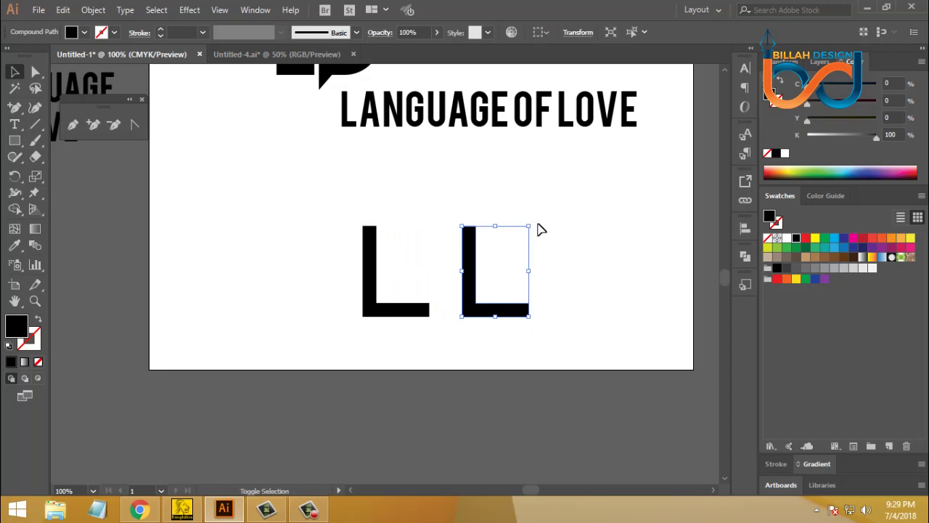
Rotate the L copy 180° and butt it against the original to form a square frame
{"action": "mouse_move", "coordinate": [535, 224]}
{"action": "left_mouse_down"}
{"action": "mouse_move", "coordinate": [472, 201]}
{"action": "mouse_move", "coordinate": [435, 249]}
{"action": "mouse_move", "coordinate": [440, 301]}
{"action": "mouse_move", "coordinate": [455, 317]}
{"action": "left_mouse_up"}
{"action": "left_click", "coordinate": [554, 293]}
{"action": "left_click_drag", "start_coordinate": [525, 270], "coordinate": [449, 268]}
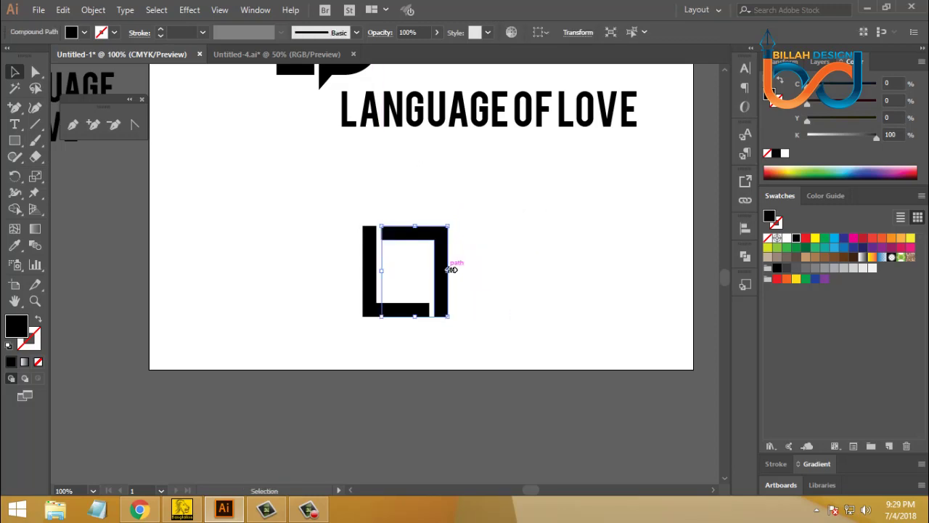
{"action": "left_click", "coordinate": [562, 338]}
Move the square L-frame up and left on the artboard
{"action": "key", "text": "ctrl+minus"}
{"action": "key", "text": "ctrl+minus"}
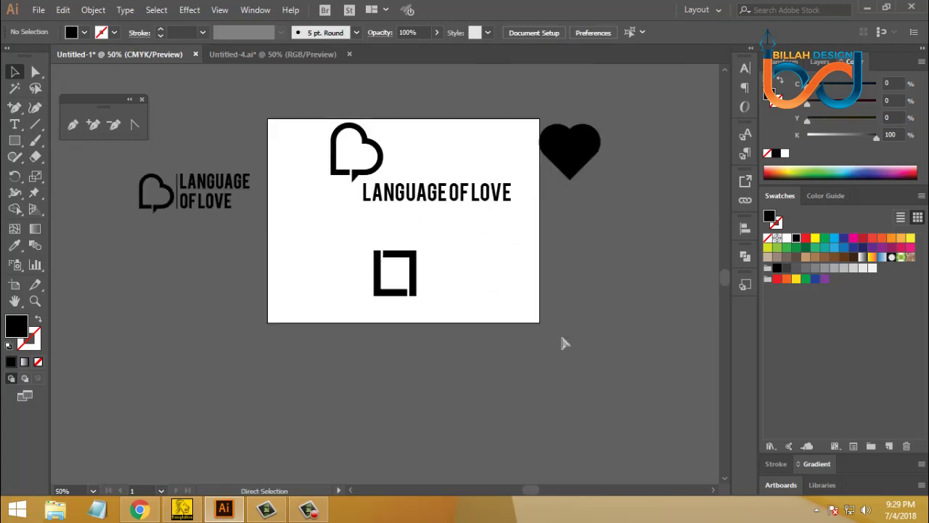
{"action": "key", "text": "ctrl+minus"}
{"action": "key", "text": "ctrl+plus"}
{"action": "key", "text": "ctrl+plus"}
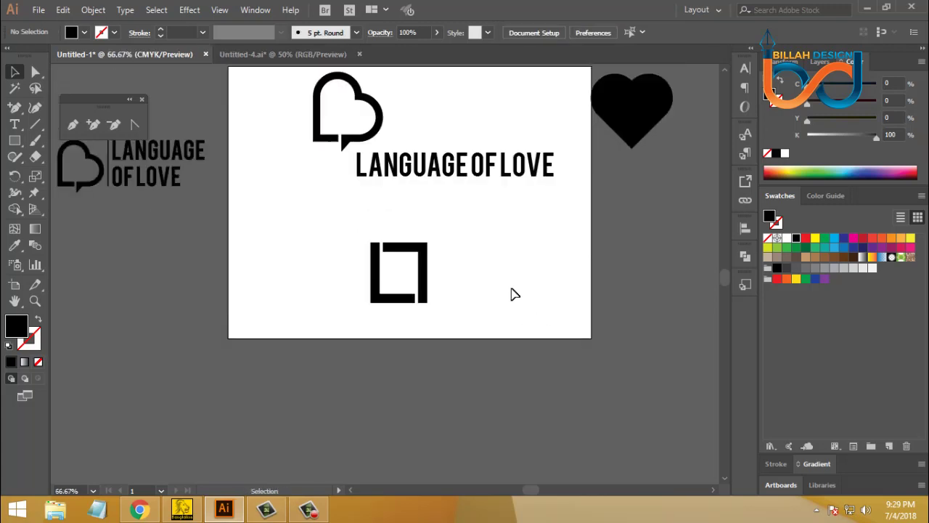
{"action": "left_click_drag", "start_coordinate": [512, 294], "coordinate": [513, 307]}
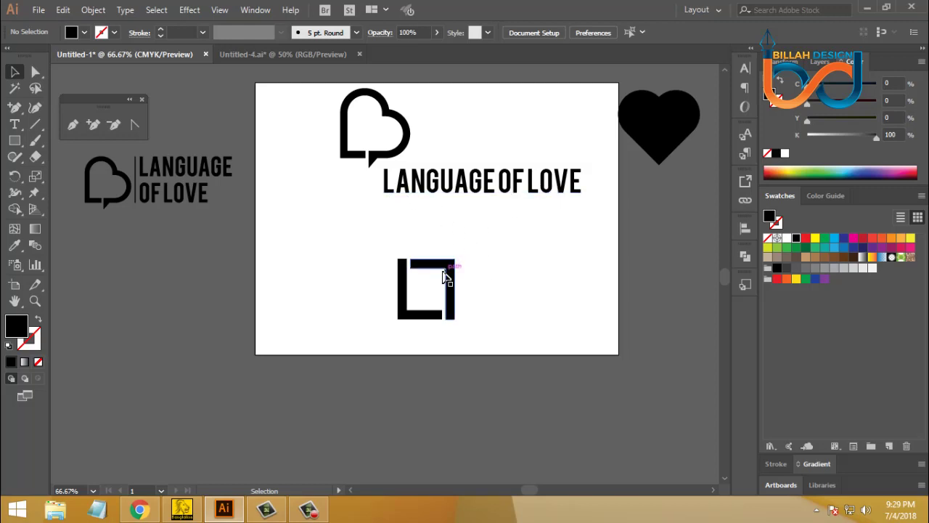
{"action": "left_click_drag", "start_coordinate": [492, 309], "coordinate": [504, 307]}
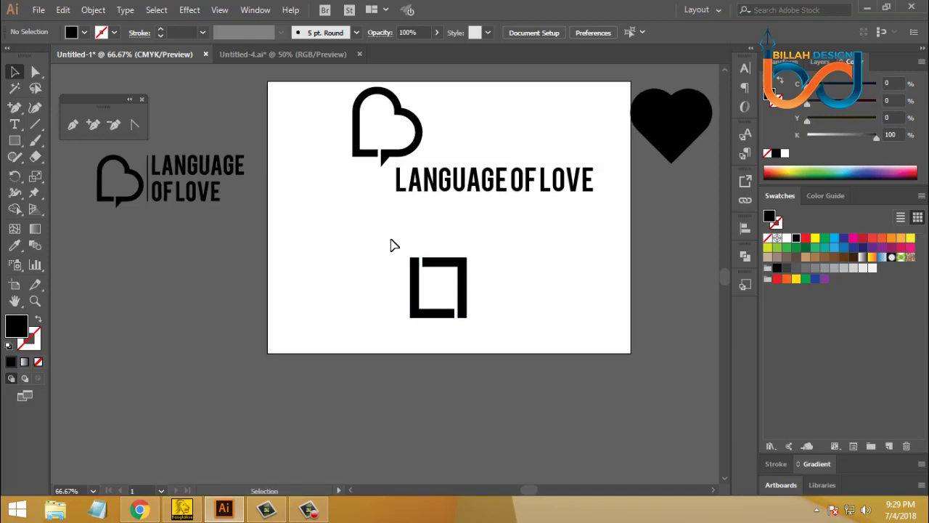
{"action": "mouse_move", "coordinate": [391, 240]}
{"action": "left_mouse_down"}
{"action": "mouse_move", "coordinate": [487, 322]}
{"action": "mouse_move", "coordinate": [445, 283]}
{"action": "left_mouse_up"}
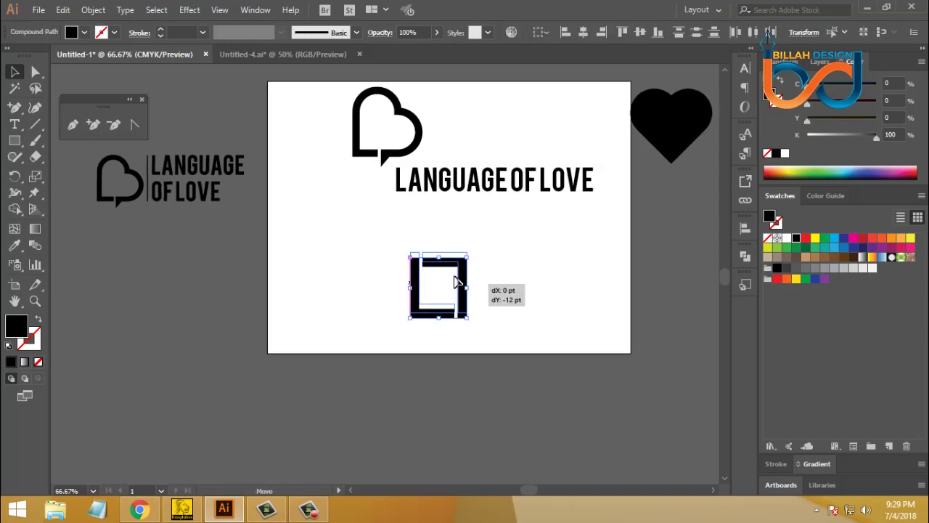
{"action": "left_click", "coordinate": [508, 311]}
{"action": "key", "text": "ctrl+plus"}
{"action": "key", "text": "ctrl+plus"}
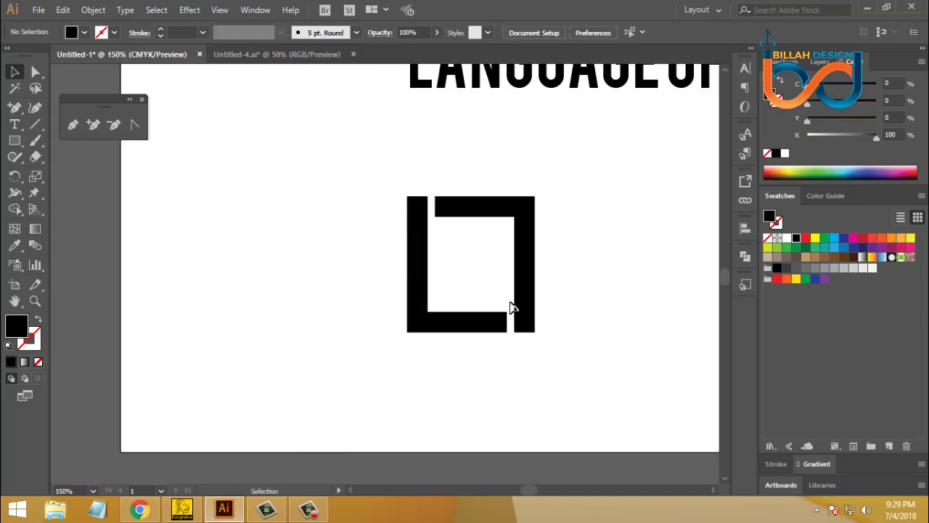
Draw a triangular bubble tail below the square's bottom edge with the Pen tool
{"action": "left_click_drag", "start_coordinate": [585, 335], "coordinate": [551, 289]}
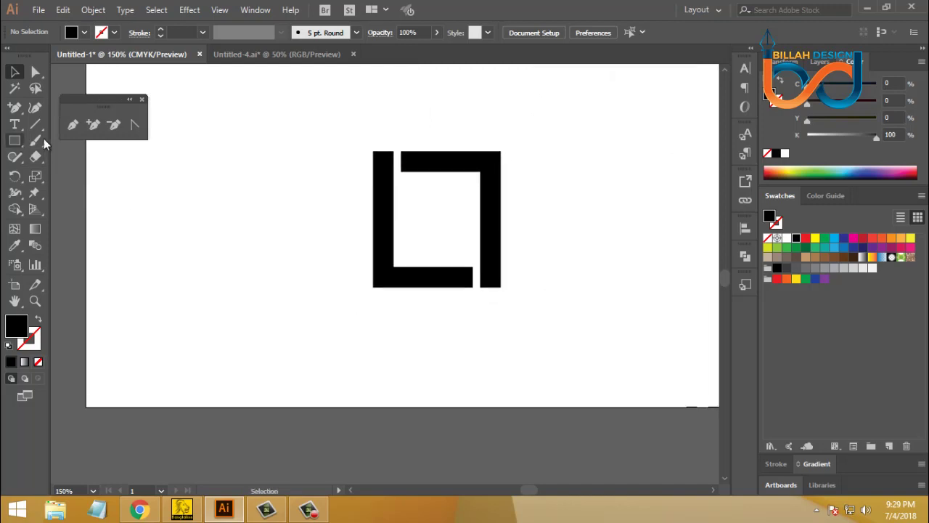
{"action": "left_click", "coordinate": [70, 126]}
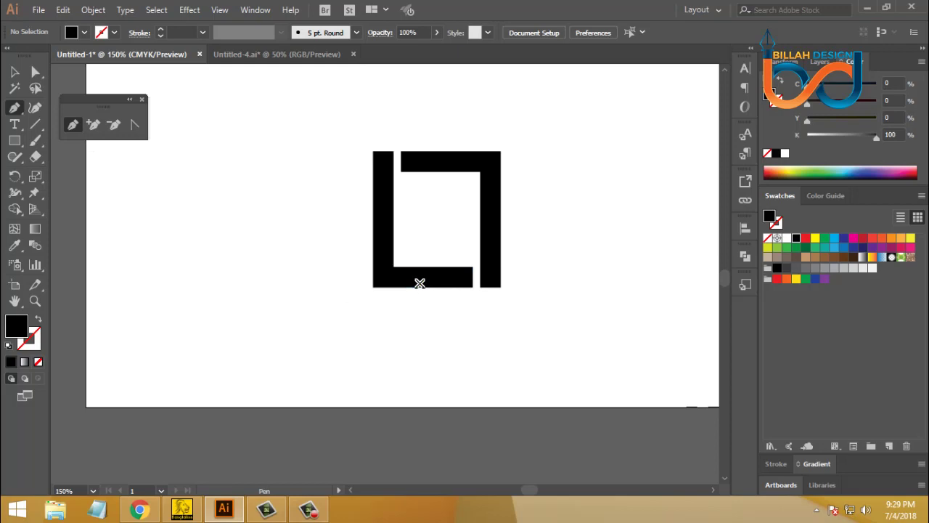
{"action": "left_click", "coordinate": [420, 283]}
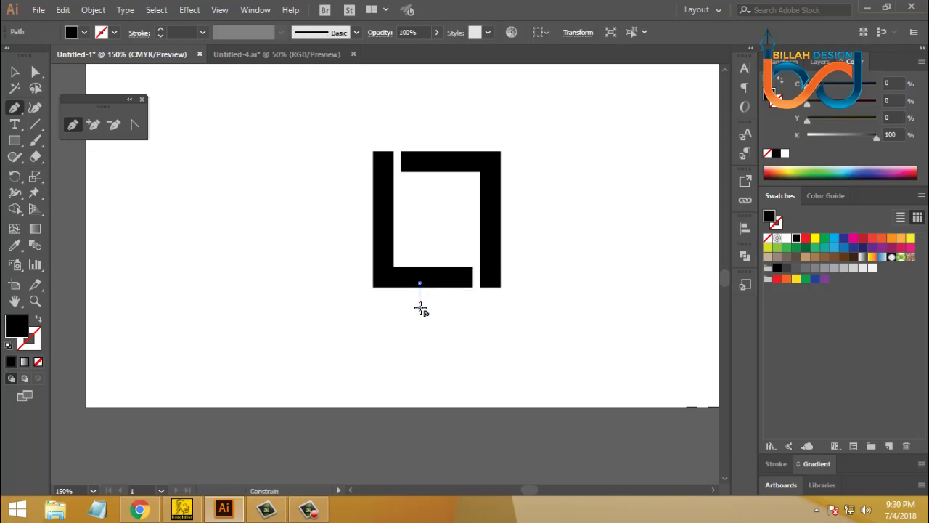
{"action": "left_click", "coordinate": [419, 307], "text": "shift"}
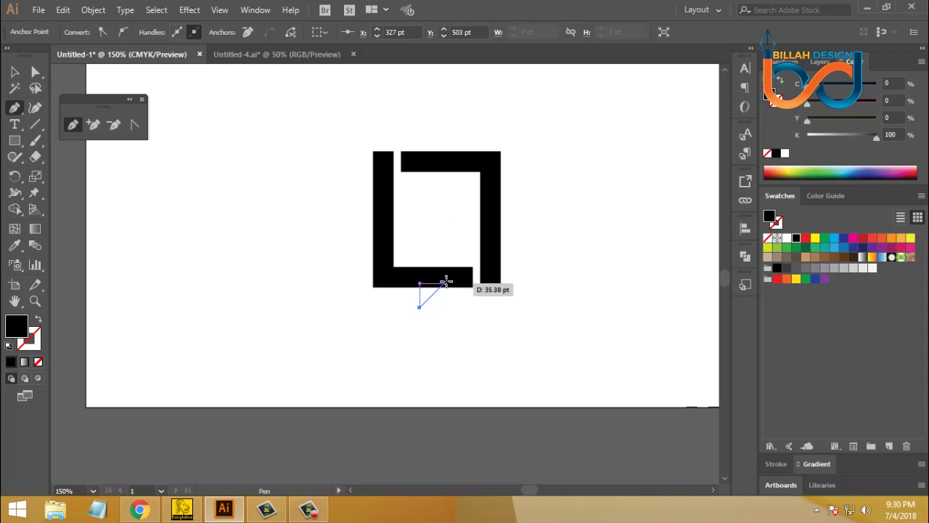
{"action": "left_click", "coordinate": [446, 283]}
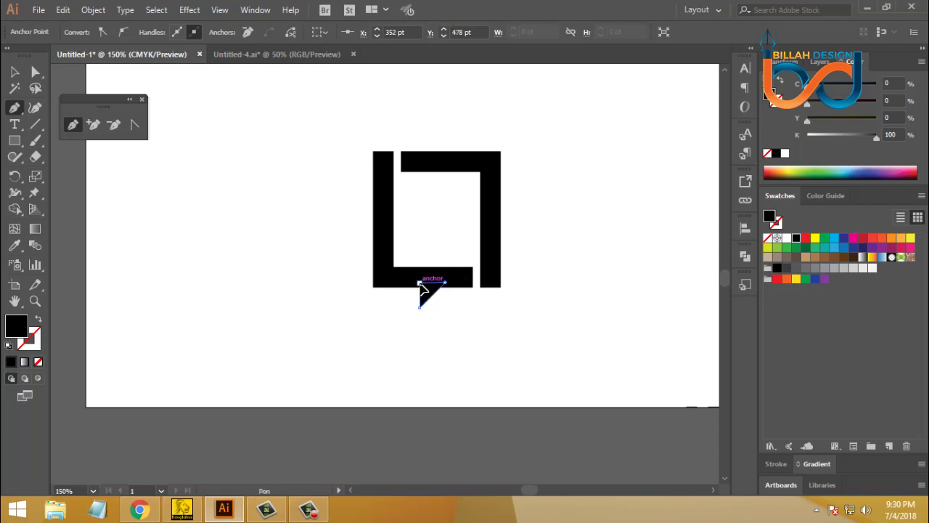
{"action": "key", "text": "v"}
{"action": "left_click", "coordinate": [445, 351]}
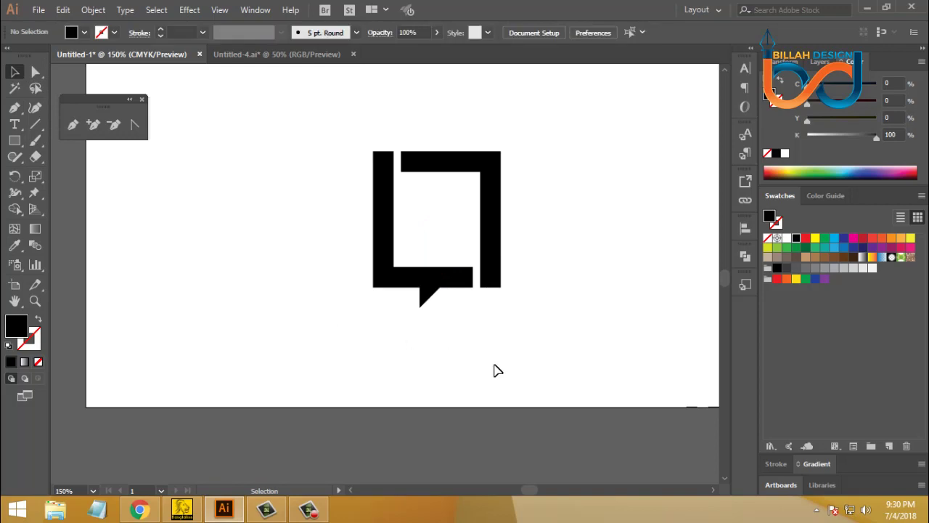
Lower the tail's bottom point and pull its top-right corner point to the right
{"action": "scroll", "coordinate": [508, 367], "scroll_direction": "down", "scroll_amount": 1}
{"action": "scroll", "coordinate": [526, 334], "scroll_direction": "down", "scroll_amount": 2}
{"action": "scroll", "coordinate": [529, 332], "scroll_direction": "up", "scroll_amount": 1}
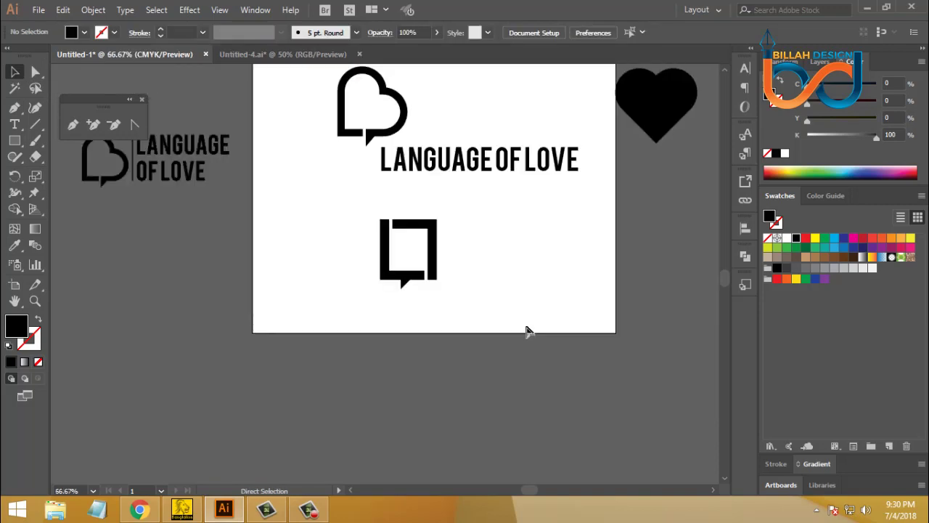
{"action": "scroll", "coordinate": [529, 332], "scroll_direction": "up", "scroll_amount": 2}
{"action": "key", "text": "ctrl+equal"}
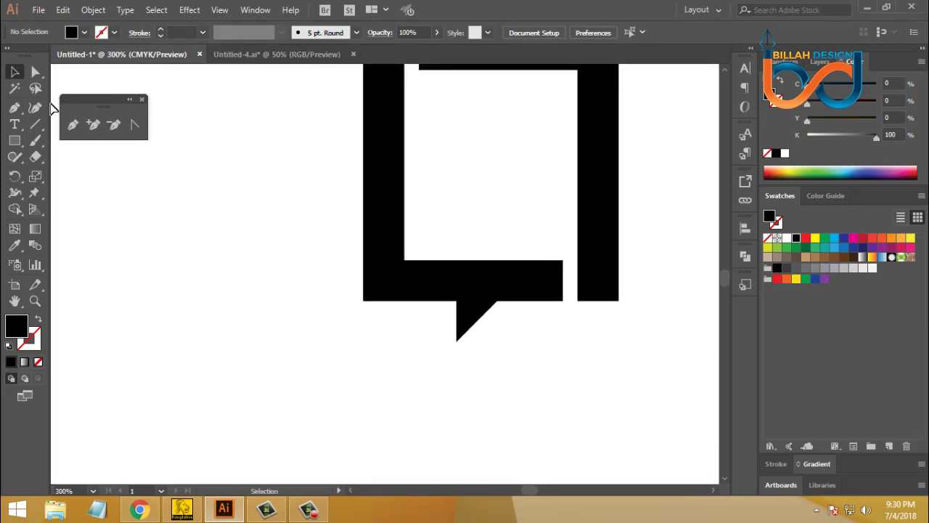
{"action": "key", "text": "a"}
{"action": "left_click_drag", "start_coordinate": [447, 372], "coordinate": [492, 334]}
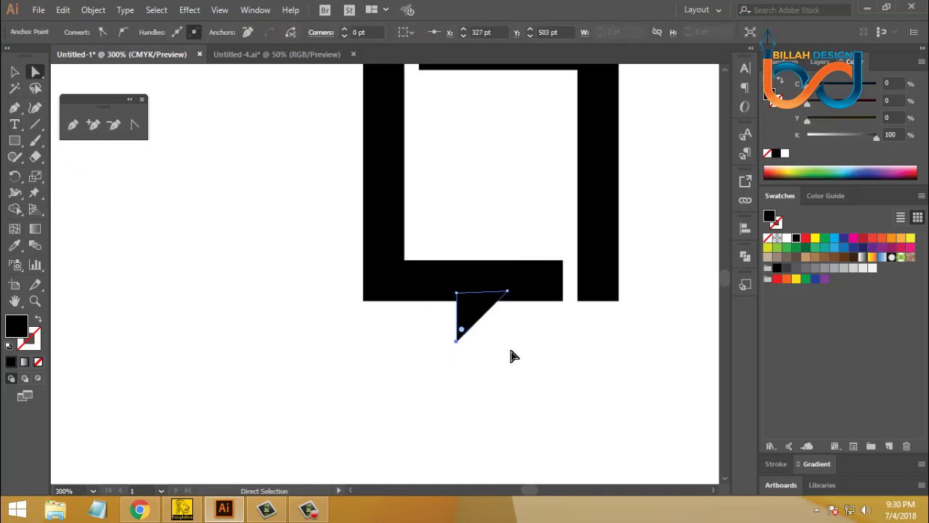
{"action": "key", "text": "Down"}
{"action": "key", "text": "Down"}
{"action": "key", "text": "Down"}
{"action": "key", "text": "Down"}
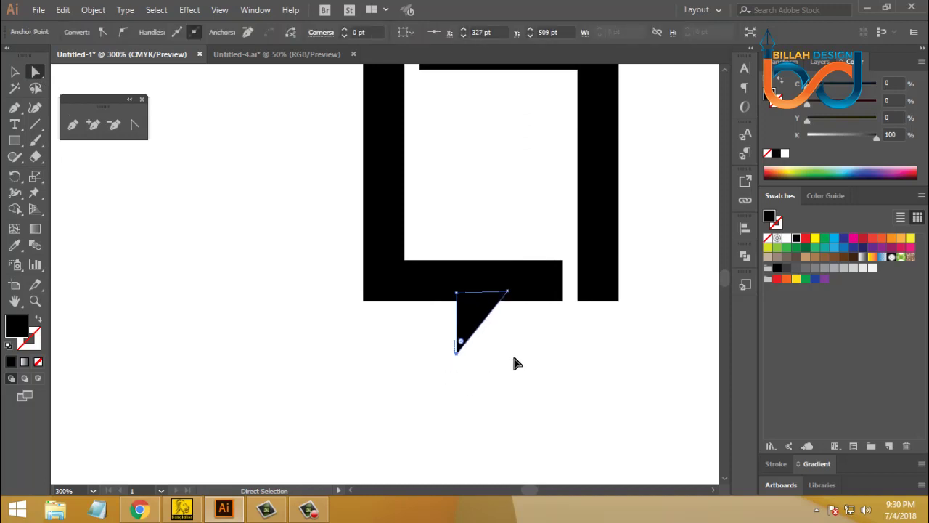
{"action": "key", "text": "Down"}
{"action": "key", "text": "Down"}
{"action": "left_click", "coordinate": [512, 361]}
{"action": "mouse_move", "coordinate": [499, 300]}
{"action": "left_mouse_down"}
{"action": "mouse_move", "coordinate": [527, 294]}
{"action": "mouse_move", "coordinate": [512, 301]}
{"action": "left_mouse_up"}
{"action": "left_click", "coordinate": [541, 366]}
{"action": "key", "text": "ctrl+minus"}
{"action": "key", "text": "ctrl+minus"}
{"action": "key", "text": "ctrl+minus"}
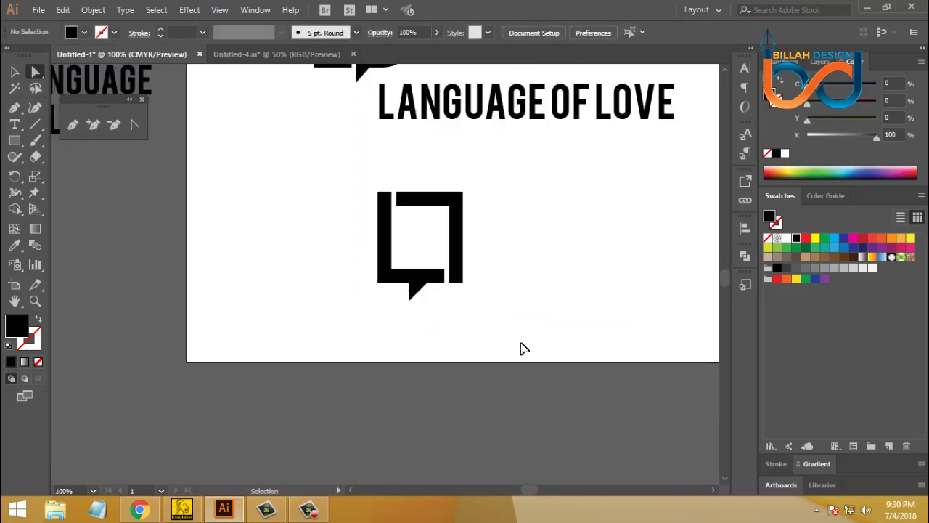
{"action": "key", "text": "ctrl+minus"}
{"action": "key", "text": "ctrl+minus"}
Place a copy of the stacked LANGUAGE OF LOVE text beside the square icon
{"action": "left_click_drag", "start_coordinate": [495, 284], "coordinate": [504, 287]}
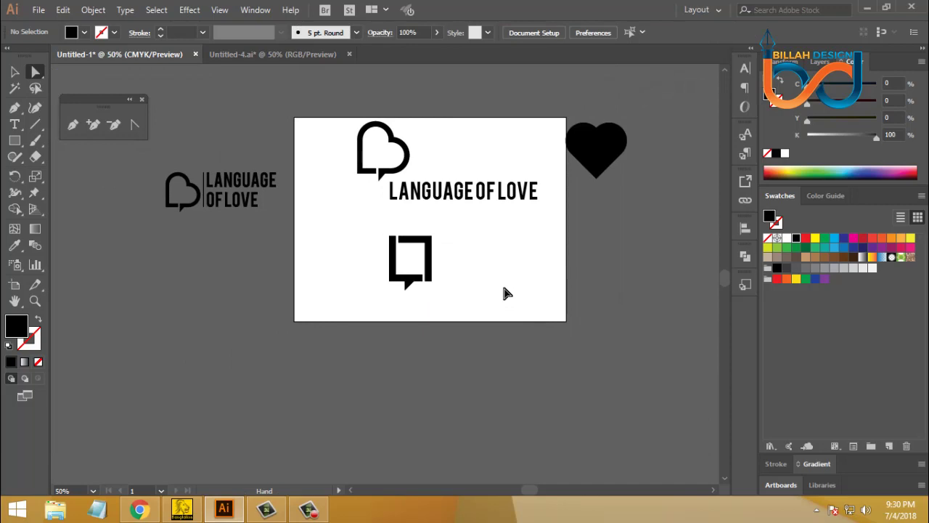
{"action": "left_click", "coordinate": [15, 72]}
{"action": "key", "text": "ctrl+plus"}
{"action": "key", "text": "ctrl+plus"}
{"action": "key", "text": "ctrl+plus"}
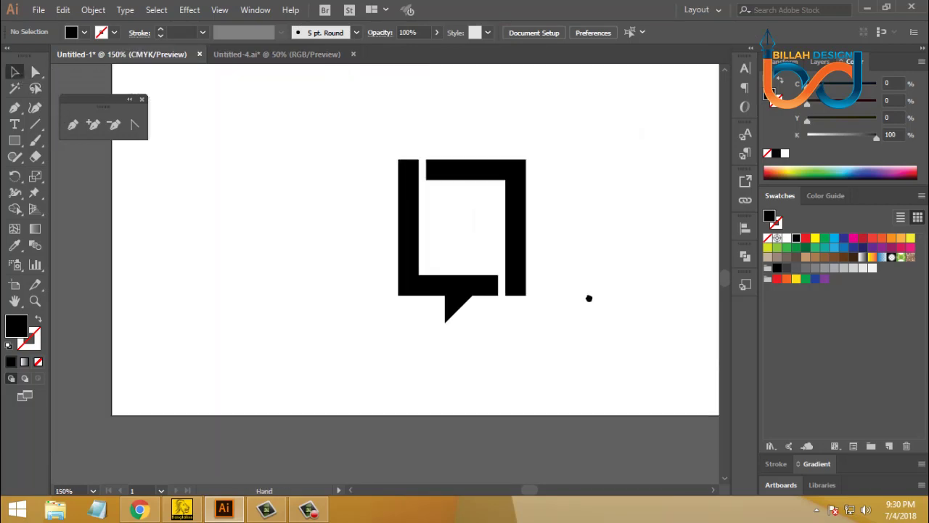
{"action": "key", "text": "ctrl+minus"}
{"action": "key", "text": "ctrl+minus"}
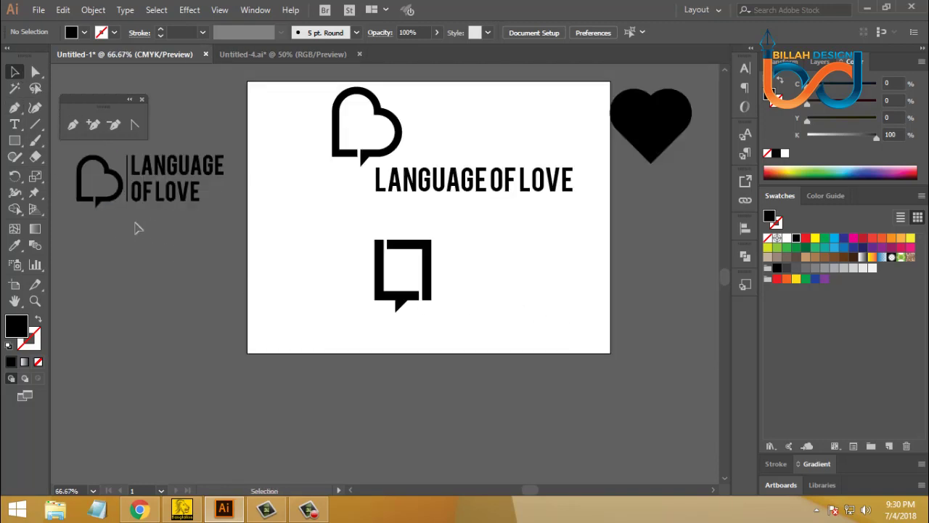
{"action": "left_click_drag", "start_coordinate": [211, 189], "coordinate": [494, 284]}
{"action": "left_click", "coordinate": [520, 353]}
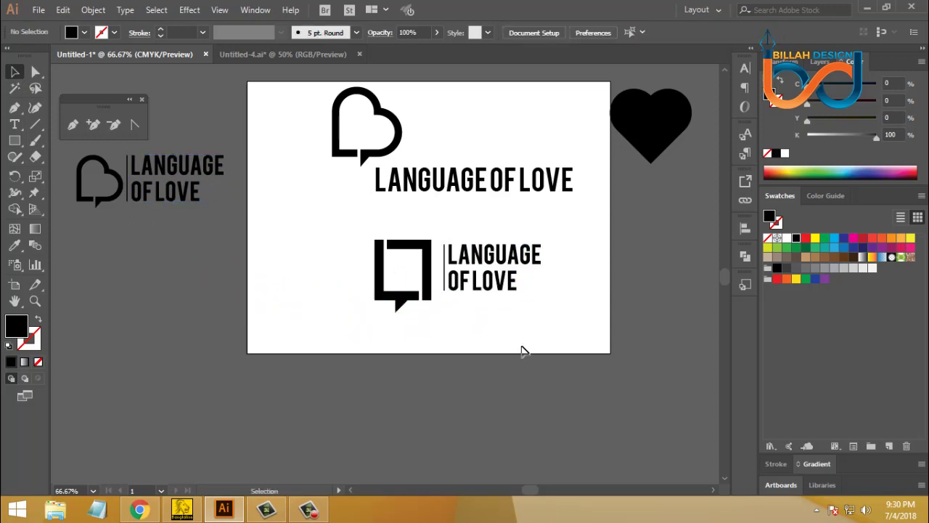
Scale the square bubble icon down to match the text's height
{"action": "left_click_drag", "start_coordinate": [348, 227], "coordinate": [434, 312]}
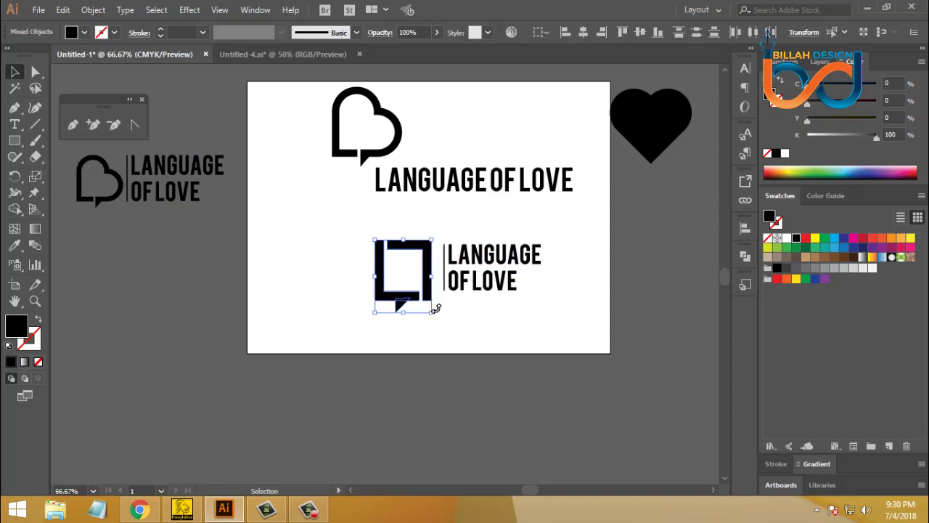
{"action": "mouse_move", "coordinate": [403, 239]}
{"action": "left_mouse_down"}
{"action": "mouse_move", "coordinate": [420, 284]}
{"action": "mouse_move", "coordinate": [435, 285]}
{"action": "left_mouse_up"}
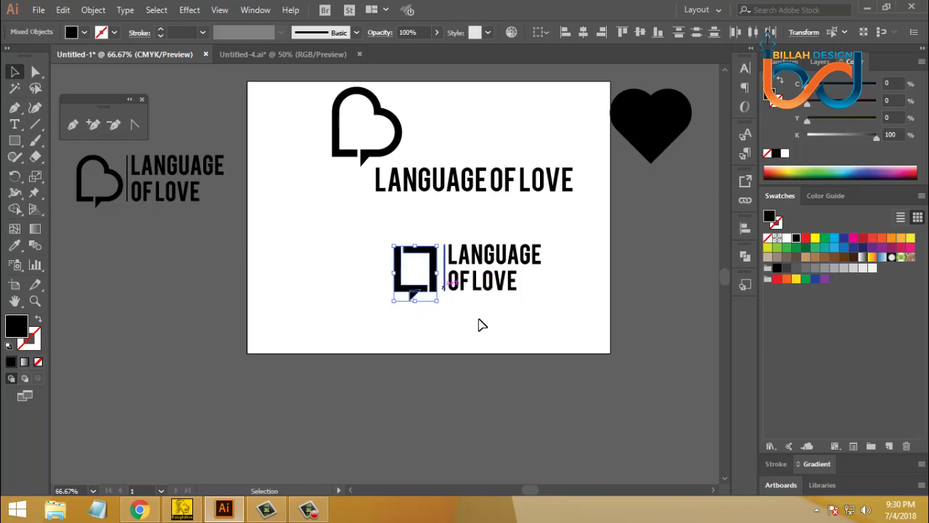
{"action": "left_click", "coordinate": [178, 178]}
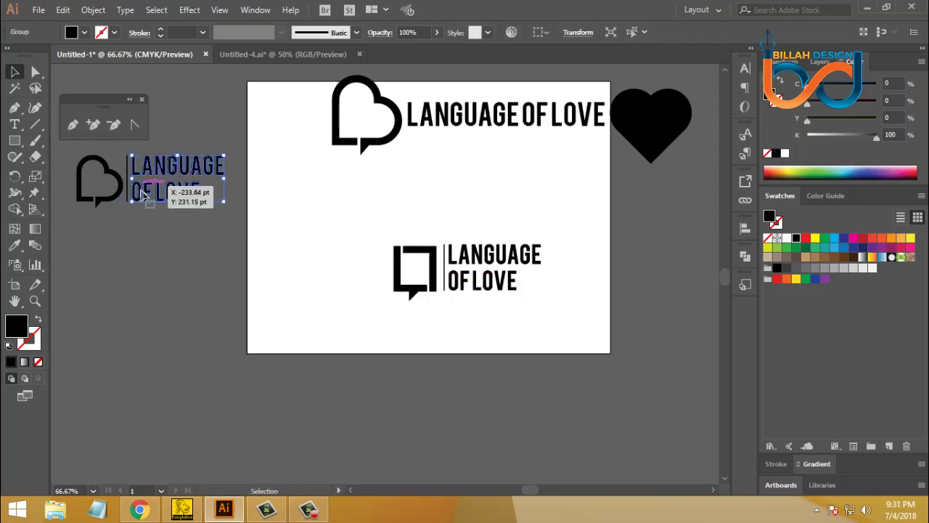
Move the square-bubble logo and its text up and left, just beneath the heart-bubble logo
{"action": "left_click", "coordinate": [288, 263]}
{"action": "mouse_move", "coordinate": [335, 226]}
{"action": "left_mouse_down"}
{"action": "mouse_move", "coordinate": [418, 276]}
{"action": "mouse_move", "coordinate": [514, 301]}
{"action": "mouse_move", "coordinate": [432, 224]}
{"action": "left_mouse_up"}
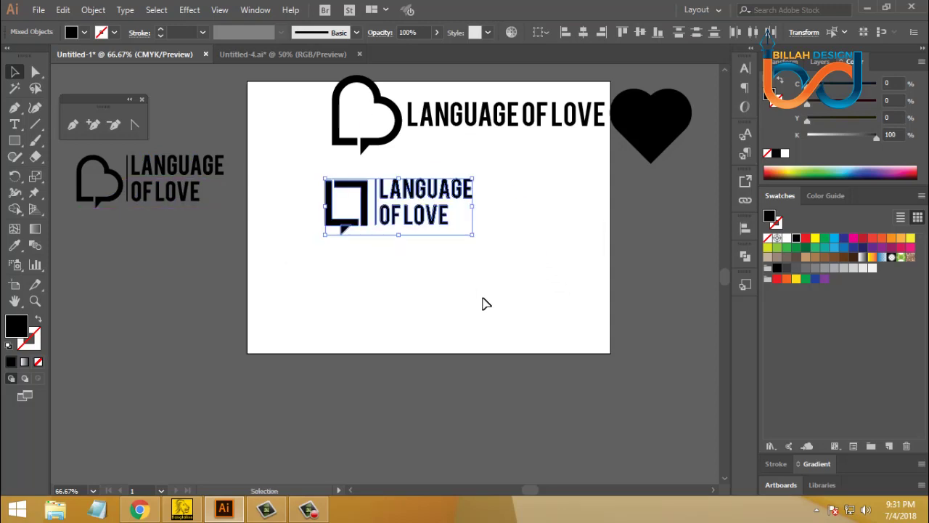
{"action": "left_click", "coordinate": [485, 306]}
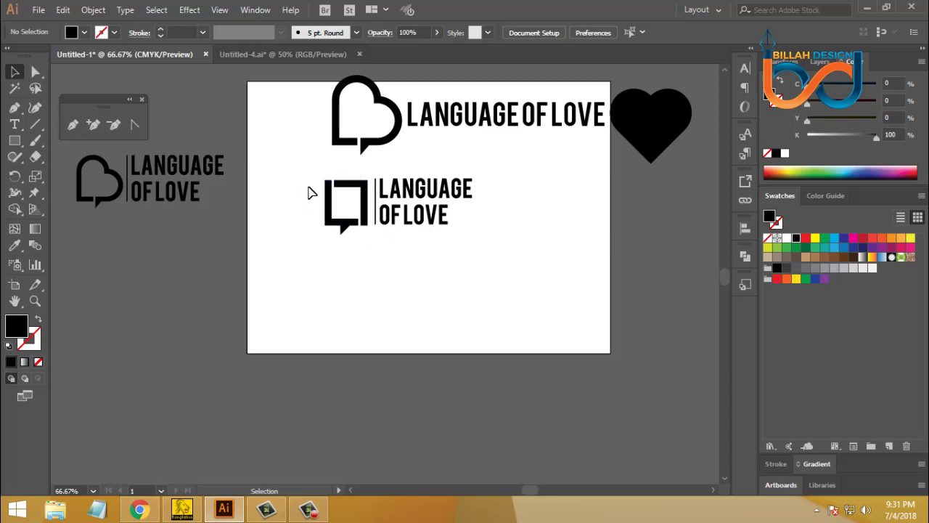
Duplicate the square-bubble logo and place the copy below the original
{"action": "mouse_move", "coordinate": [297, 172]}
{"action": "left_mouse_down"}
{"action": "mouse_move", "coordinate": [427, 226]}
{"action": "mouse_move", "coordinate": [433, 310]}
{"action": "left_mouse_up"}
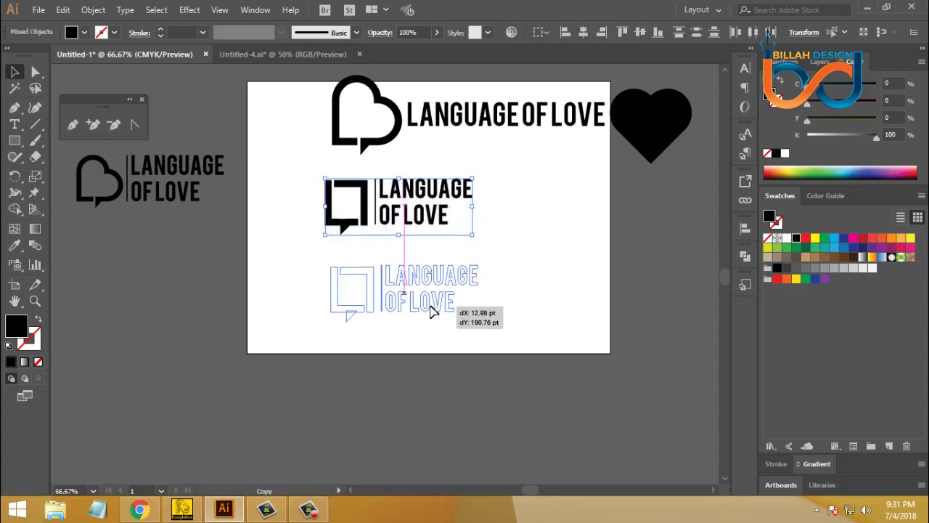
{"action": "left_click", "coordinate": [532, 301]}
{"action": "key", "text": "ctrl+plus"}
{"action": "key", "text": "ctrl+plus"}
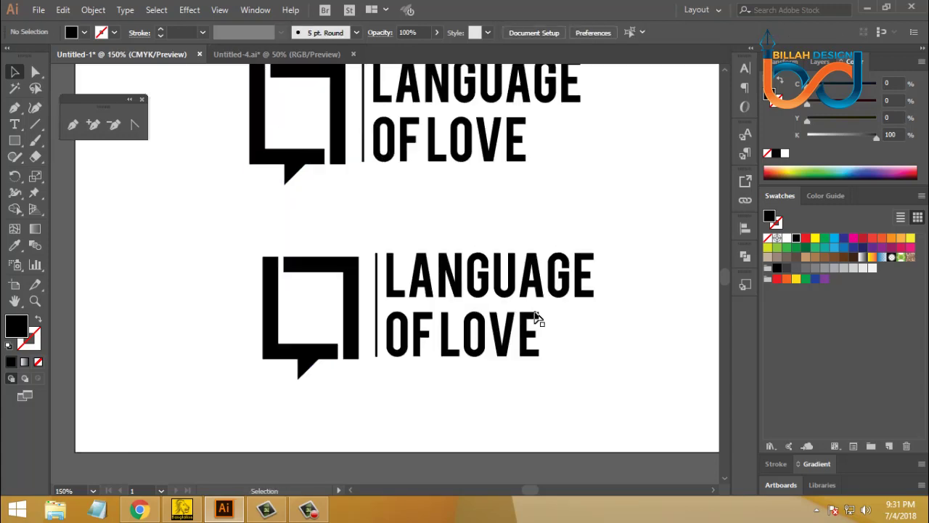
Inspect the bottom copy's square frame, then bring the solid black heart onto the artboard
{"action": "left_click", "coordinate": [298, 259]}
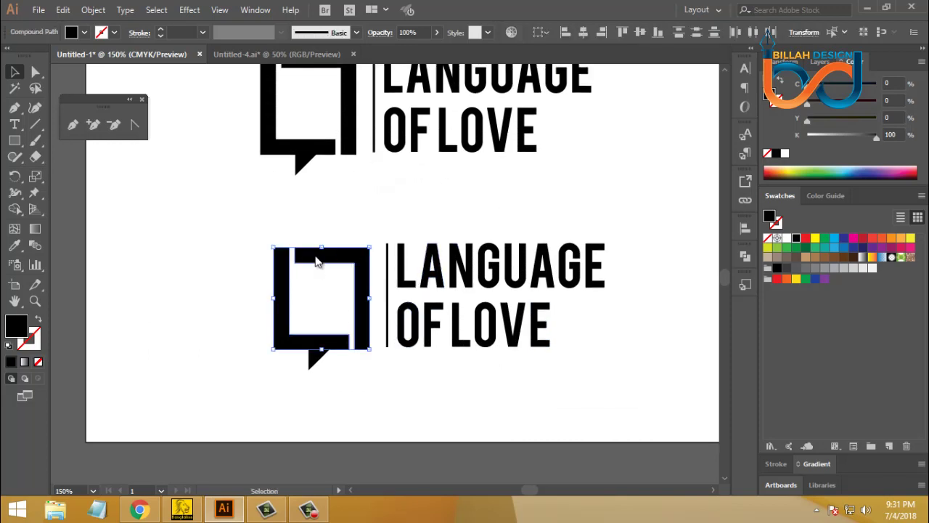
{"action": "right_click", "coordinate": [317, 261]}
{"action": "left_click", "coordinate": [230, 235]}
{"action": "left_click", "coordinate": [331, 291]}
{"action": "key", "text": "a"}
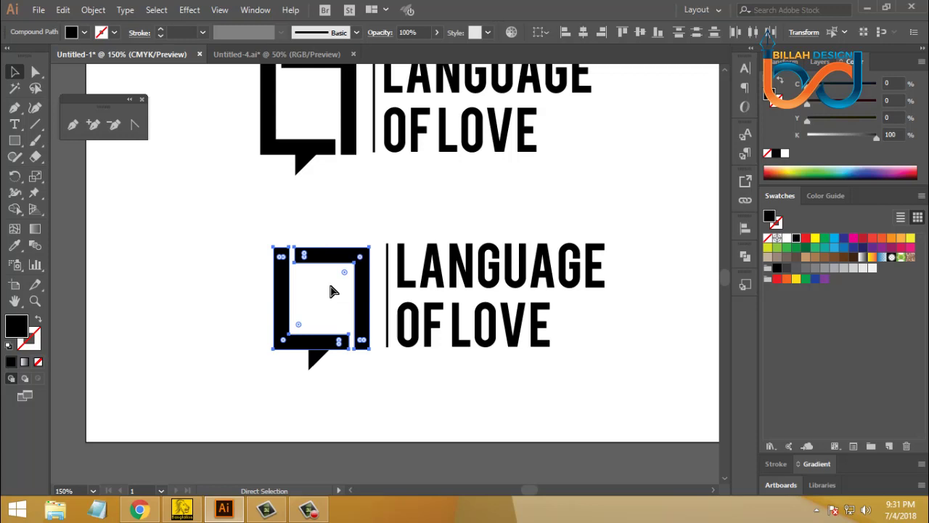
{"action": "left_click", "coordinate": [535, 387]}
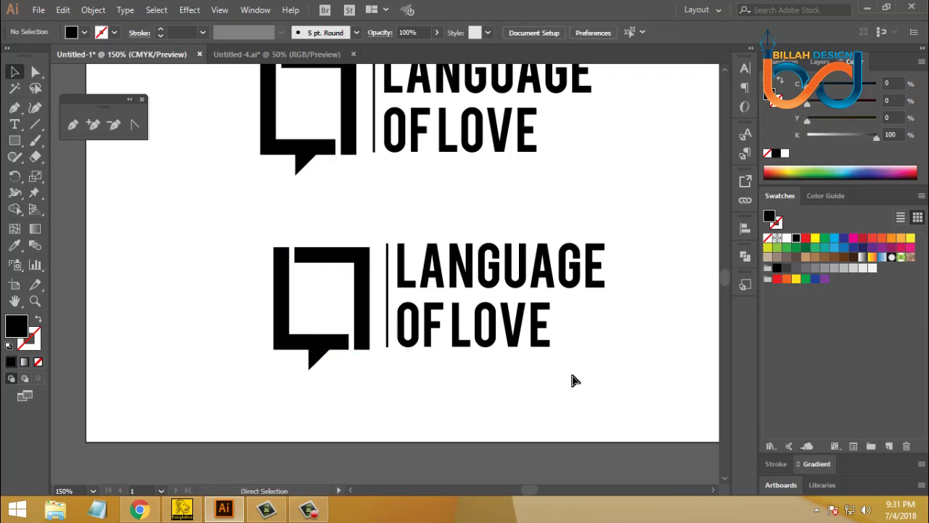
{"action": "key", "text": "ctrl+minus"}
{"action": "key", "text": "ctrl+minus"}
{"action": "left_click_drag", "start_coordinate": [656, 120], "coordinate": [552, 237]}
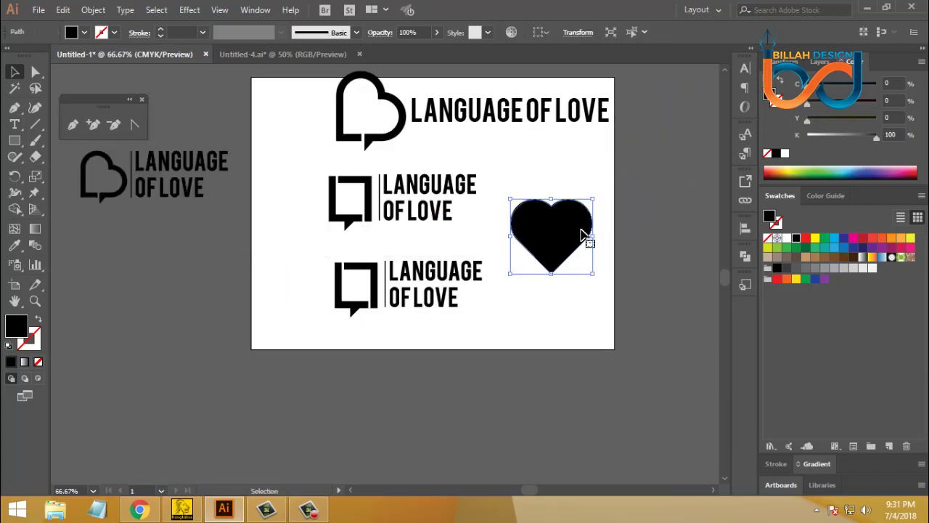
Shrink the black heart and place it inside the bottom logo's square frame
{"action": "mouse_move", "coordinate": [593, 204]}
{"action": "left_mouse_down"}
{"action": "mouse_move", "coordinate": [376, 298]}
{"action": "mouse_move", "coordinate": [356, 285]}
{"action": "left_mouse_up"}
{"action": "left_click", "coordinate": [589, 305]}
{"action": "left_click", "coordinate": [442, 353]}
{"action": "key", "text": "ctrl+plus"}
{"action": "key", "text": "ctrl+plus"}
{"action": "key", "text": "ctrl+plus"}
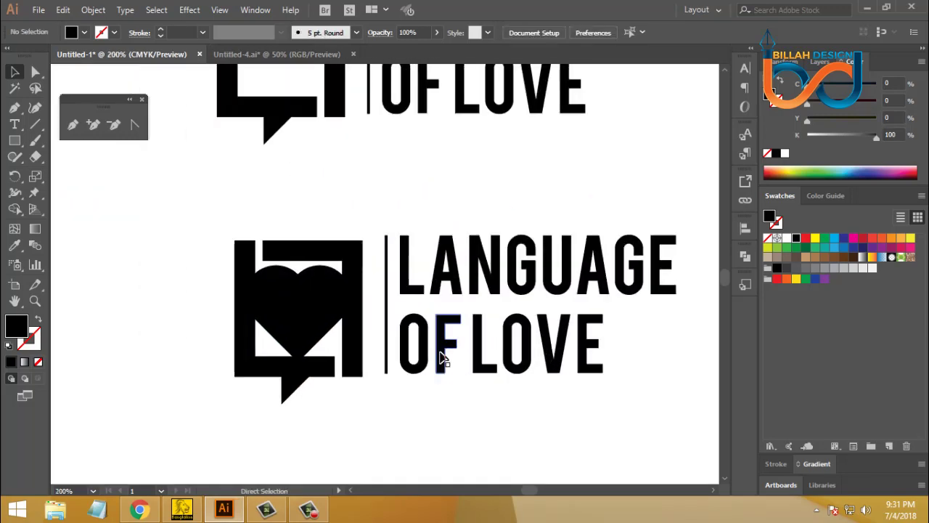
{"action": "left_click_drag", "start_coordinate": [375, 400], "coordinate": [430, 388]}
{"action": "left_click", "coordinate": [371, 299]}
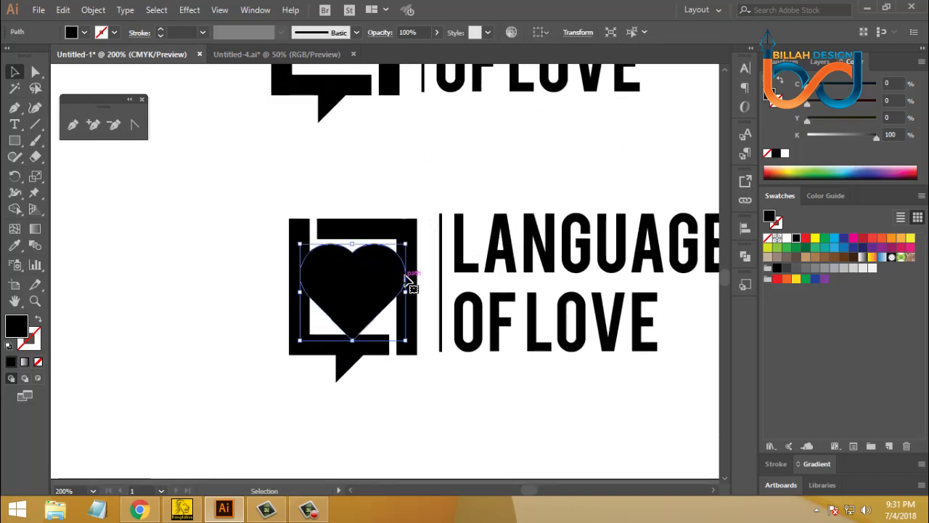
{"action": "left_click_drag", "start_coordinate": [408, 244], "coordinate": [392, 257]}
Centre the heart horizontally and vertically within the square frame
{"action": "left_click", "coordinate": [459, 417]}
{"action": "left_click", "coordinate": [373, 317]}
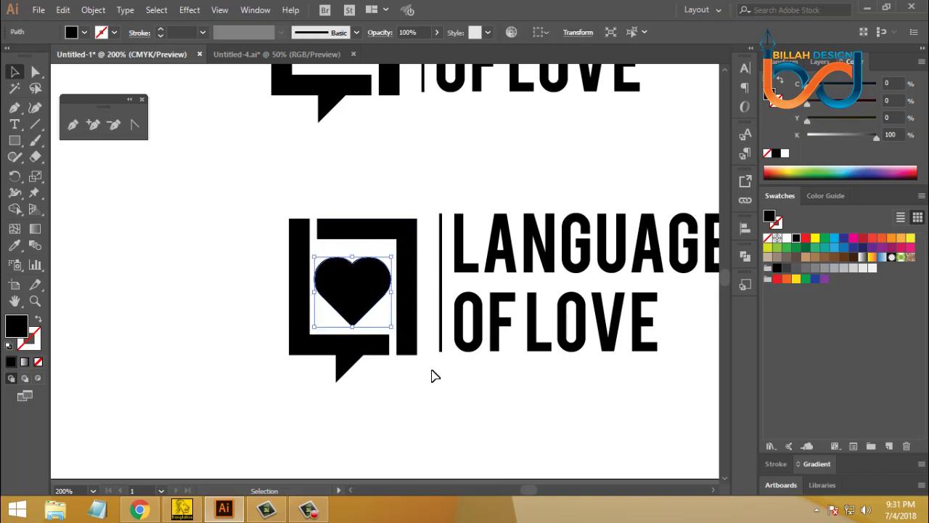
{"action": "left_click", "coordinate": [459, 400]}
{"action": "mouse_move", "coordinate": [274, 188]}
{"action": "left_mouse_down"}
{"action": "mouse_move", "coordinate": [356, 265]}
{"action": "mouse_move", "coordinate": [403, 290]}
{"action": "left_mouse_up"}
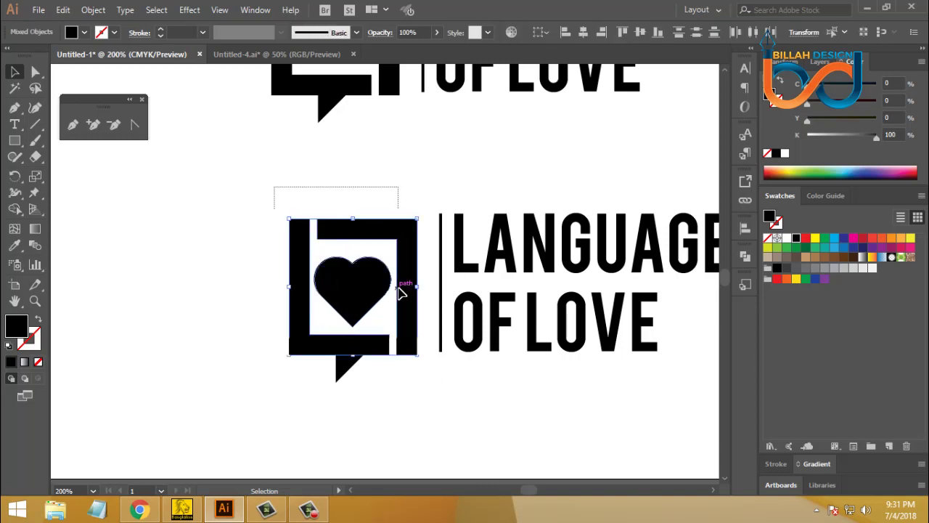
{"action": "left_click", "coordinate": [584, 33]}
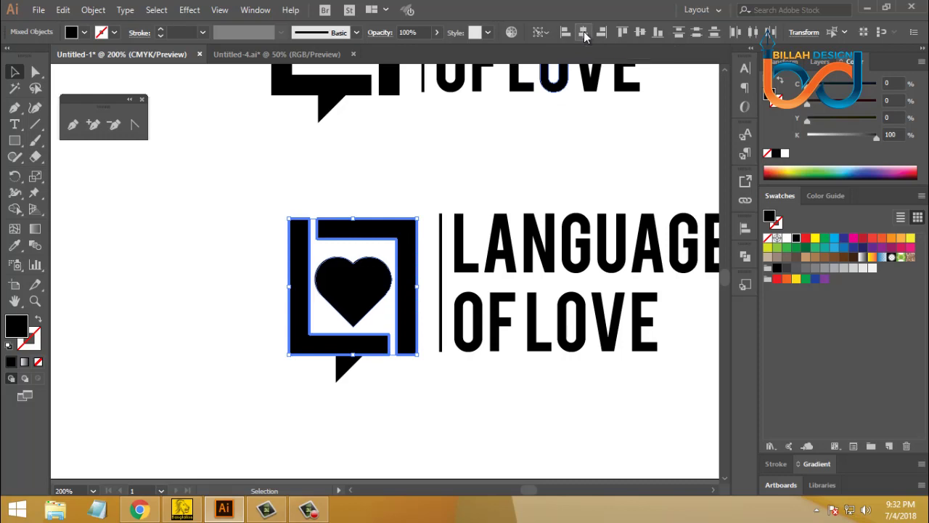
{"action": "left_click", "coordinate": [640, 33]}
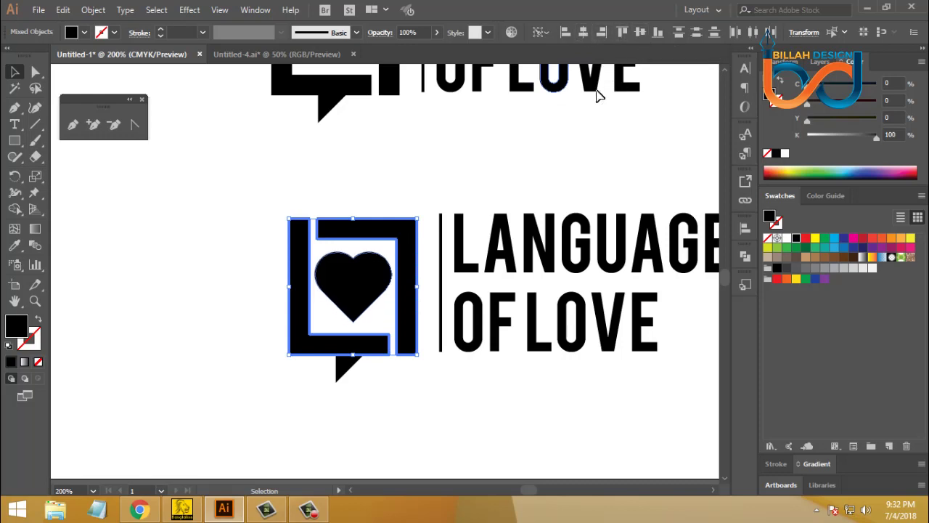
{"action": "left_click", "coordinate": [468, 141]}
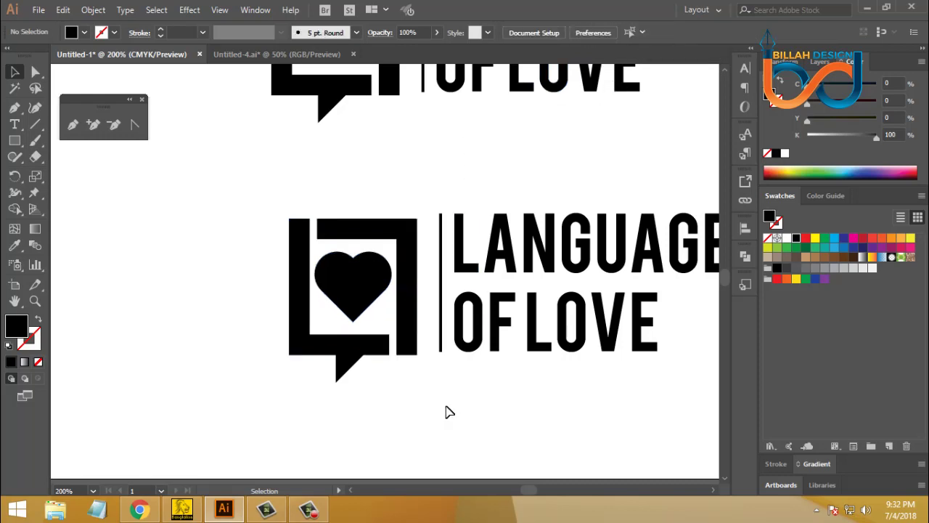
Check the heart's placement and reframe the view on the logos
{"action": "left_click", "coordinate": [365, 311]}
{"action": "left_click", "coordinate": [493, 438]}
{"action": "key", "text": "ctrl+minus"}
{"action": "key", "text": "ctrl+minus"}
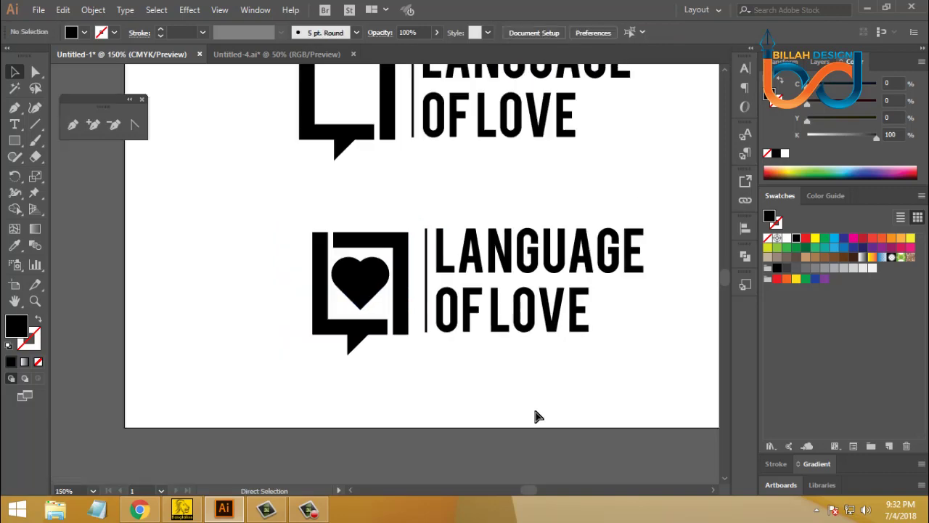
{"action": "key", "text": "ctrl+minus"}
{"action": "key", "text": "ctrl+Tab"}
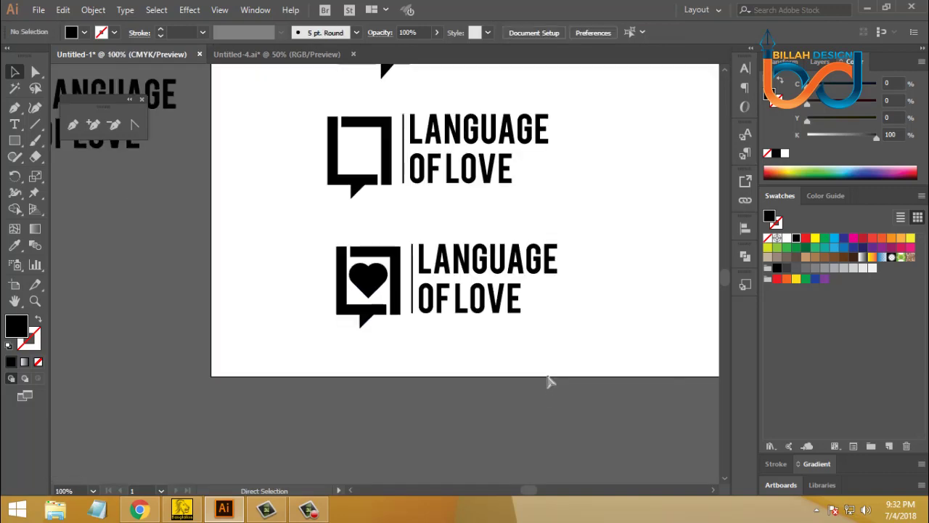
{"action": "key", "text": "ctrl+Tab"}
{"action": "left_click_drag", "start_coordinate": [542, 317], "coordinate": [550, 330]}
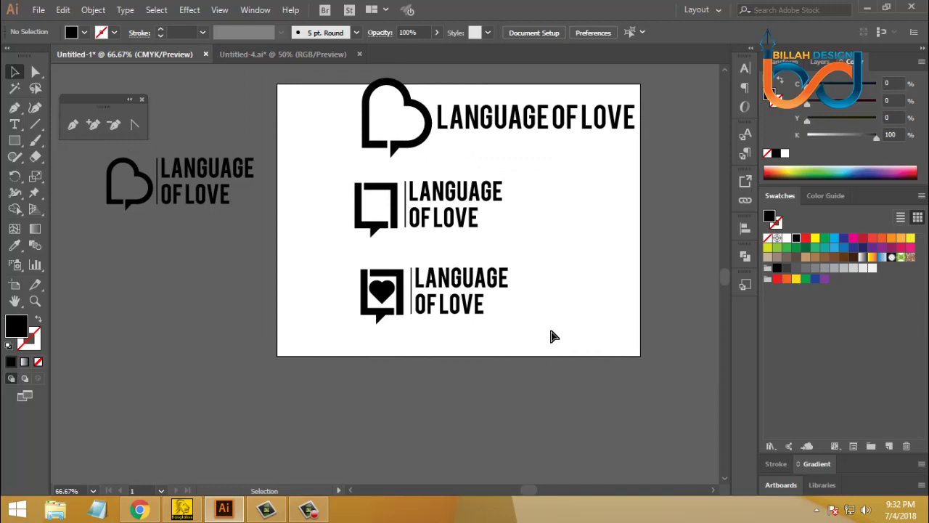
{"action": "key", "text": "ctrl+plus"}
{"action": "key", "text": "ctrl+plus"}
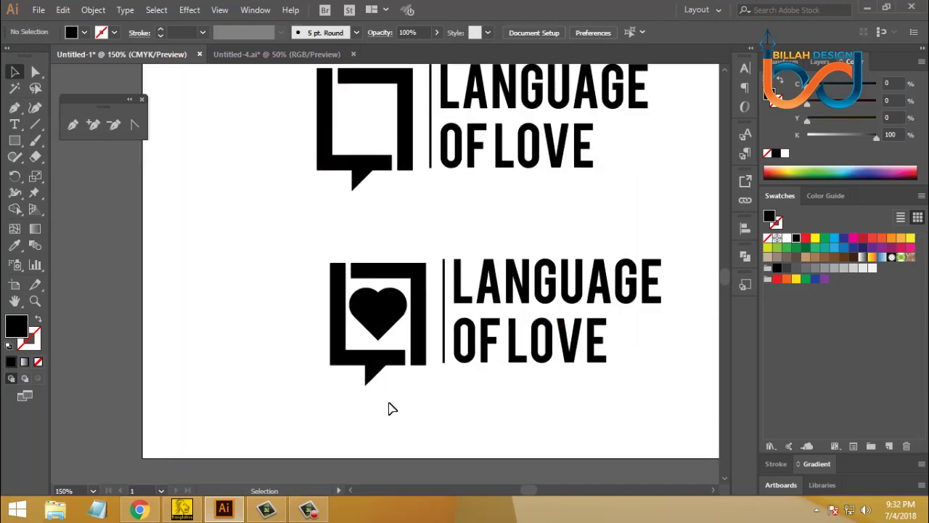
Merge the lower logo's square frame and bubble tail into one shape with Unite
{"action": "left_click", "coordinate": [366, 418]}
{"action": "left_click_drag", "start_coordinate": [385, 370], "coordinate": [453, 380]}
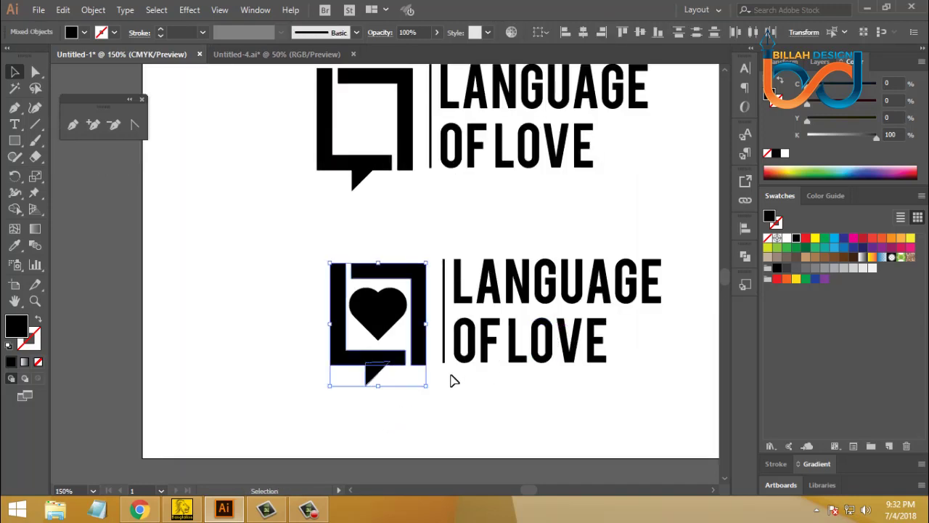
{"action": "left_click", "coordinate": [746, 255]}
{"action": "left_click", "coordinate": [608, 285]}
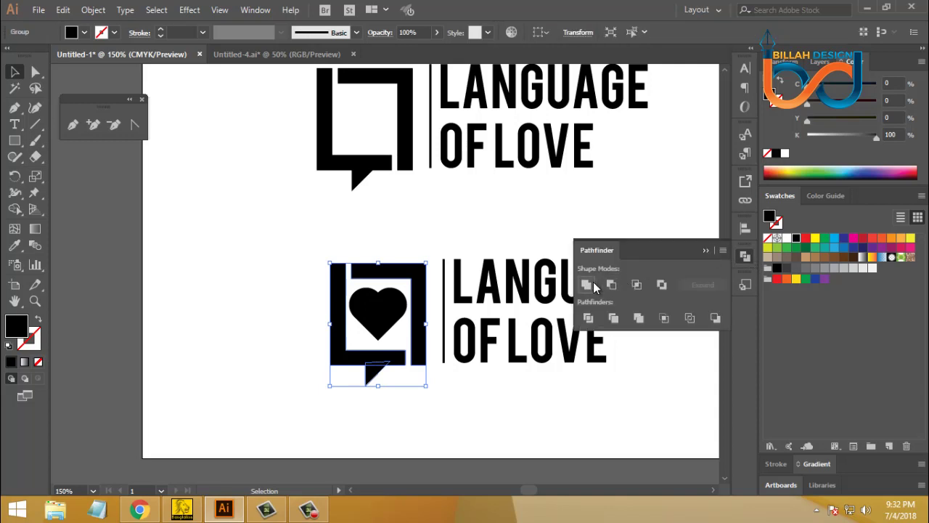
{"action": "left_click", "coordinate": [745, 255]}
{"action": "left_click", "coordinate": [512, 398]}
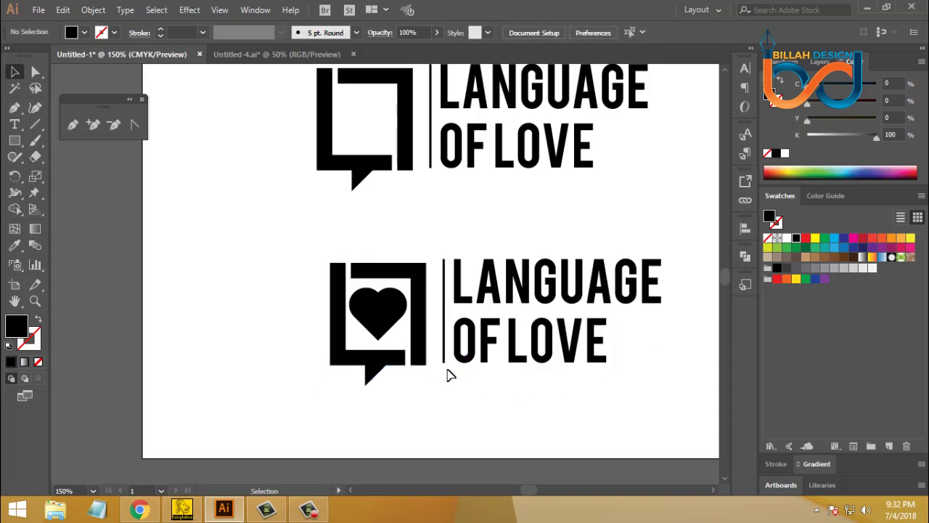
Try top-aligning the heart logo's parts, then undo that alignment
{"action": "scroll", "coordinate": [467, 393], "scroll_direction": "right", "scroll_amount": 2}
{"action": "left_click_drag", "start_coordinate": [389, 237], "coordinate": [627, 373]}
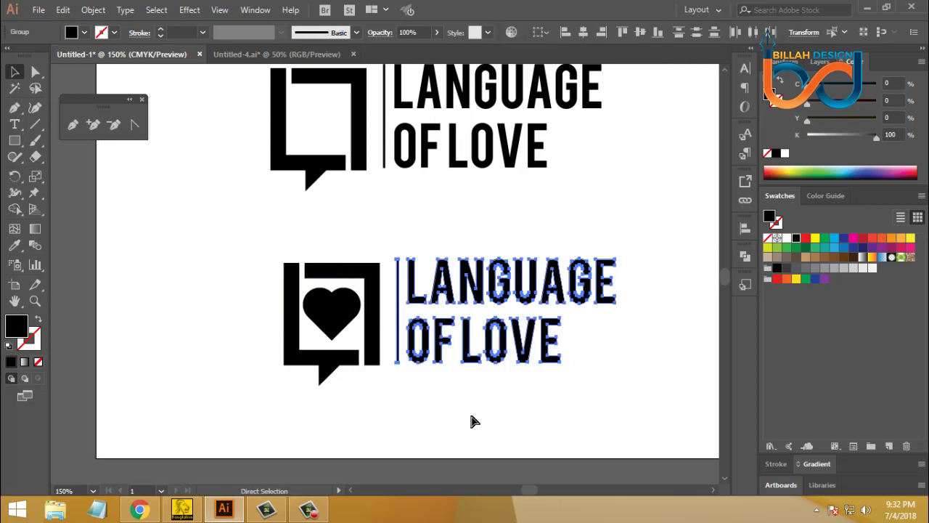
{"action": "key", "text": "v"}
{"action": "left_click", "coordinate": [486, 421]}
{"action": "mouse_move", "coordinate": [272, 214]}
{"action": "left_mouse_down"}
{"action": "mouse_move", "coordinate": [457, 327]}
{"action": "mouse_move", "coordinate": [504, 344]}
{"action": "left_mouse_up"}
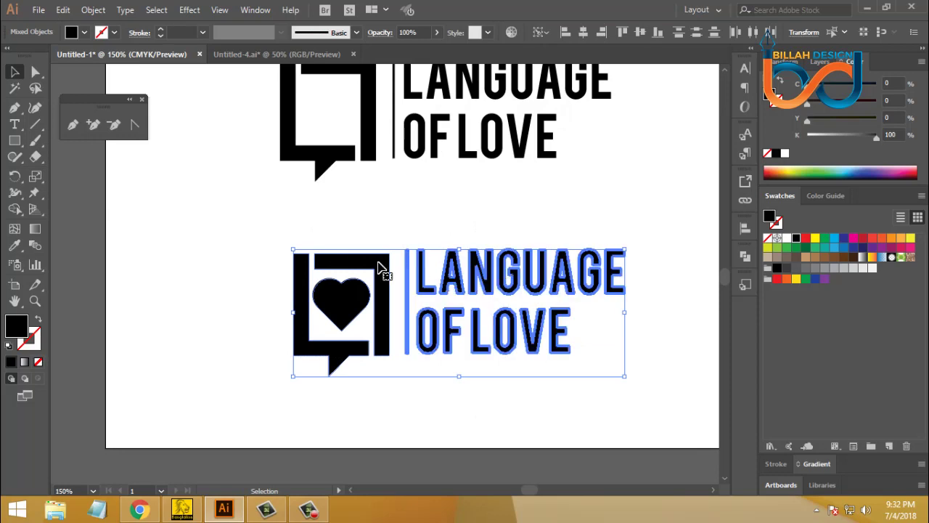
{"action": "left_click", "coordinate": [625, 33]}
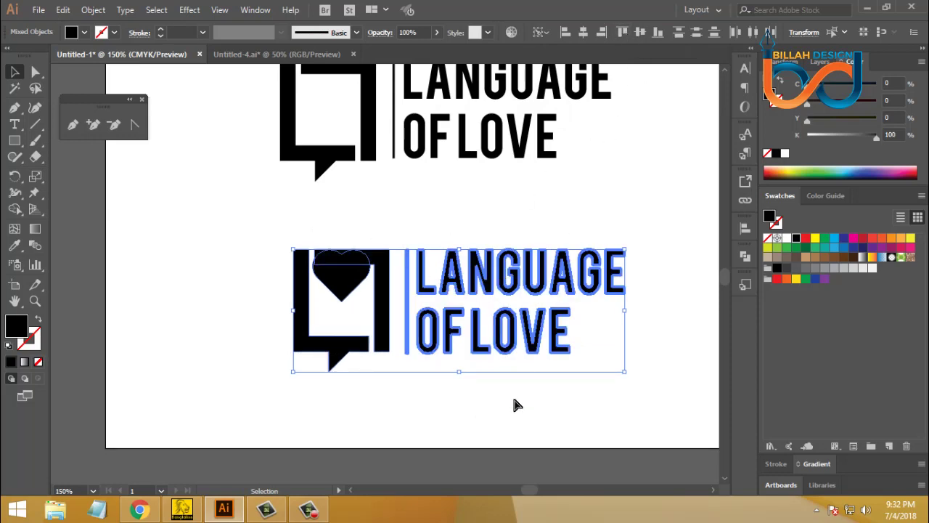
{"action": "key", "text": "ctrl+z"}
{"action": "left_click", "coordinate": [516, 422]}
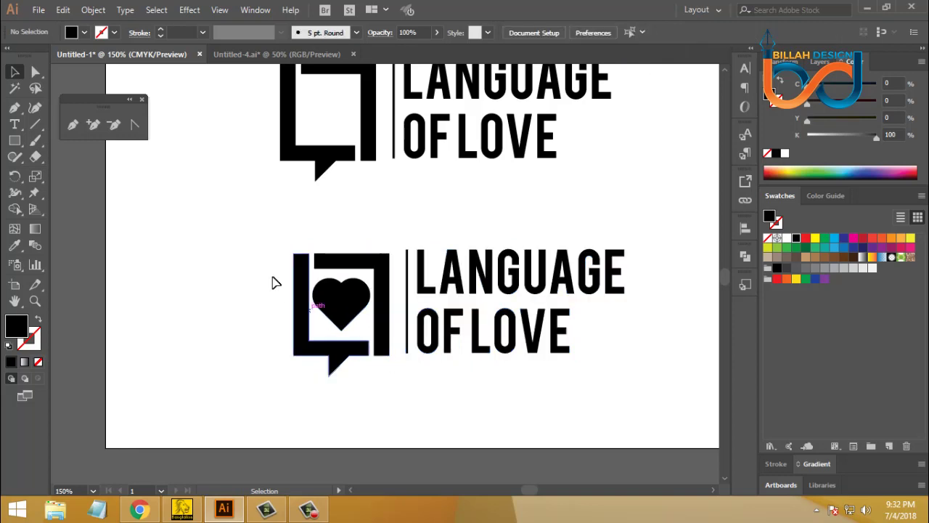
Top-align the lower logo's icon with its LANGUAGE OF LOVE text
{"action": "key", "text": "a"}
{"action": "left_click_drag", "start_coordinate": [258, 230], "coordinate": [389, 385]}
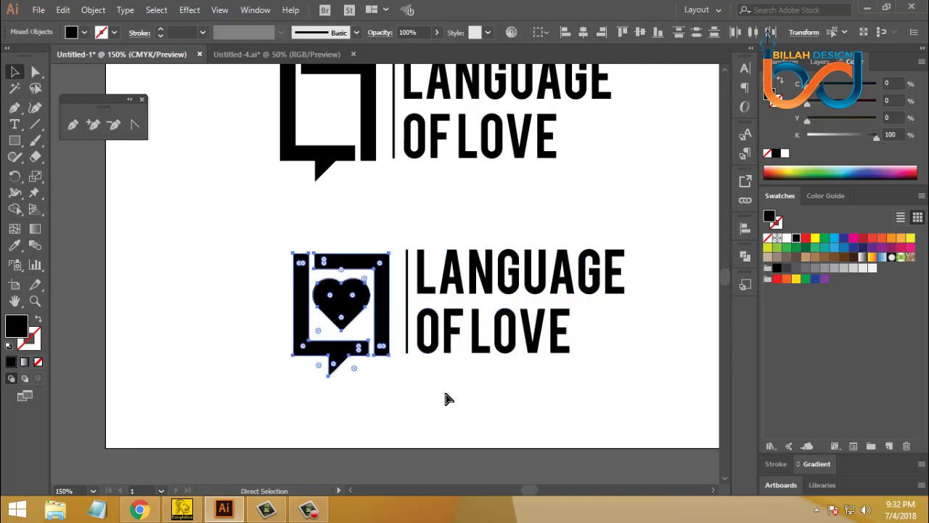
{"action": "key", "text": "v"}
{"action": "left_click", "coordinate": [463, 398]}
{"action": "left_click_drag", "start_coordinate": [266, 231], "coordinate": [533, 377]}
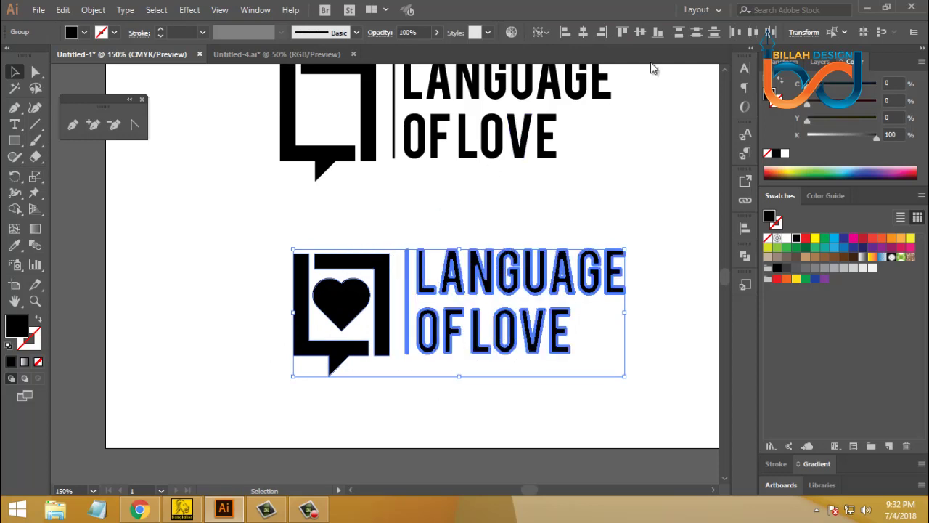
{"action": "left_click", "coordinate": [623, 33]}
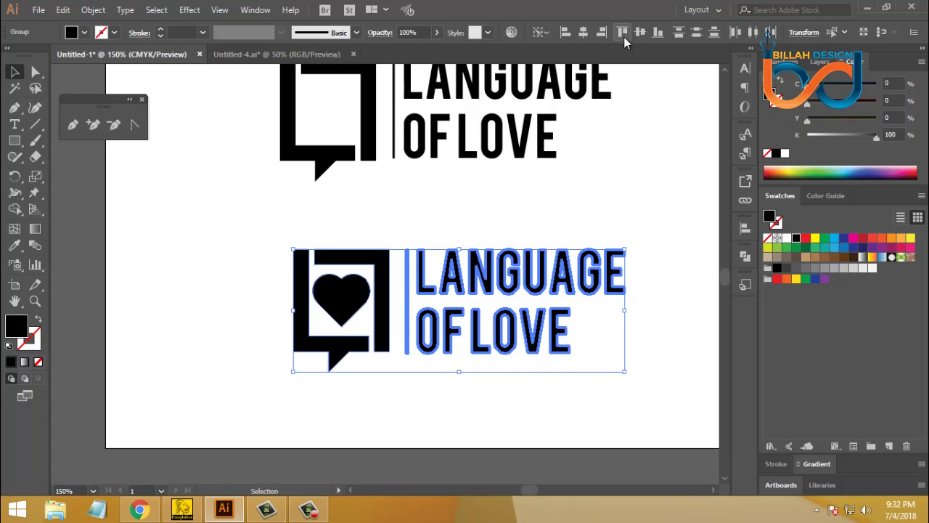
{"action": "left_click", "coordinate": [458, 423]}
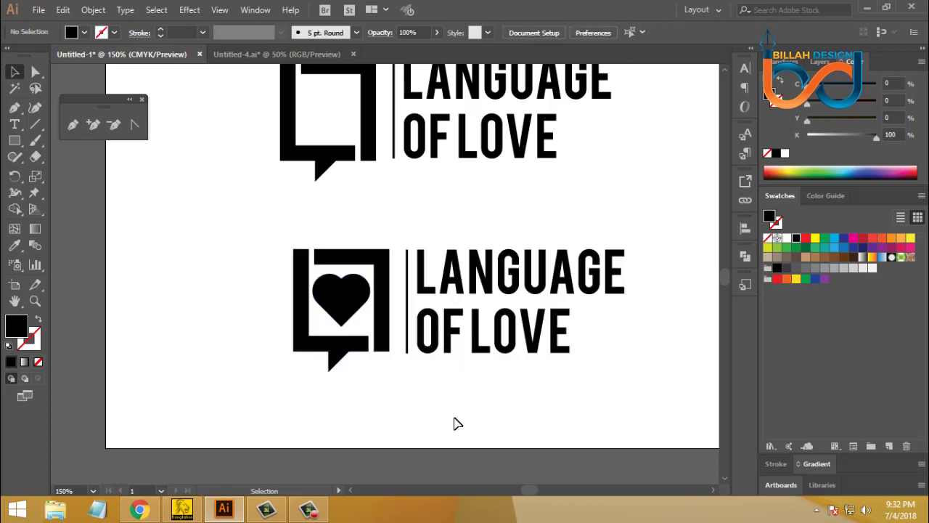
Slightly adjust the heart icon's height
{"action": "left_click", "coordinate": [382, 351]}
{"action": "left_click_drag", "start_coordinate": [344, 374], "coordinate": [344, 377]}
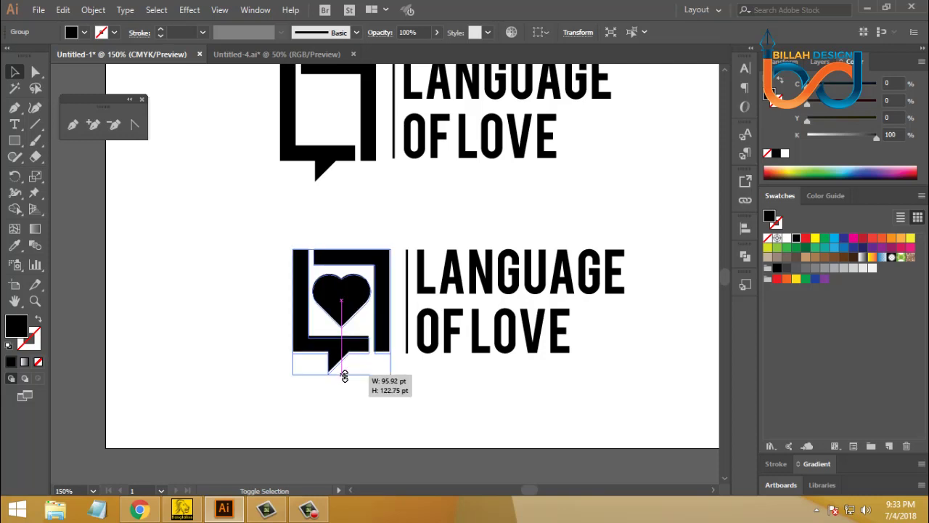
{"action": "left_click_drag", "start_coordinate": [344, 376], "coordinate": [344, 374]}
{"action": "left_click", "coordinate": [510, 405]}
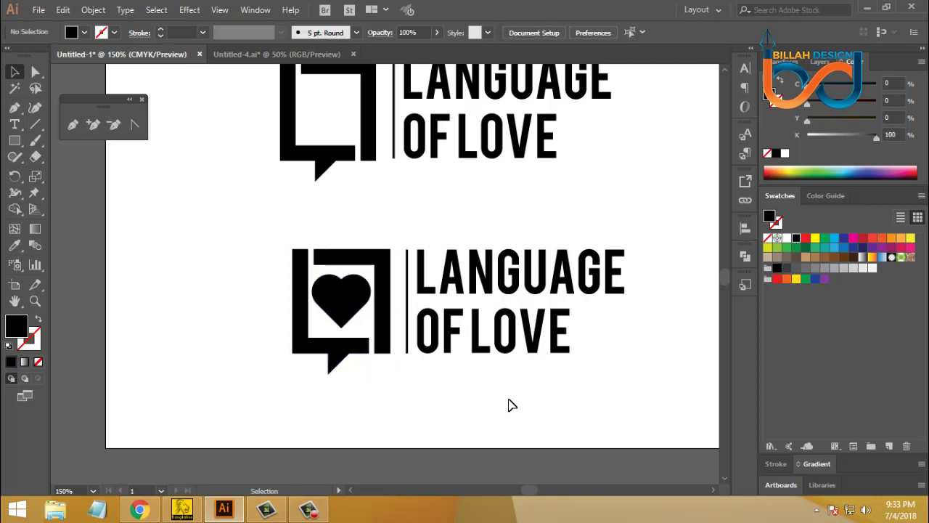
Nudge the LANGUAGE OF LOVE text one step left toward the icon
{"action": "left_click", "coordinate": [446, 271]}
{"action": "left_click", "coordinate": [479, 403]}
{"action": "left_click", "coordinate": [446, 332]}
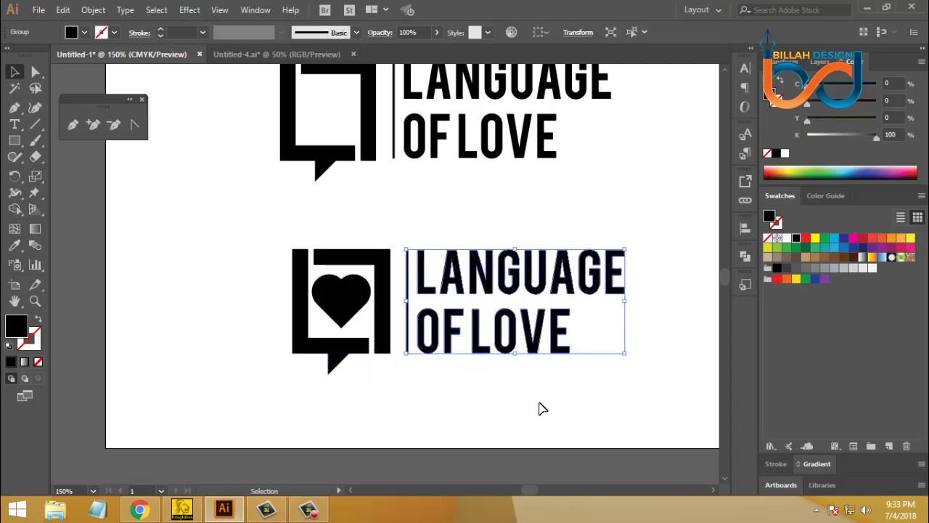
{"action": "key", "text": "Left"}
{"action": "key", "text": "Left"}
{"action": "key", "text": "Left"}
{"action": "key", "text": "Left"}
{"action": "key", "text": "Left"}
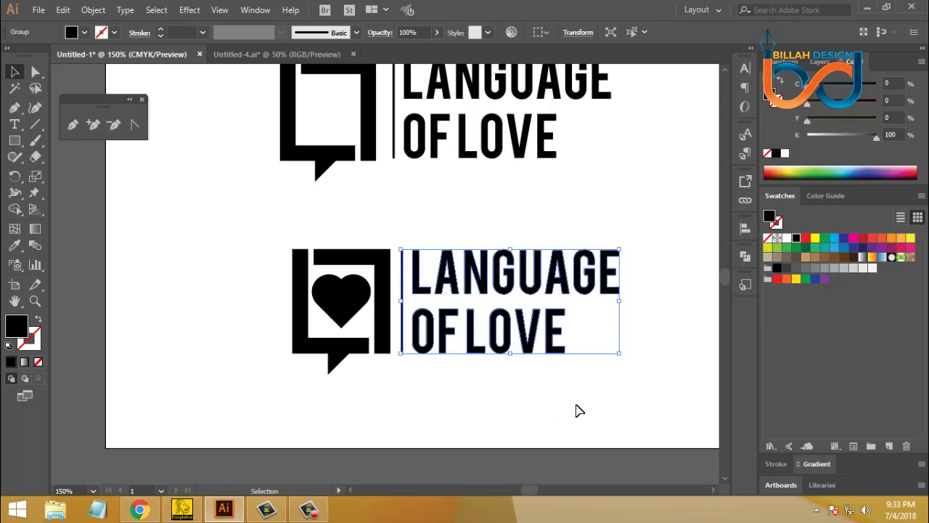
{"action": "left_click", "coordinate": [560, 299]}
{"action": "scroll", "coordinate": [537, 300], "scroll_direction": "up", "scroll_amount": 2}
{"action": "scroll", "coordinate": [369, 234], "scroll_direction": "up", "scroll_amount": 3}
Unite the middle logo's speech-bubble pieces into a single shape
{"action": "left_click", "coordinate": [369, 235]}
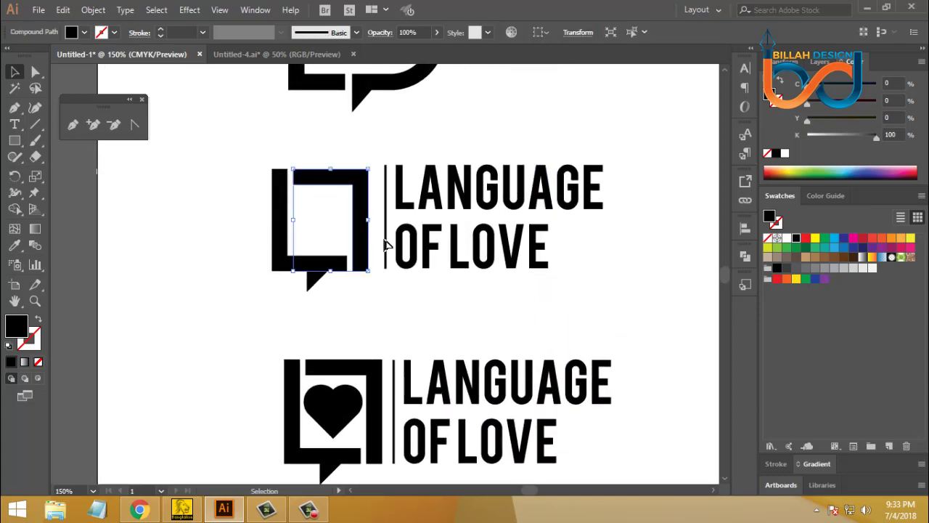
{"action": "left_click", "coordinate": [287, 208]}
{"action": "left_click_drag", "start_coordinate": [253, 149], "coordinate": [377, 293]}
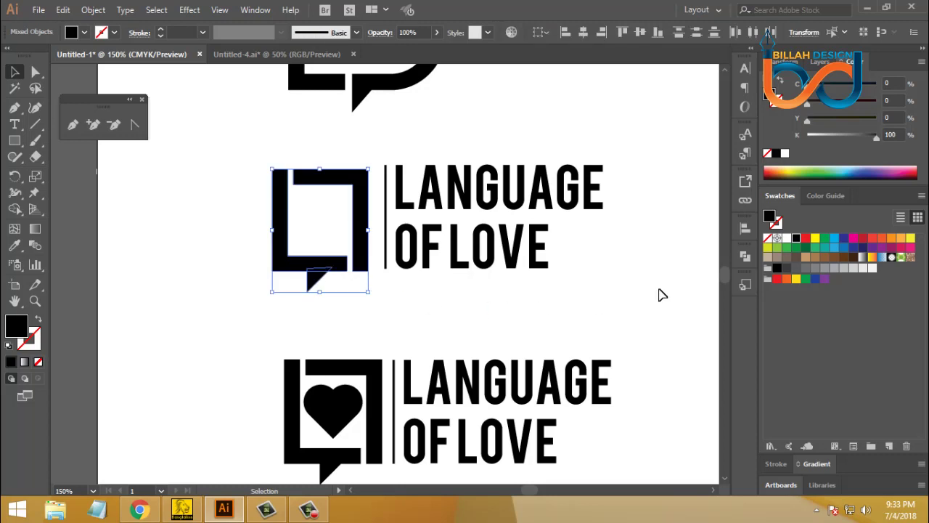
{"action": "left_click", "coordinate": [745, 256]}
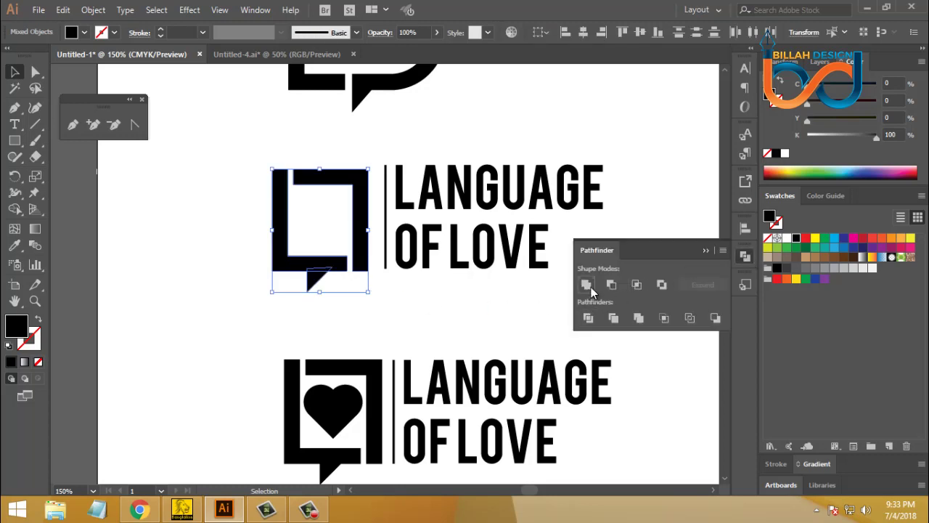
{"action": "left_click", "coordinate": [587, 284]}
{"action": "left_click", "coordinate": [745, 260]}
{"action": "left_click", "coordinate": [610, 290]}
Top-align the middle bubble icon with its LANGUAGE OF LOVE text
{"action": "left_click", "coordinate": [408, 180]}
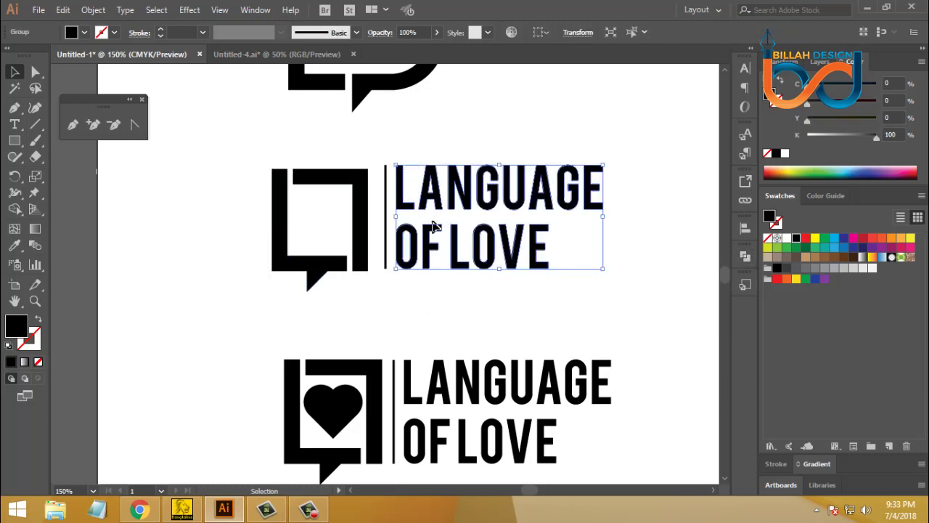
{"action": "left_click", "coordinate": [626, 226]}
{"action": "left_click_drag", "start_coordinate": [669, 139], "coordinate": [381, 298]}
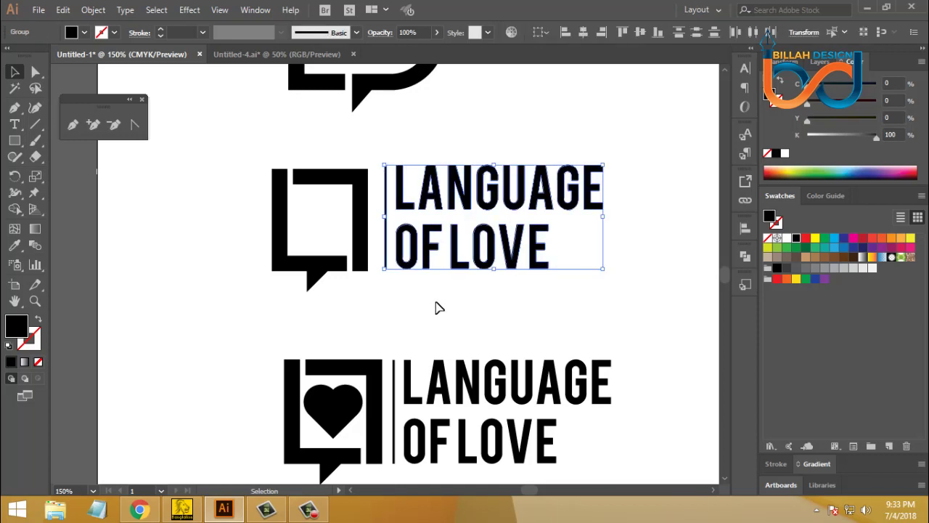
{"action": "left_click", "coordinate": [436, 308]}
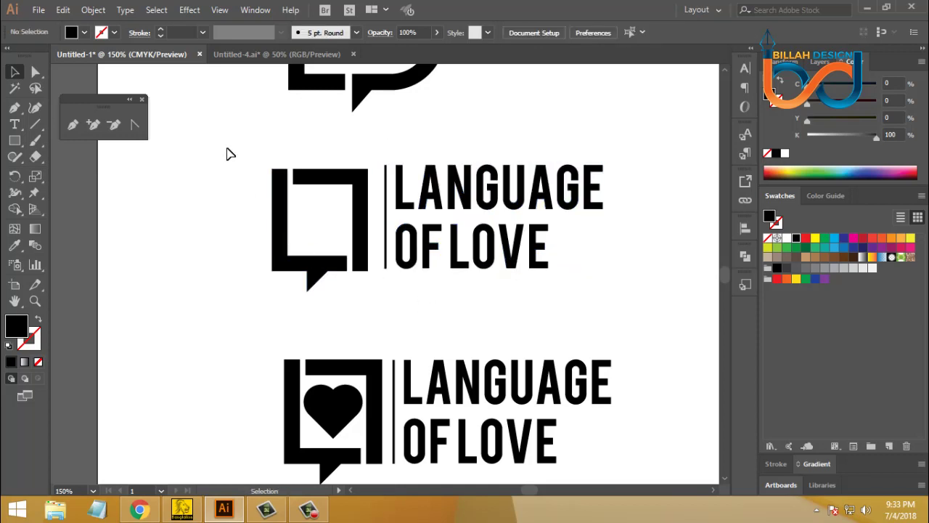
{"action": "mouse_move", "coordinate": [228, 152]}
{"action": "left_mouse_down"}
{"action": "mouse_move", "coordinate": [456, 223]}
{"action": "mouse_move", "coordinate": [436, 188]}
{"action": "left_mouse_up"}
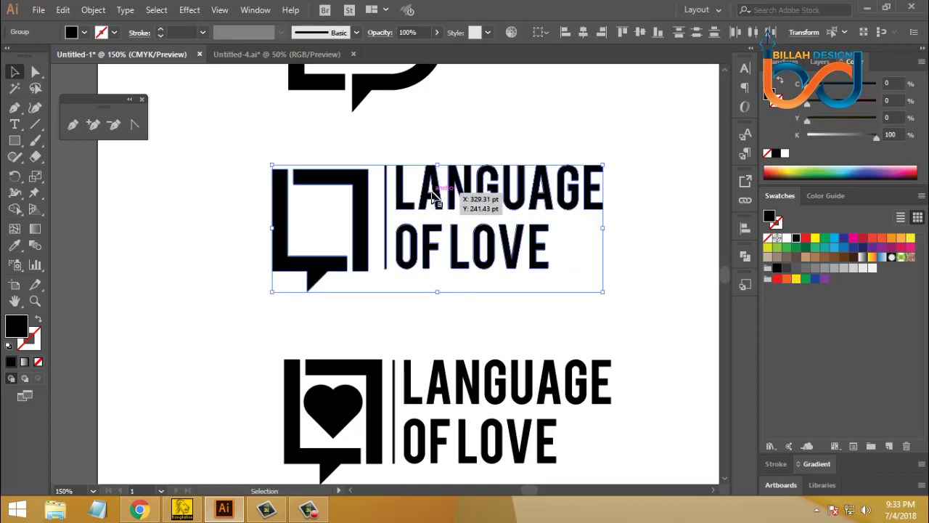
{"action": "left_click", "coordinate": [618, 32]}
{"action": "left_click", "coordinate": [656, 292]}
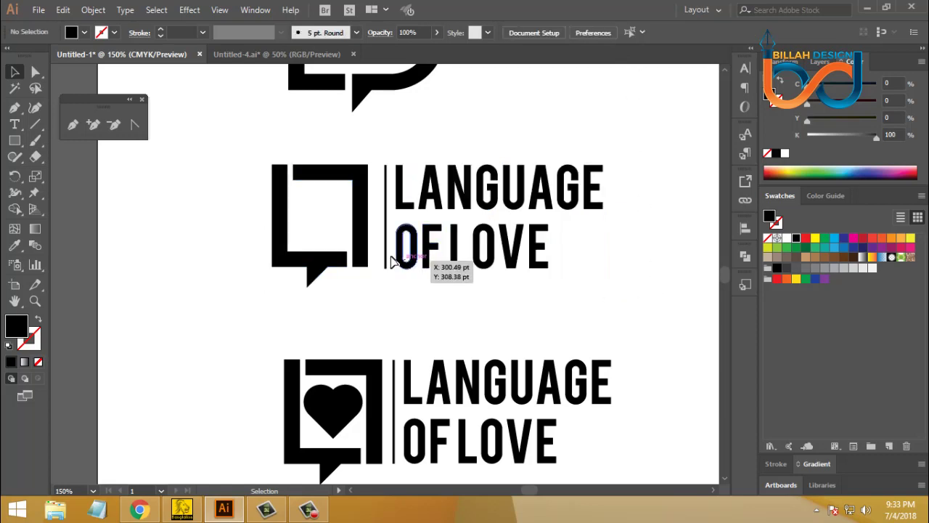
Enlarge the middle speech-bubble icon slightly and zoom out to the artboard
{"action": "left_click", "coordinate": [366, 254]}
{"action": "left_click_drag", "start_coordinate": [316, 286], "coordinate": [318, 291]}
{"action": "left_click", "coordinate": [507, 315]}
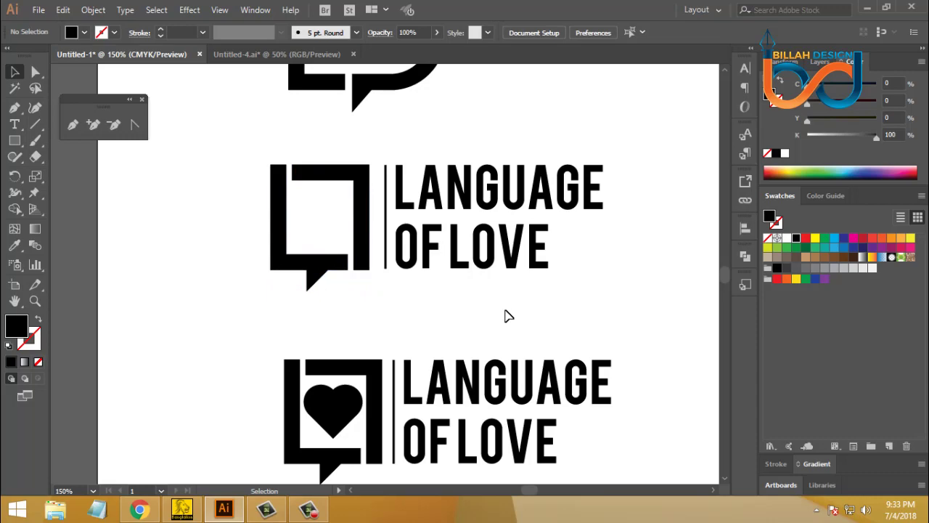
{"action": "key", "text": "ctrl+0"}
{"action": "key", "text": "ctrl+plus"}
{"action": "key", "text": "ctrl+plus"}
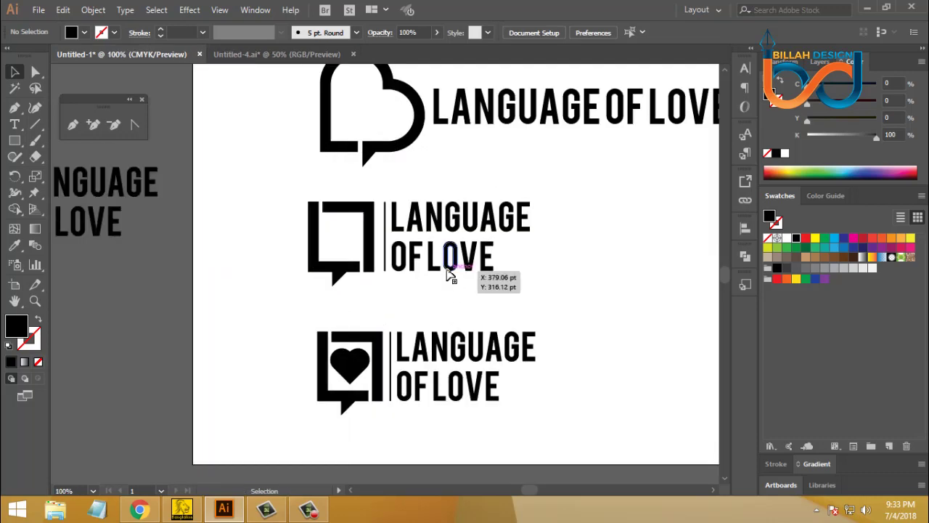
{"action": "left_click", "coordinate": [438, 268]}
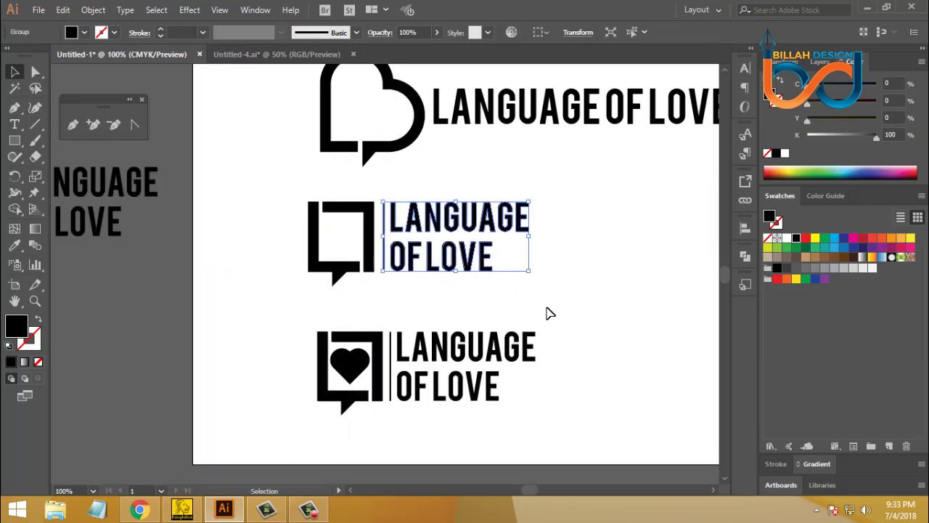
{"action": "left_click", "coordinate": [572, 317]}
{"action": "key", "text": "ctrl+minus"}
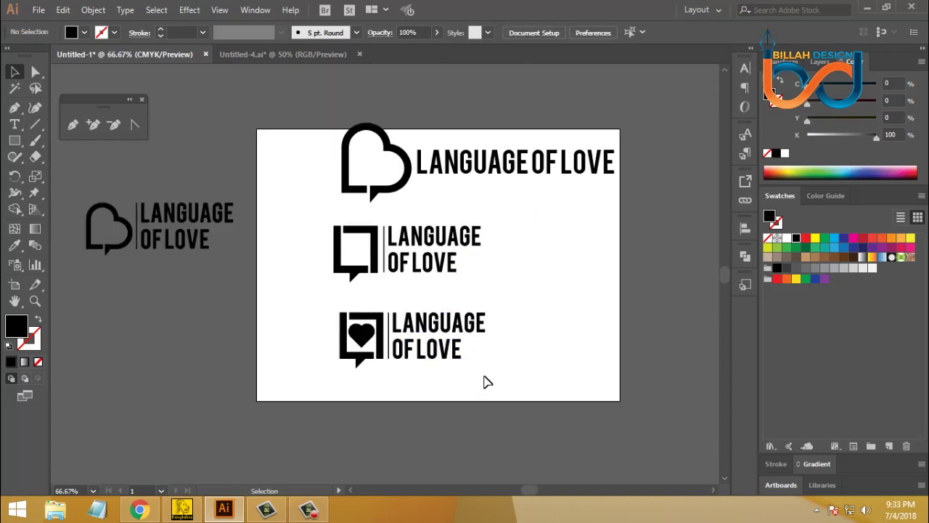
Group the second logo and reposition the second and third logos
{"action": "left_click_drag", "start_coordinate": [293, 310], "coordinate": [527, 394]}
{"action": "right_click", "coordinate": [439, 335]}
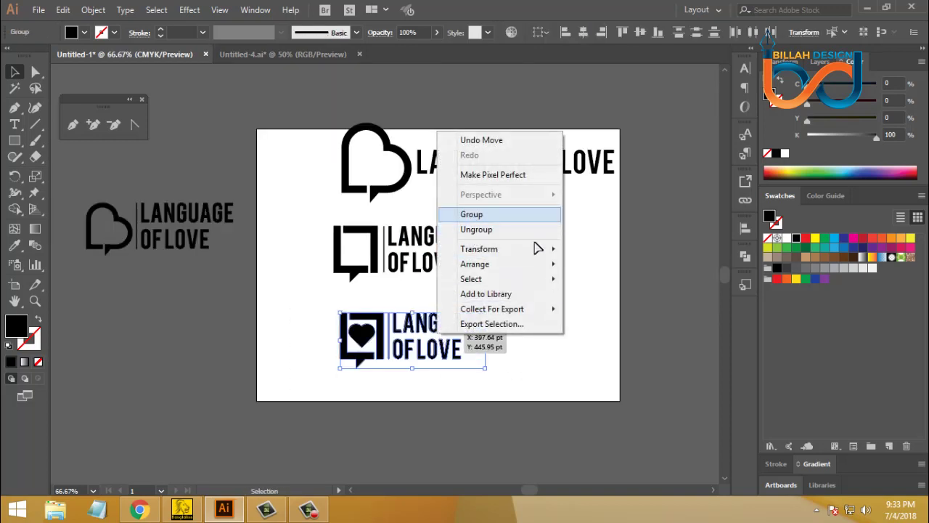
{"action": "mouse_move", "coordinate": [438, 328]}
{"action": "left_mouse_down"}
{"action": "mouse_move", "coordinate": [429, 347]}
{"action": "mouse_move", "coordinate": [408, 345]}
{"action": "left_mouse_up"}
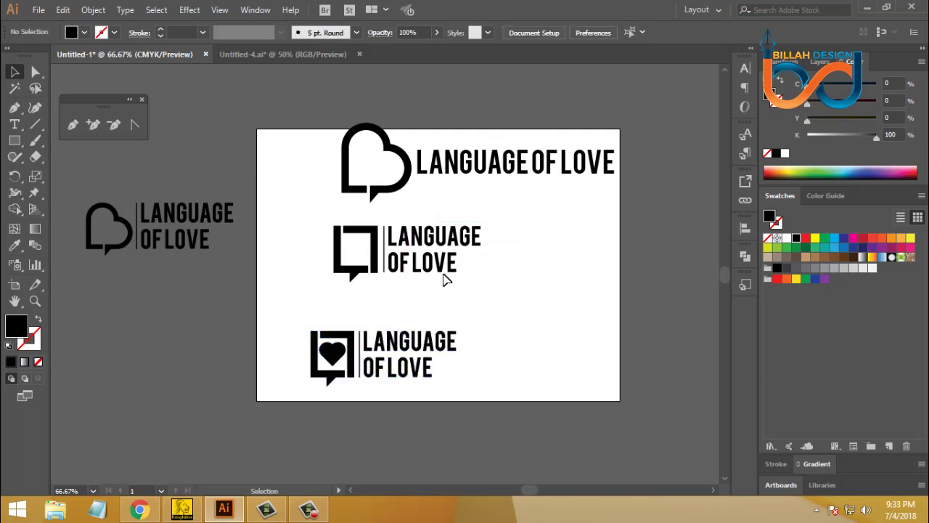
{"action": "left_click_drag", "start_coordinate": [524, 223], "coordinate": [328, 282]}
{"action": "right_click", "coordinate": [415, 246]}
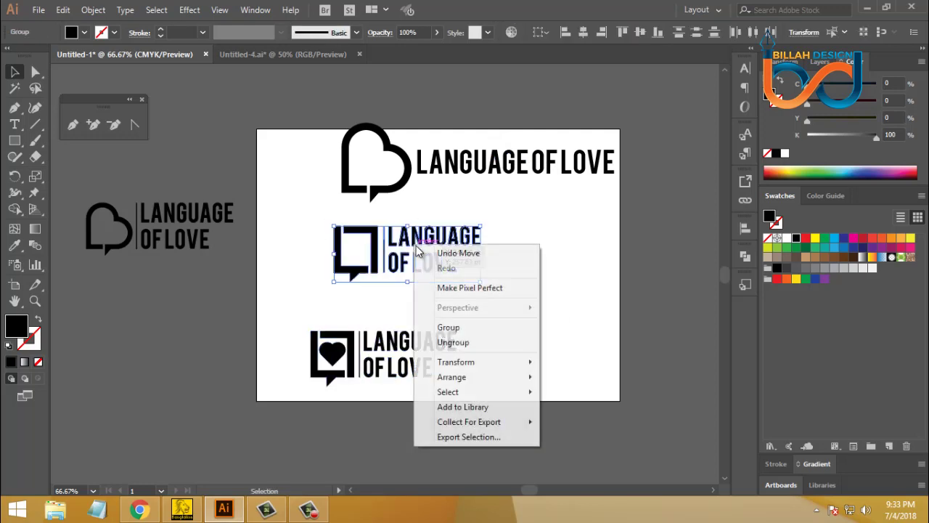
{"action": "left_click", "coordinate": [444, 328]}
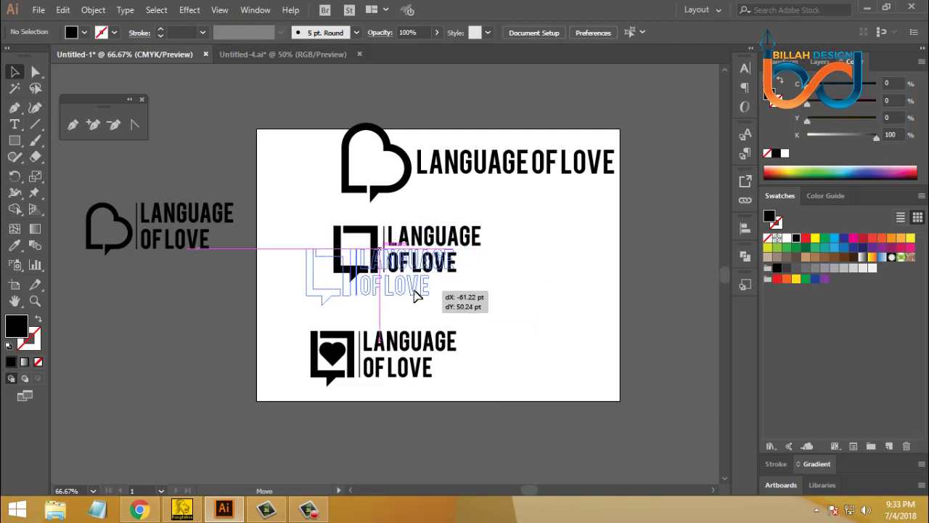
{"action": "left_click_drag", "start_coordinate": [437, 280], "coordinate": [470, 269]}
Replace the top logo with the grouped heart logo from beside the artboard
{"action": "left_click_drag", "start_coordinate": [458, 161], "coordinate": [602, 192]}
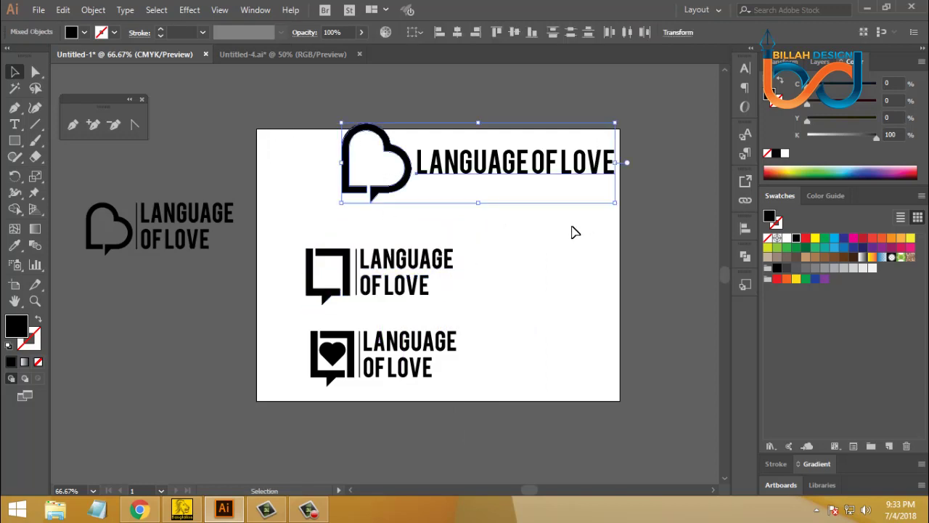
{"action": "key", "text": "Delete"}
{"action": "left_click_drag", "start_coordinate": [114, 269], "coordinate": [188, 223]}
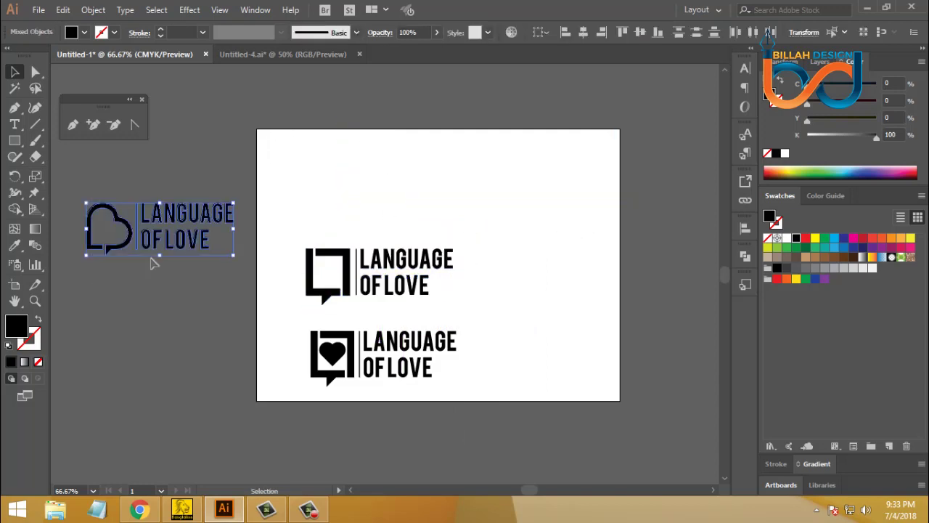
{"action": "right_click", "coordinate": [168, 241]}
{"action": "left_click", "coordinate": [202, 324]}
{"action": "left_click", "coordinate": [195, 275]}
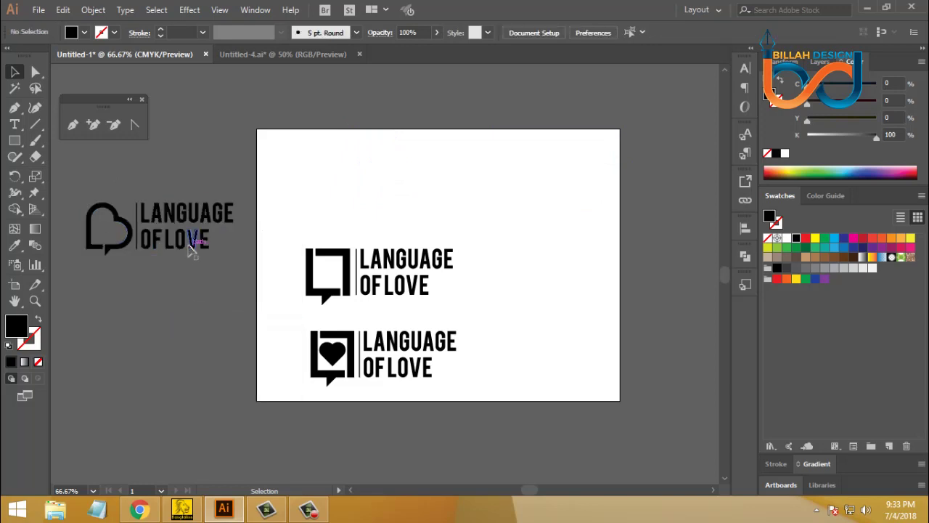
{"action": "left_click_drag", "start_coordinate": [195, 243], "coordinate": [416, 202]}
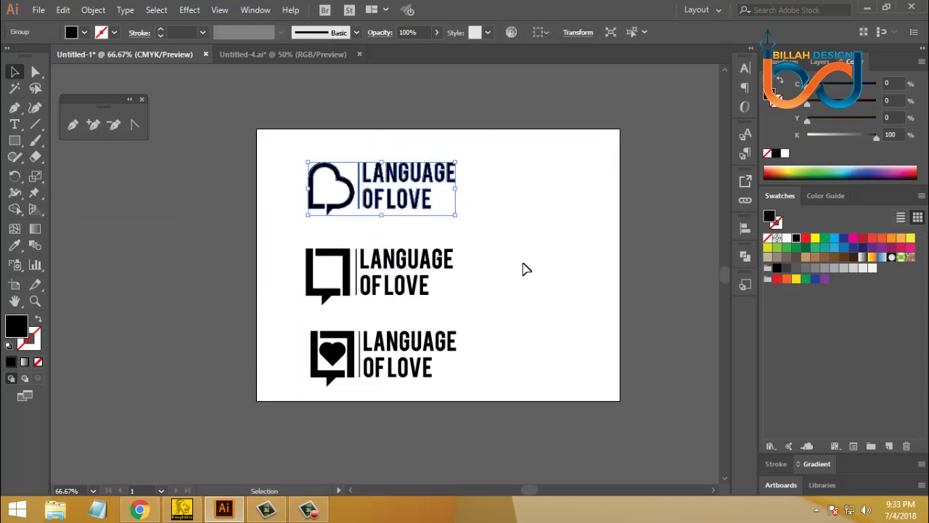
{"action": "left_click_drag", "start_coordinate": [517, 293], "coordinate": [519, 290]}
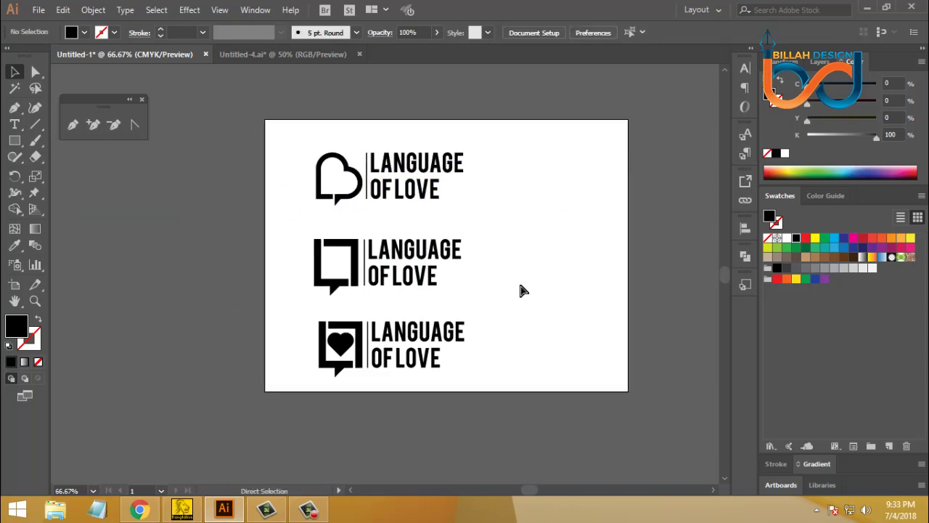
{"action": "left_click_drag", "start_coordinate": [436, 263], "coordinate": [473, 280]}
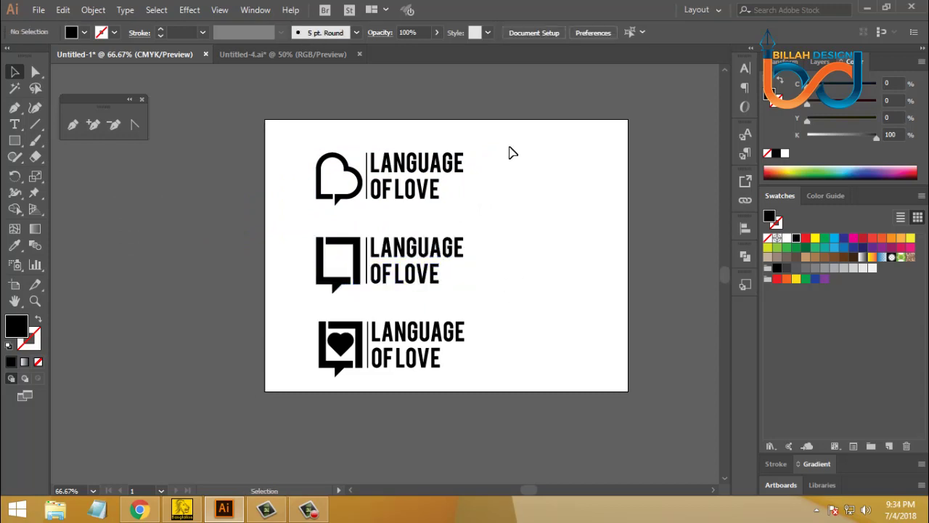
Left-align all three logos using the middle logo as key object
{"action": "left_click_drag", "start_coordinate": [508, 149], "coordinate": [390, 381]}
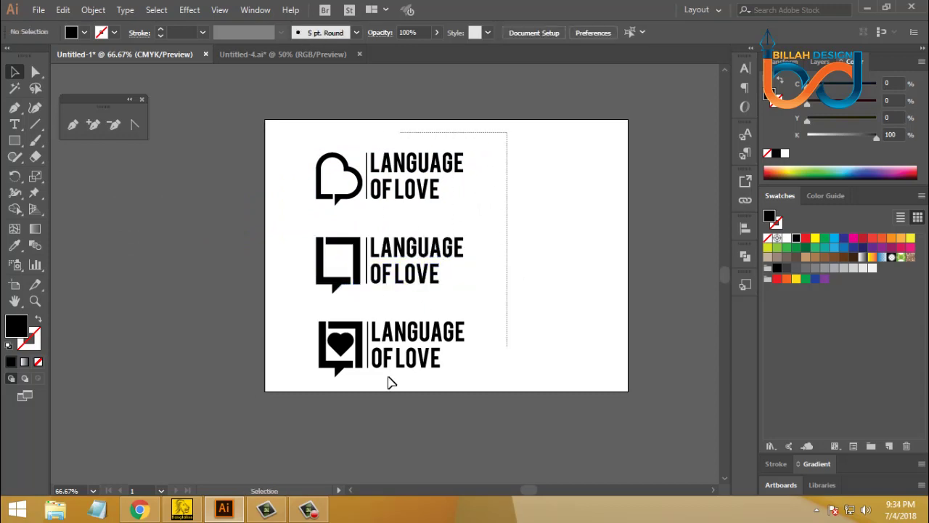
{"action": "left_click", "coordinate": [411, 248]}
{"action": "left_click", "coordinate": [563, 33]}
{"action": "left_click", "coordinate": [545, 287]}
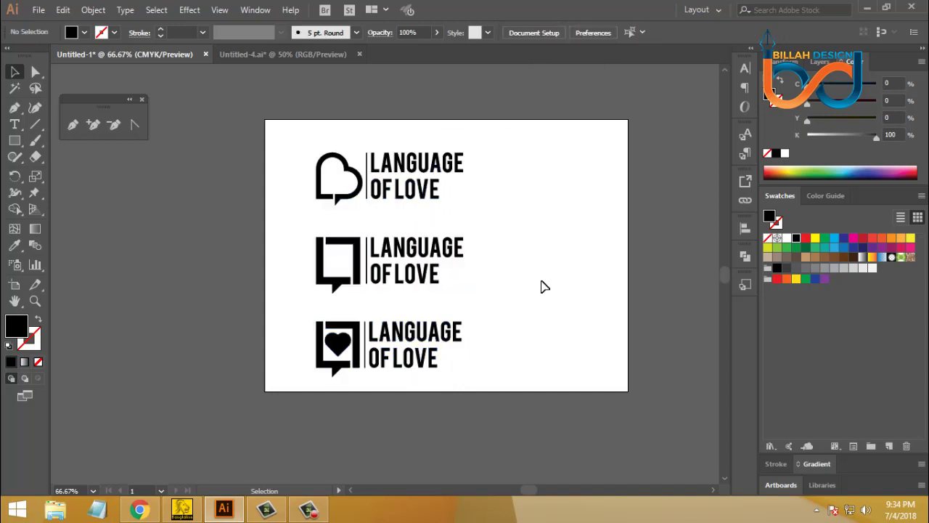
Inspect the aligned logos at actual size, undoing a stray move of the top logo
{"action": "left_click_drag", "start_coordinate": [539, 300], "coordinate": [538, 307]}
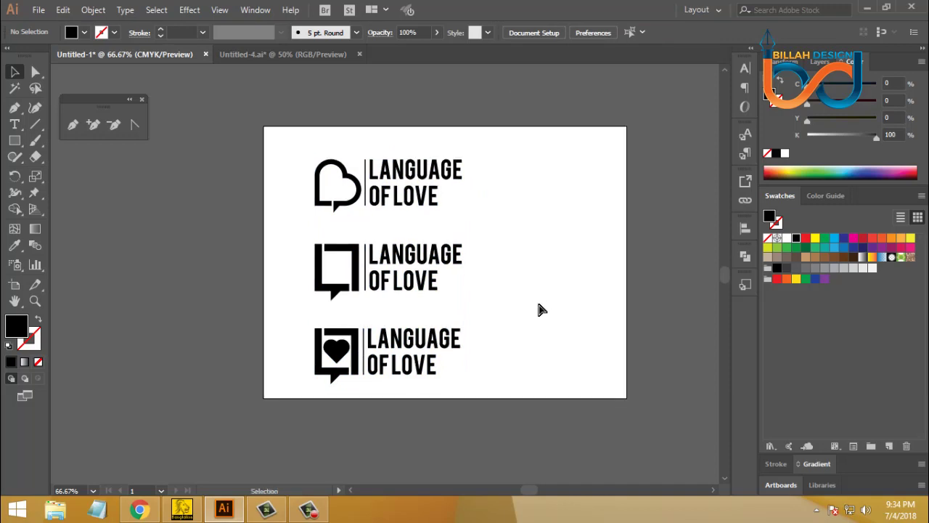
{"action": "key", "text": "ctrl+1"}
{"action": "left_click_drag", "start_coordinate": [559, 242], "coordinate": [520, 246]}
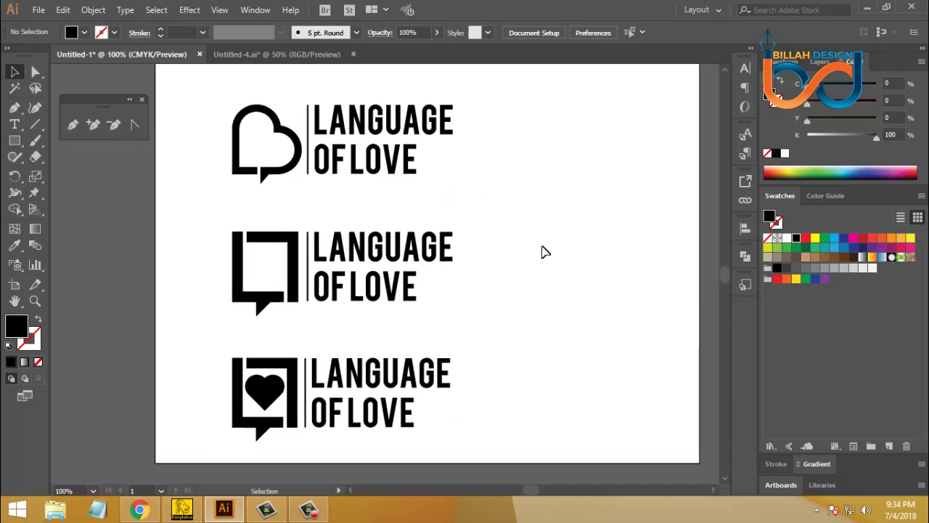
{"action": "key", "text": "ctrl+0"}
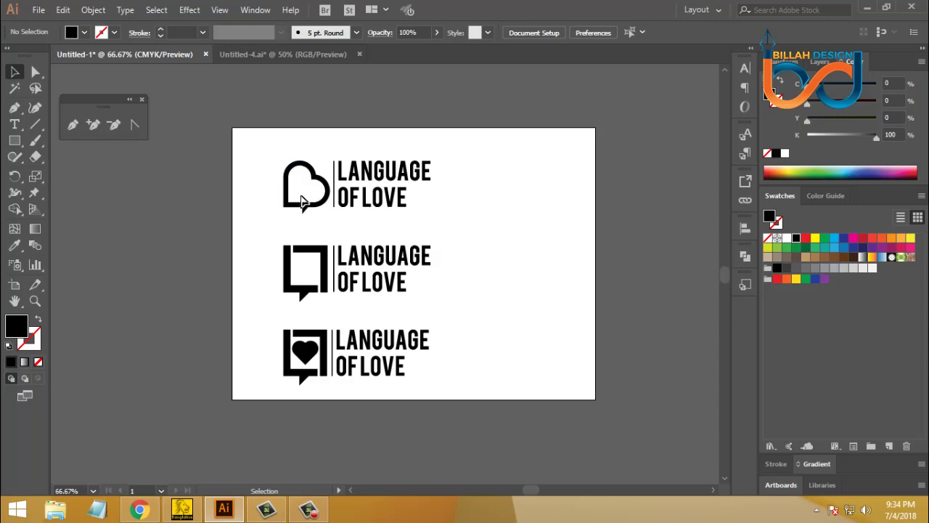
{"action": "left_click_drag", "start_coordinate": [407, 207], "coordinate": [401, 201]}
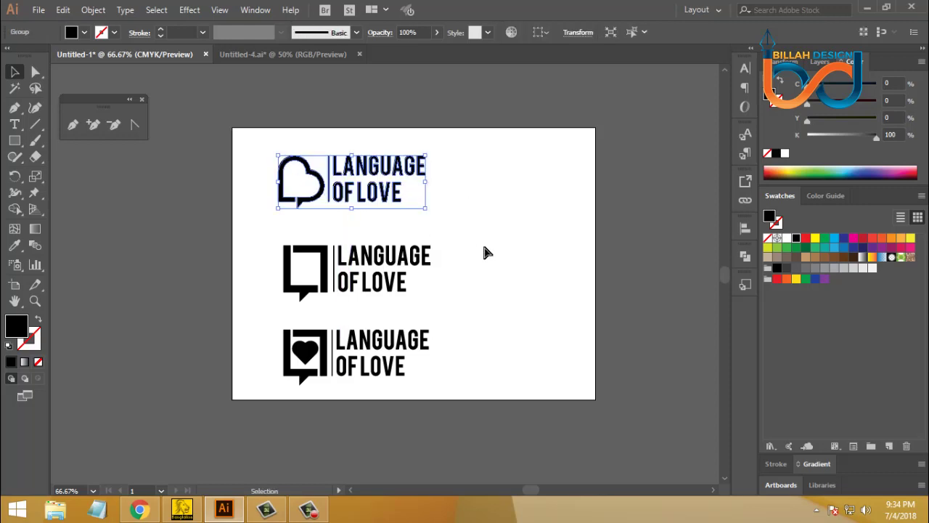
{"action": "key", "text": "ctrl+z"}
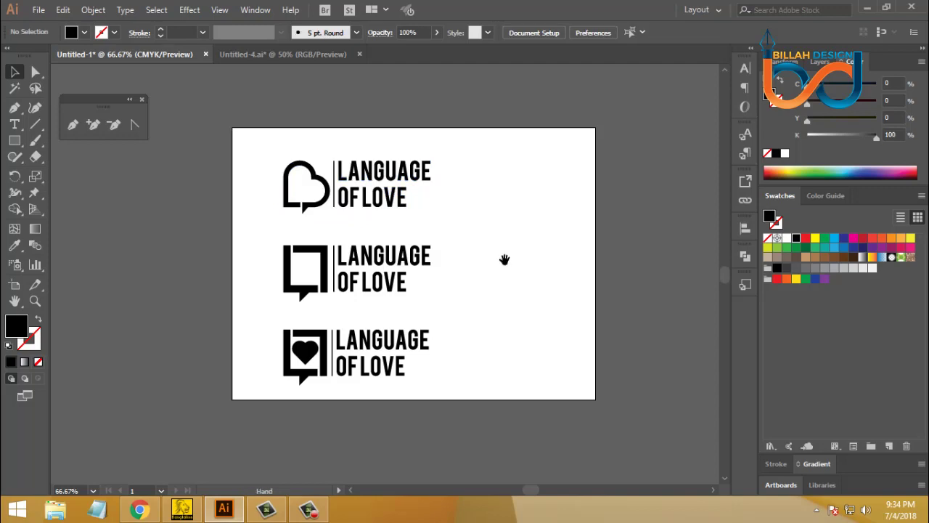
{"action": "key", "text": "ctrl+1"}
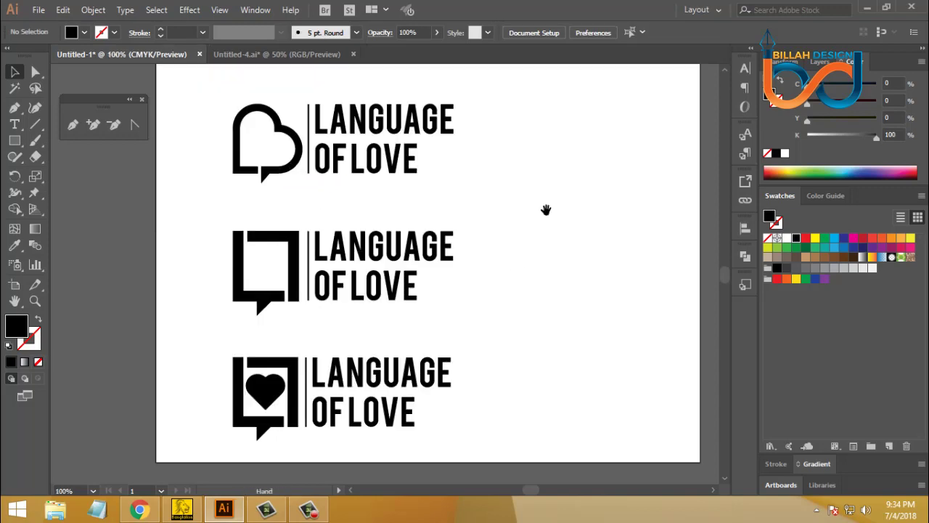
Type L+, draw a circular speech bubble with a tail, and add a second plus
{"action": "key", "text": "t"}
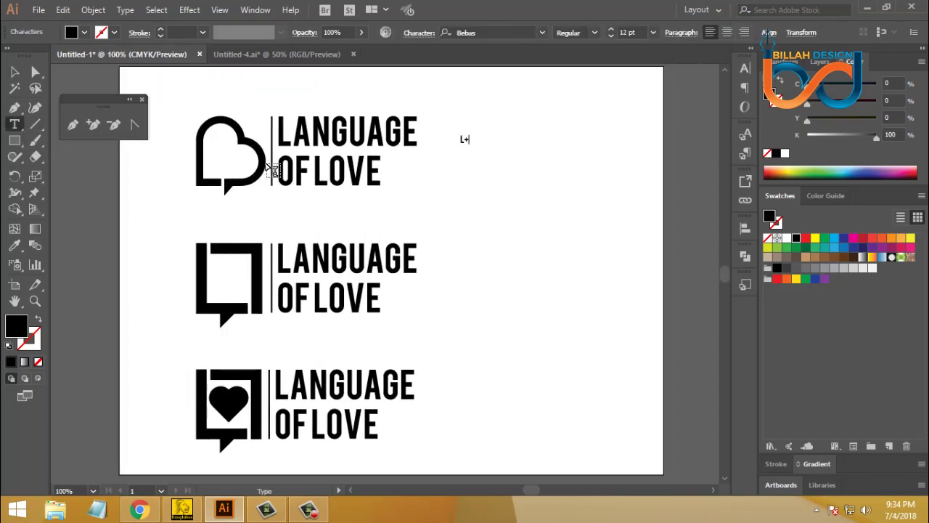
{"action": "left_click", "coordinate": [465, 139]}
{"action": "key", "text": "Escape"}
{"action": "key", "text": "l"}
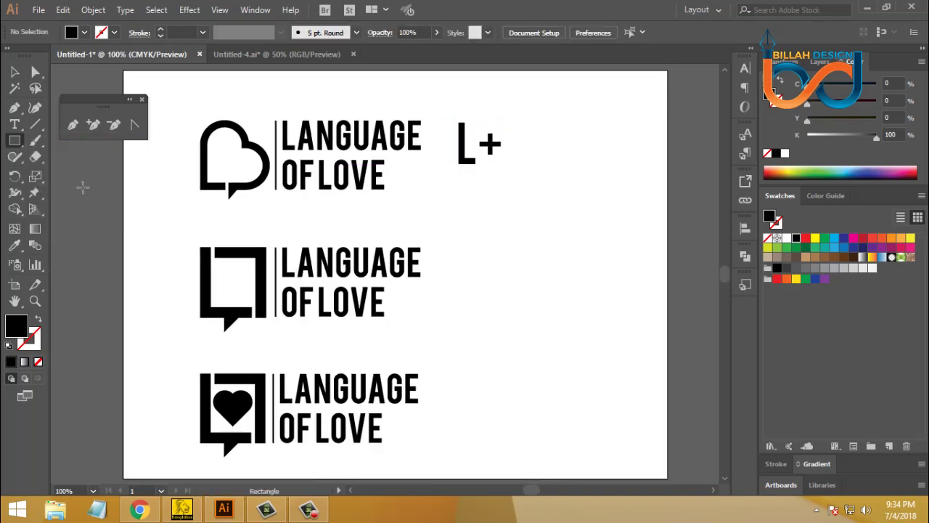
{"action": "left_click_drag", "start_coordinate": [508, 121], "coordinate": [545, 157]}
{"action": "left_click", "coordinate": [508, 166]}
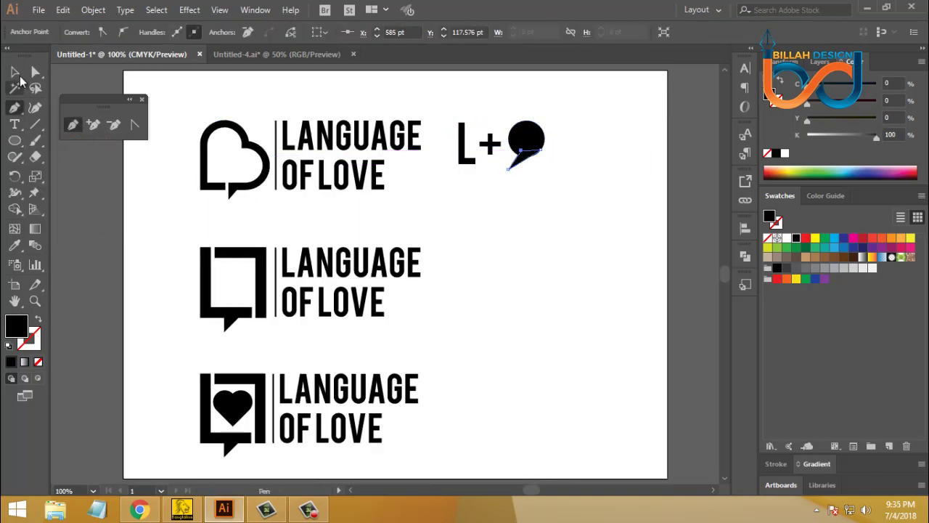
{"action": "left_click_drag", "start_coordinate": [488, 151], "coordinate": [559, 150], "text": "alt"}
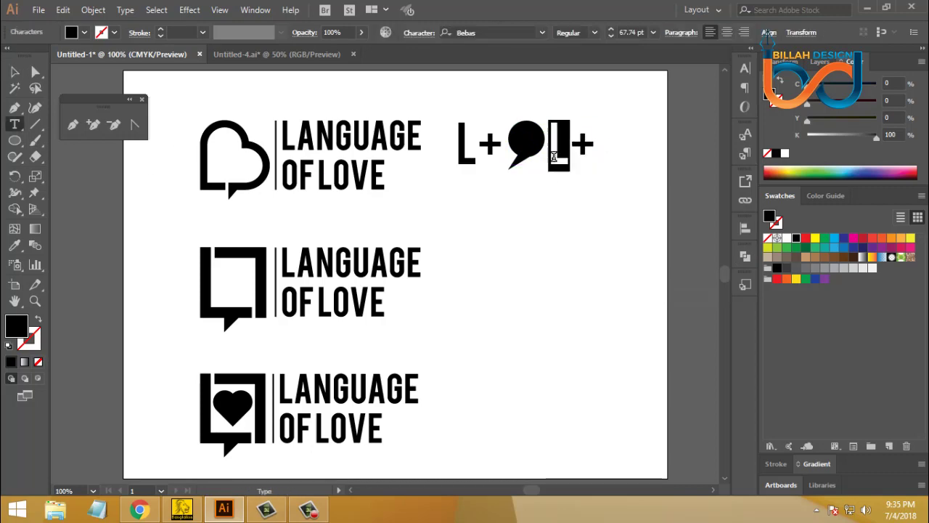
{"action": "key", "text": "Delete"}
{"action": "left_click", "coordinate": [581, 345]}
Paste the heart from the other document after the second plus, filled black
{"action": "key", "text": "ctrl+Tab"}
{"action": "key", "text": "ctrl+c"}
{"action": "key", "text": "ctrl+Tab"}
{"action": "key", "text": "ctrl+v"}
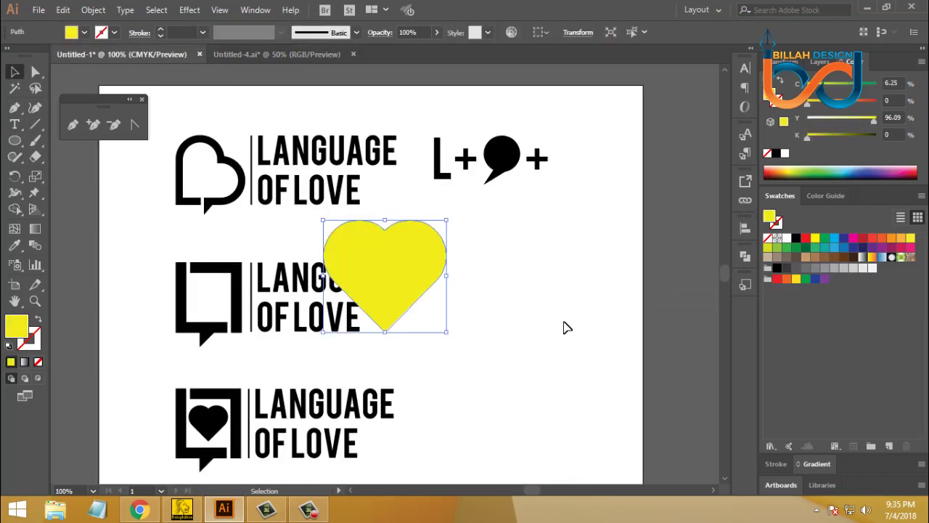
{"action": "mouse_move", "coordinate": [383, 269]}
{"action": "left_mouse_down"}
{"action": "mouse_move", "coordinate": [582, 165]}
{"action": "mouse_move", "coordinate": [612, 172]}
{"action": "left_mouse_up"}
{"action": "left_click", "coordinate": [776, 152]}
{"action": "left_click", "coordinate": [581, 290]}
Draw two bars forming an equals sign after the heart
{"action": "key", "text": "m"}
{"action": "key", "text": "ctrl+="}
{"action": "key", "text": "v"}
{"action": "key", "text": "ctrl+shift+a"}
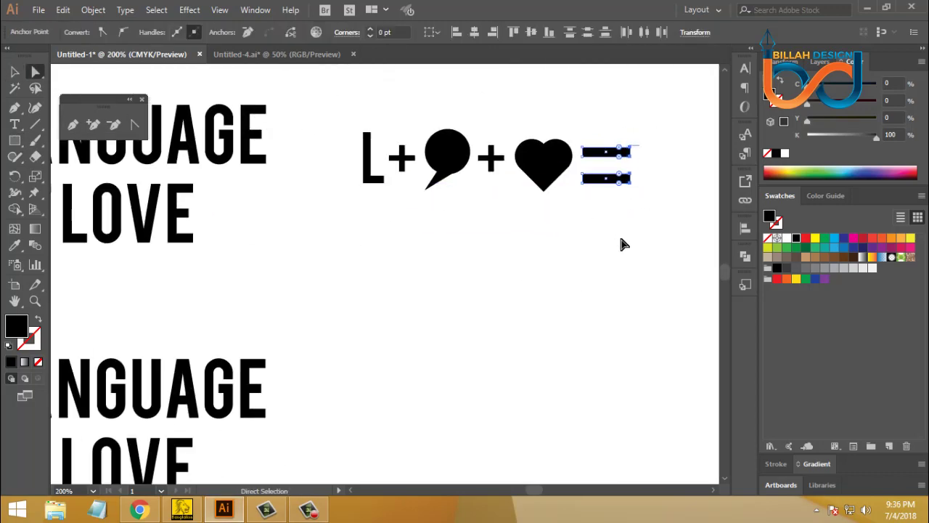
{"action": "key", "text": "ctrl+minus"}
Ungroup the top LANGUAGE OF LOVE logo so its heart bubble icon can be selected alone
{"action": "left_click", "coordinate": [178, 244]}
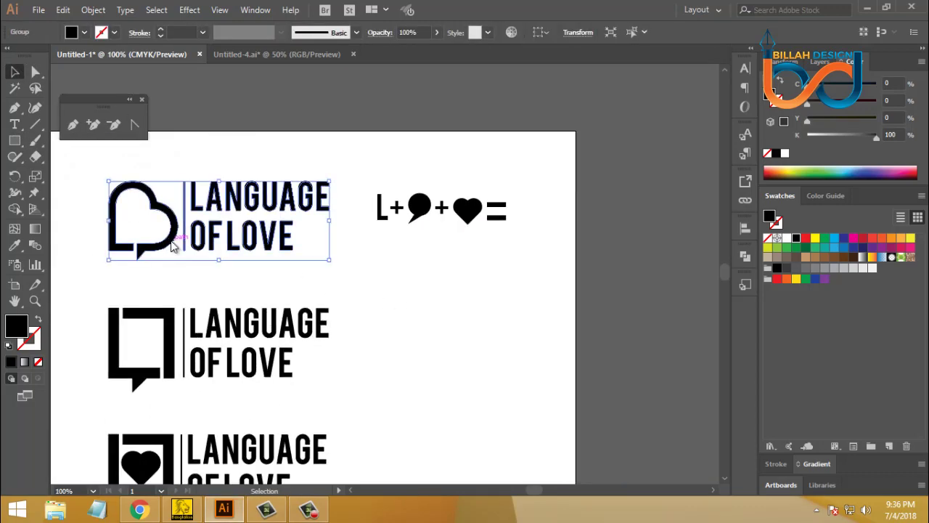
{"action": "right_click", "coordinate": [178, 242]}
{"action": "left_click", "coordinate": [209, 354]}
{"action": "left_click", "coordinate": [414, 353]}
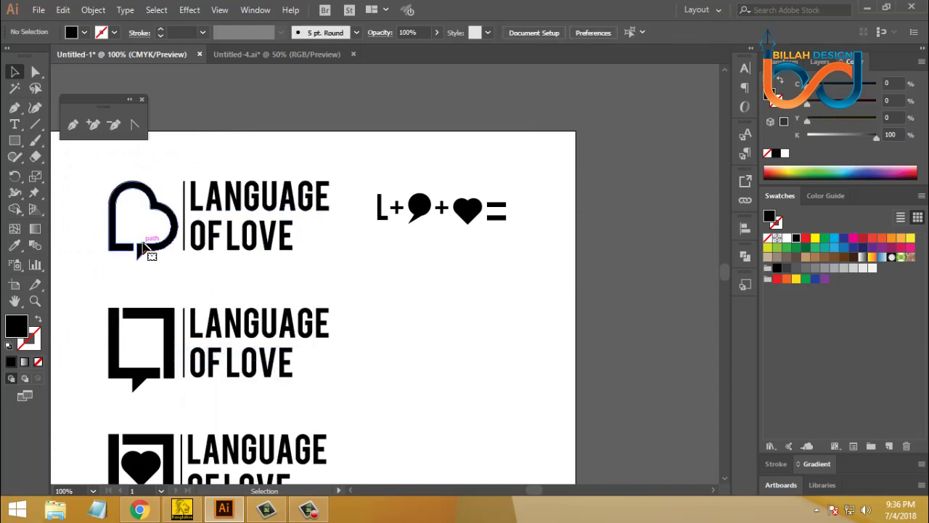
{"action": "left_click", "coordinate": [150, 253]}
{"action": "left_click", "coordinate": [217, 284]}
Place a shrunken copy of the heart bubble icon beside the equals sign
{"action": "left_click_drag", "start_coordinate": [156, 250], "coordinate": [564, 234]}
{"action": "left_click_drag", "start_coordinate": [578, 183], "coordinate": [572, 192]}
{"action": "left_click", "coordinate": [562, 263]}
{"action": "left_click_drag", "start_coordinate": [559, 246], "coordinate": [550, 231]}
{"action": "left_click", "coordinate": [543, 313]}
Resize the heart icon ending the equation to match the other elements, then view the whole artboard
{"action": "left_click_drag", "start_coordinate": [109, 165], "coordinate": [356, 292]}
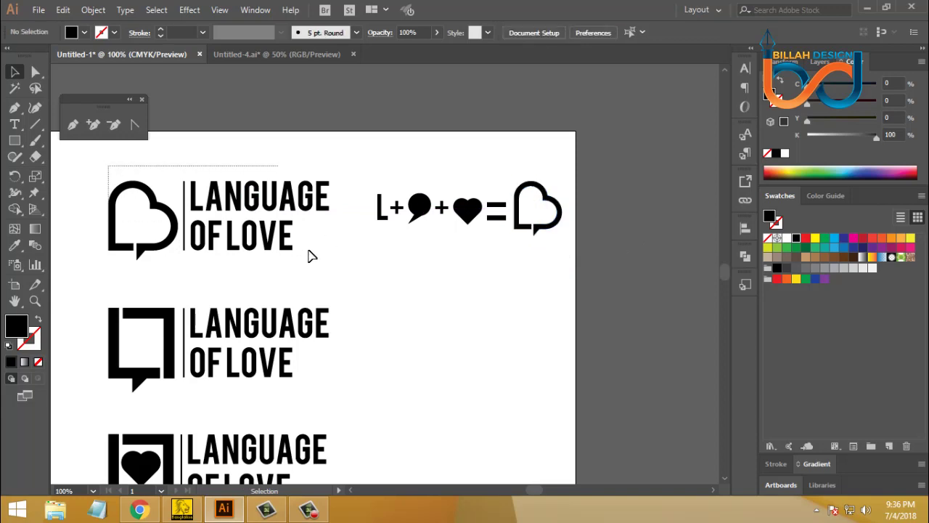
{"action": "key", "text": "a"}
{"action": "key", "text": "v"}
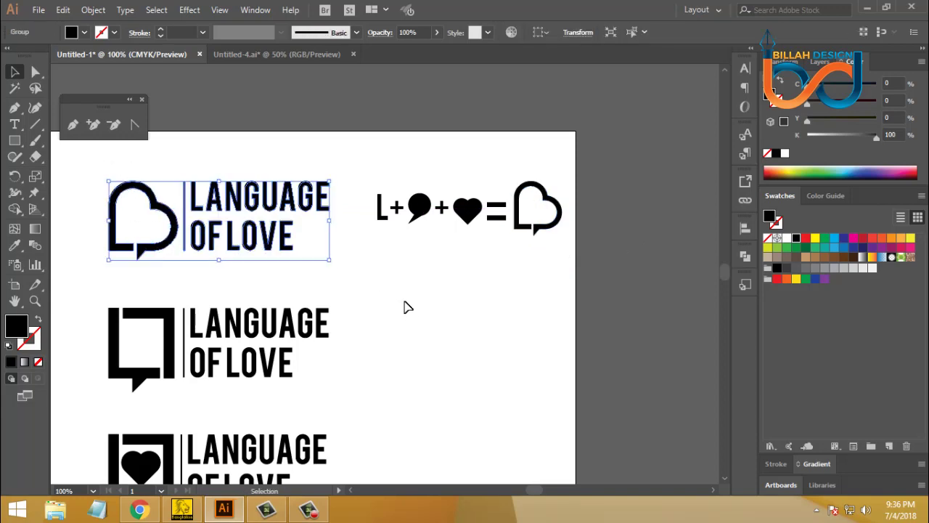
{"action": "left_click", "coordinate": [429, 324]}
{"action": "left_click_drag", "start_coordinate": [431, 327], "coordinate": [510, 318]}
{"action": "left_click", "coordinate": [642, 207]}
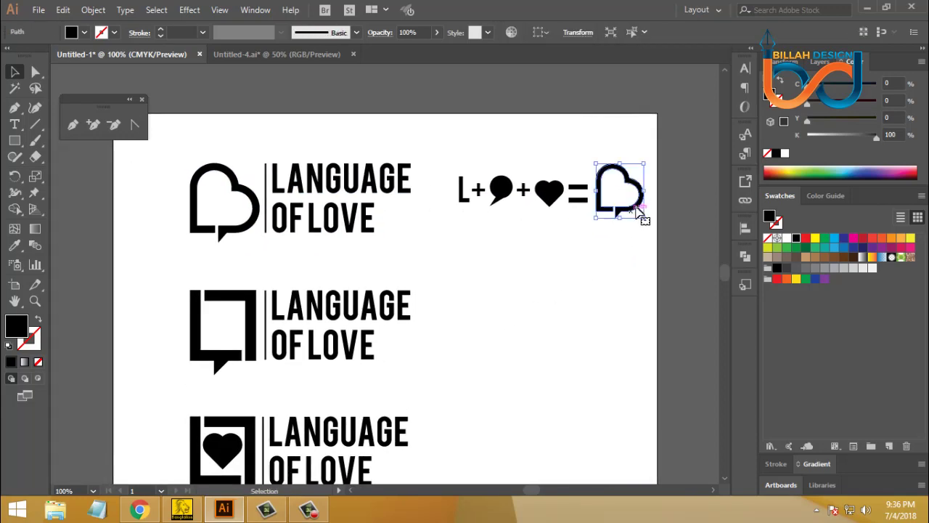
{"action": "left_click_drag", "start_coordinate": [645, 166], "coordinate": [656, 170]}
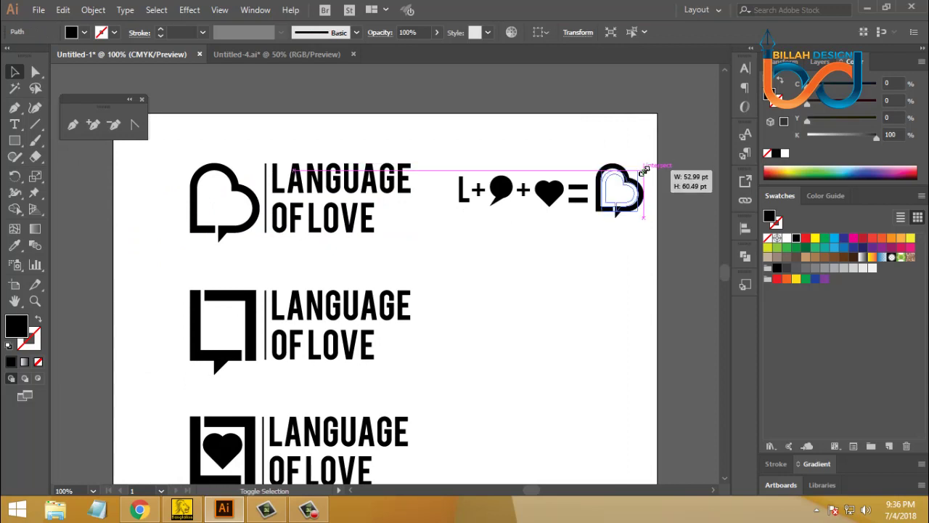
{"action": "left_click", "coordinate": [607, 239]}
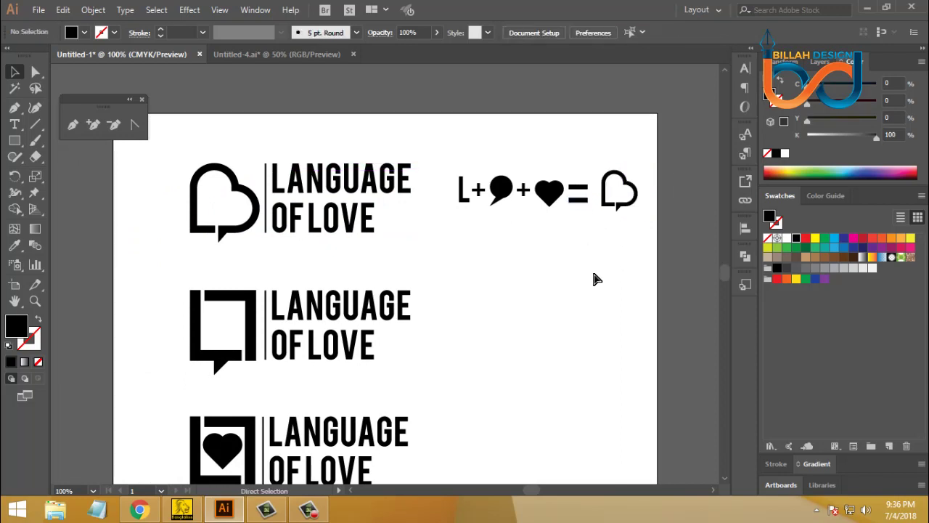
{"action": "key", "text": "ctrl+minus"}
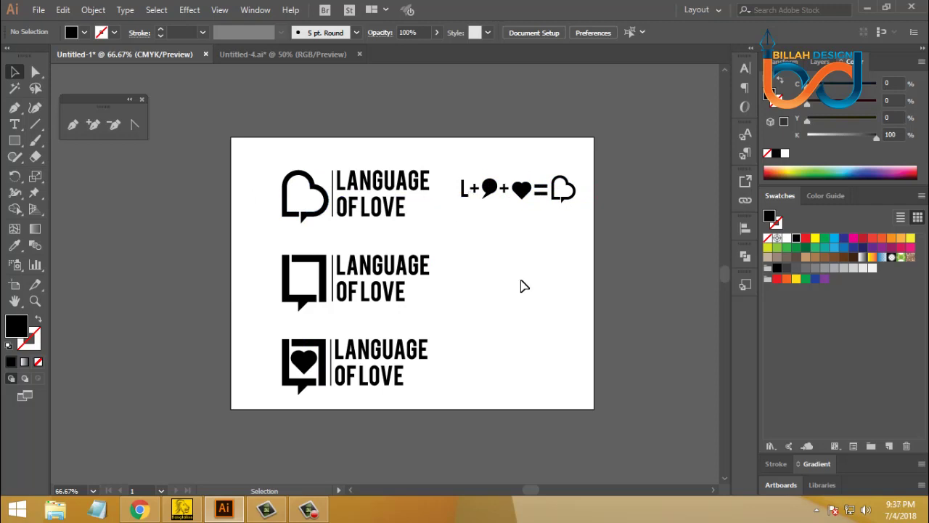
{"action": "key", "text": "ctrl+minus"}
{"action": "key", "text": "ctrl+plus"}
{"action": "left_click_drag", "start_coordinate": [524, 293], "coordinate": [514, 271]}
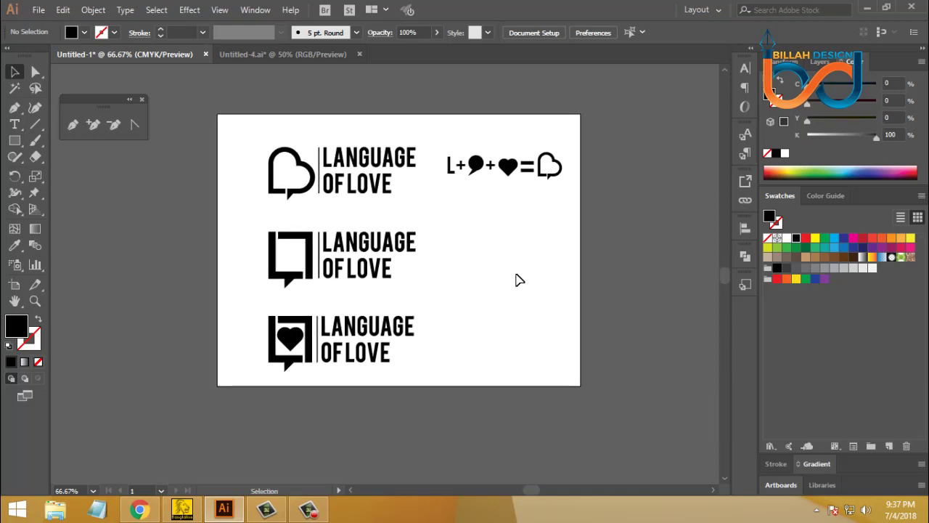